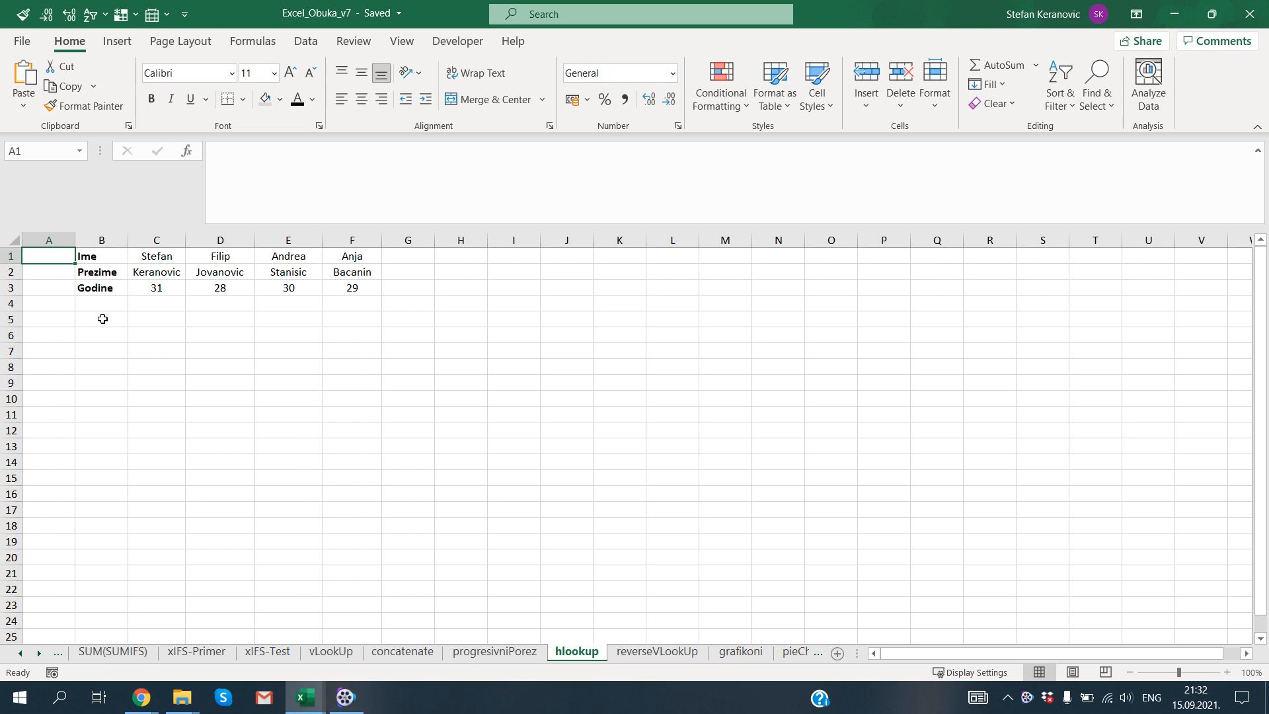
pyautogui.moveTo(85, 320); pyautogui.dragTo(456, 320)
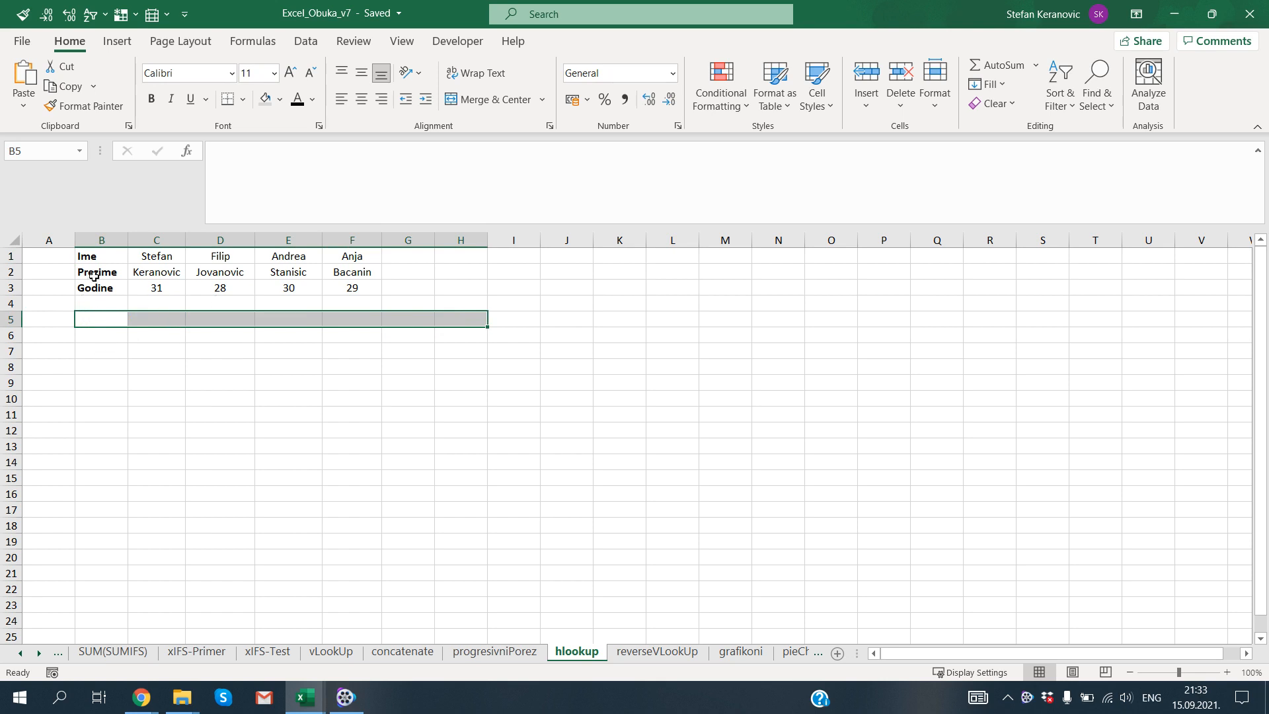
pyautogui.moveTo(92, 257)
pyautogui.mouseDown()
pyautogui.moveTo(90, 287)
pyautogui.moveTo(369, 288)
pyautogui.mouseUp()
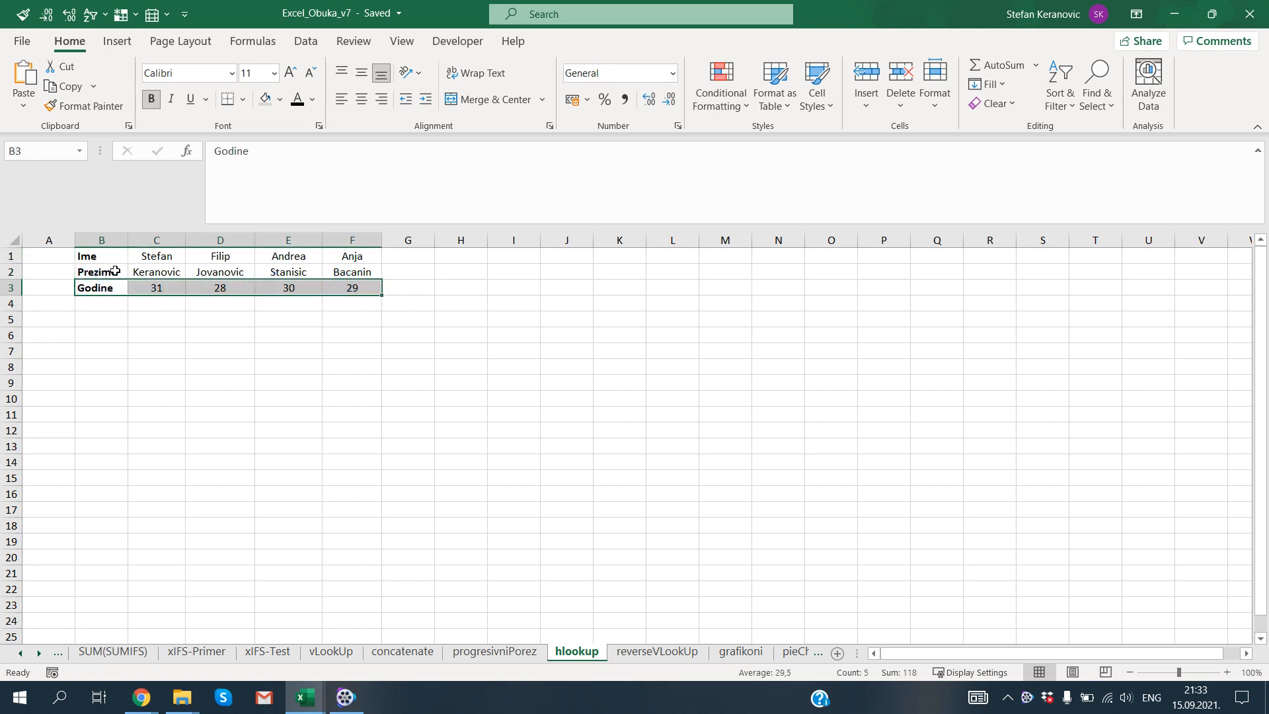
pyautogui.moveTo(93, 256); pyautogui.dragTo(92, 286)
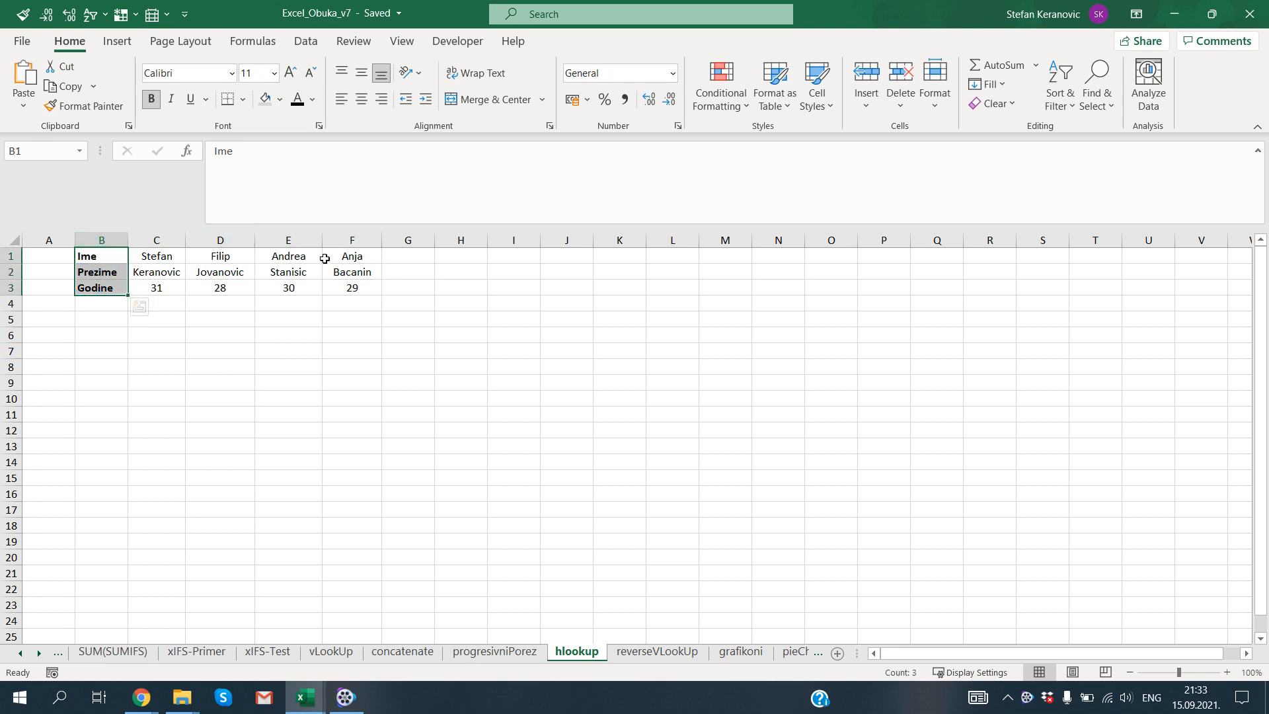
pyautogui.click(110, 335)
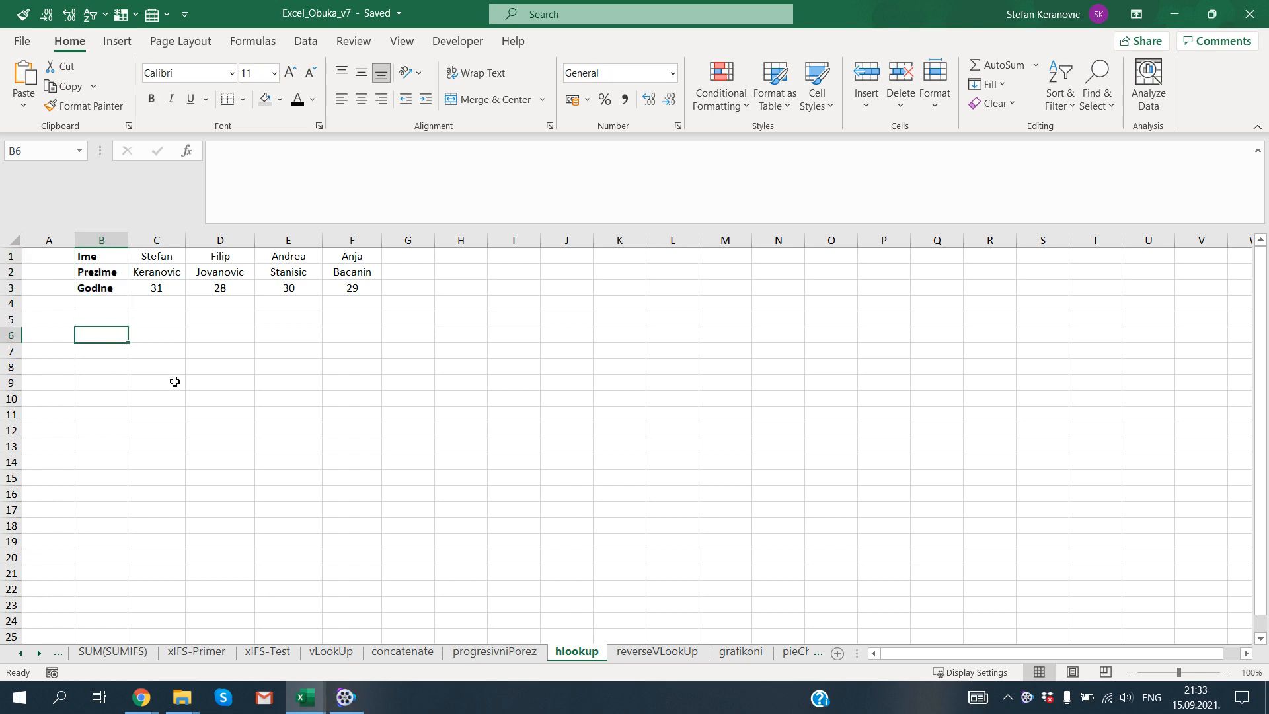
pyautogui.write('=')
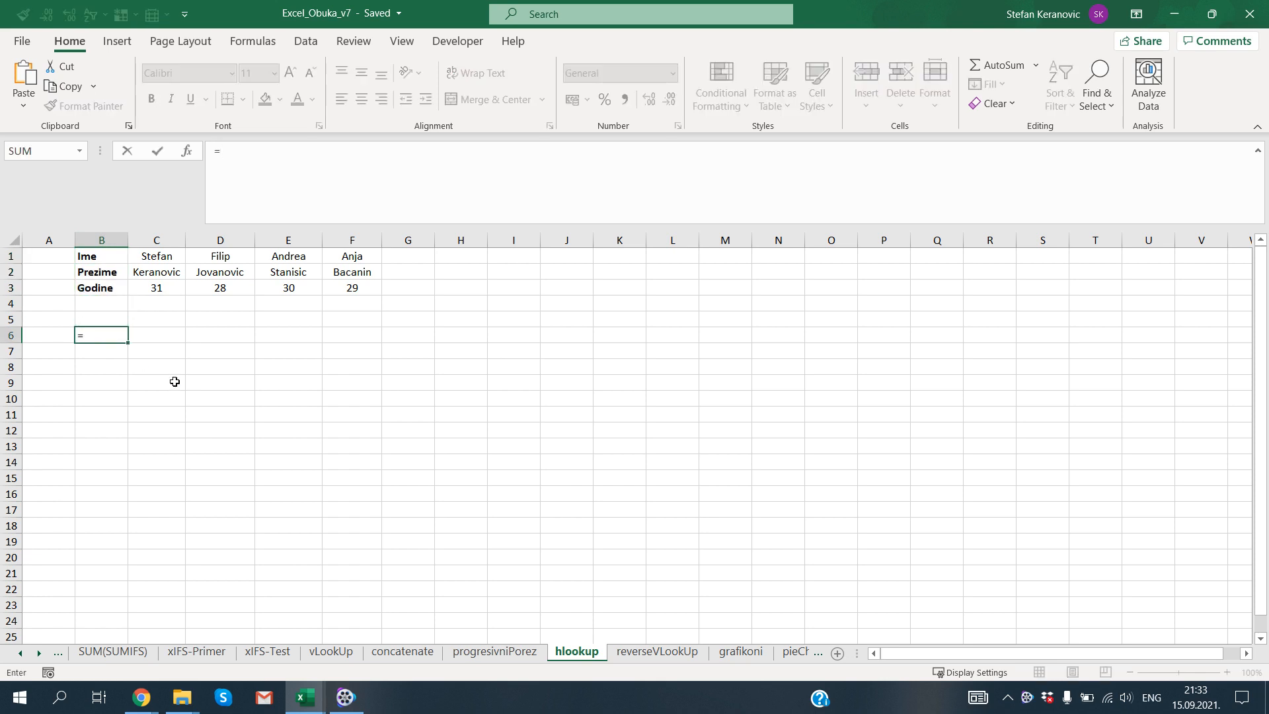
pyautogui.write('hl')
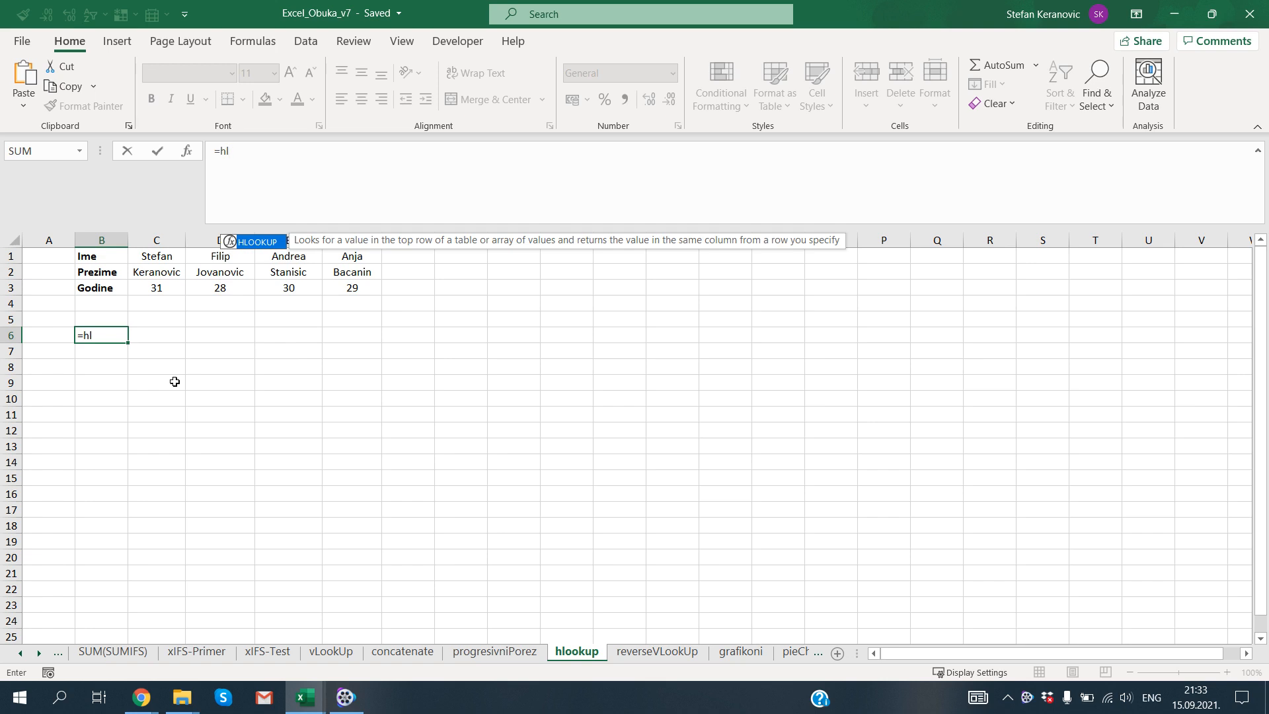
pyautogui.press('Tab')
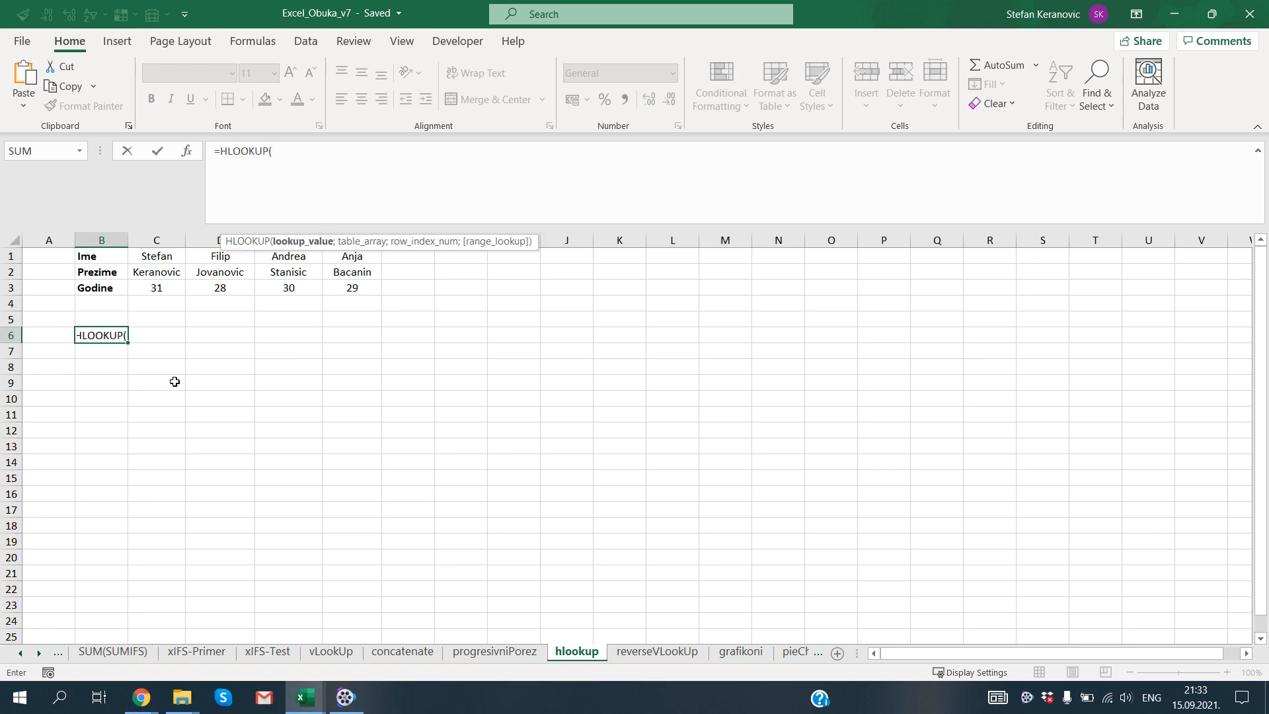
pyautogui.press('Escape')
# Enter the first name shown in F1 into cell B6 as the value to look up.
pyautogui.write('A')
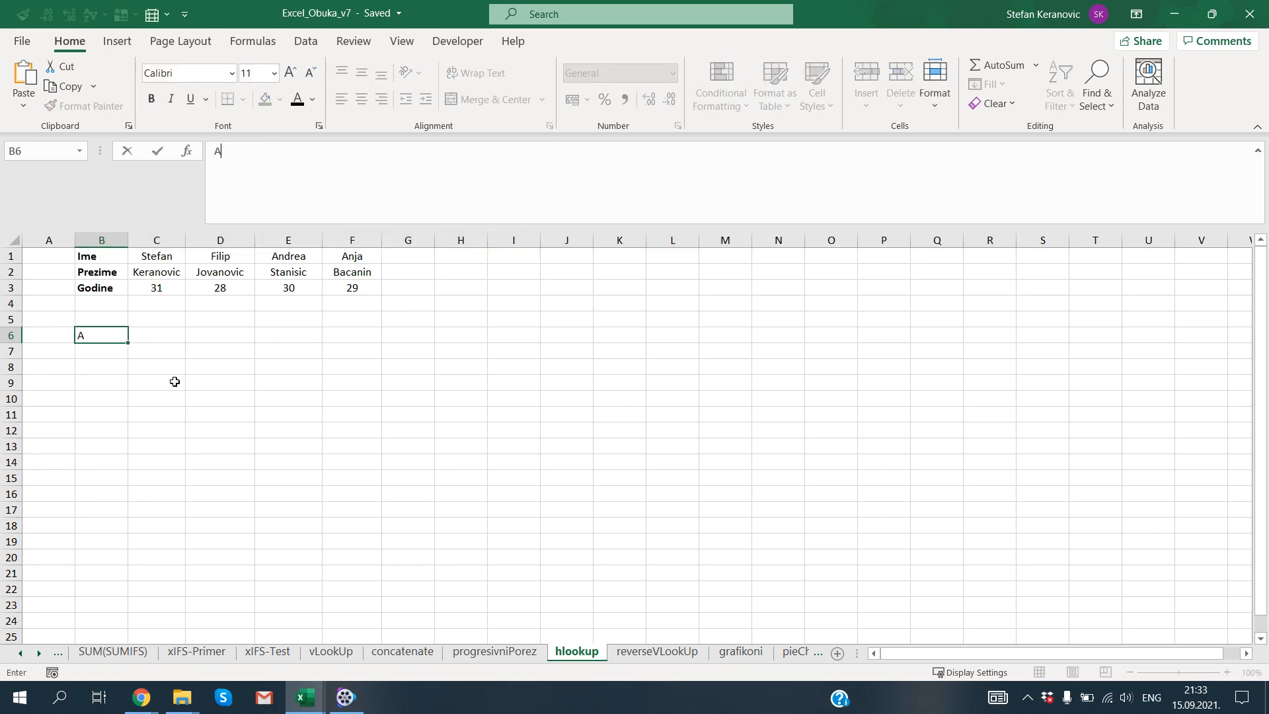
pyautogui.write('nja')
pyautogui.press('Return')
# Start an HLOOKUP formula in C6 with B6 as its lookup value.
pyautogui.press('Up')
pyautogui.press('Right')
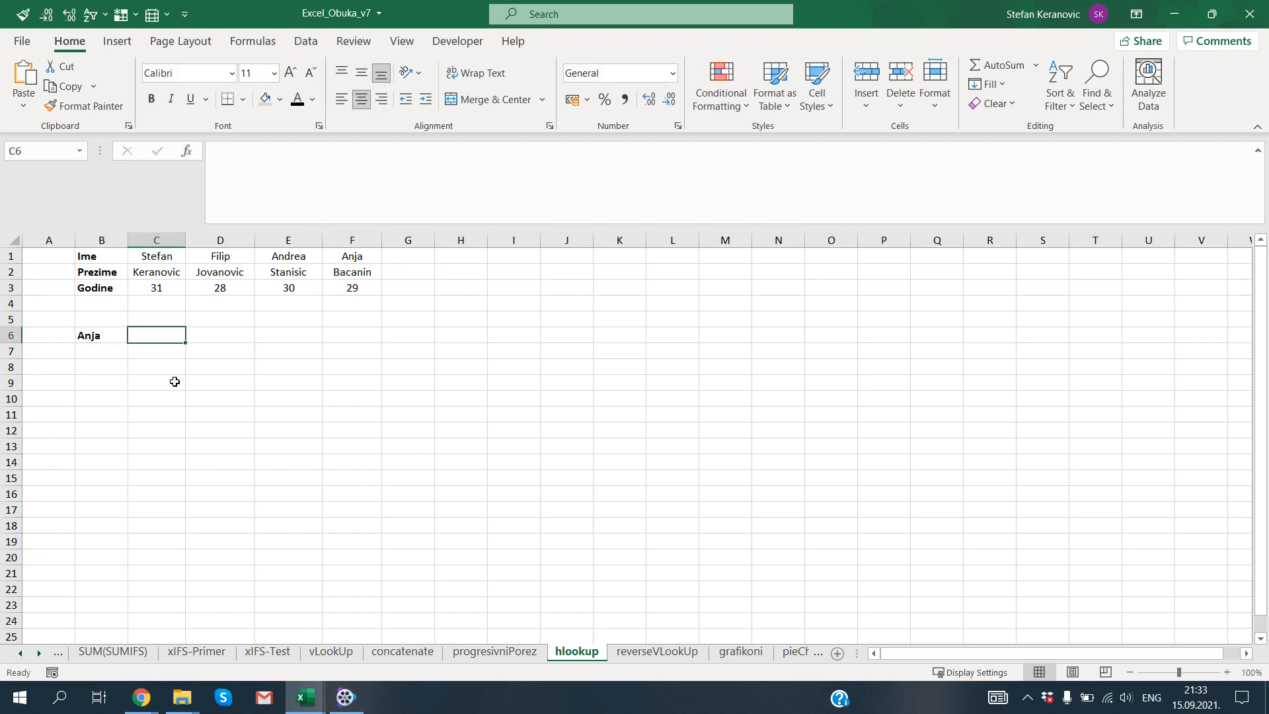
pyautogui.write('=hl')
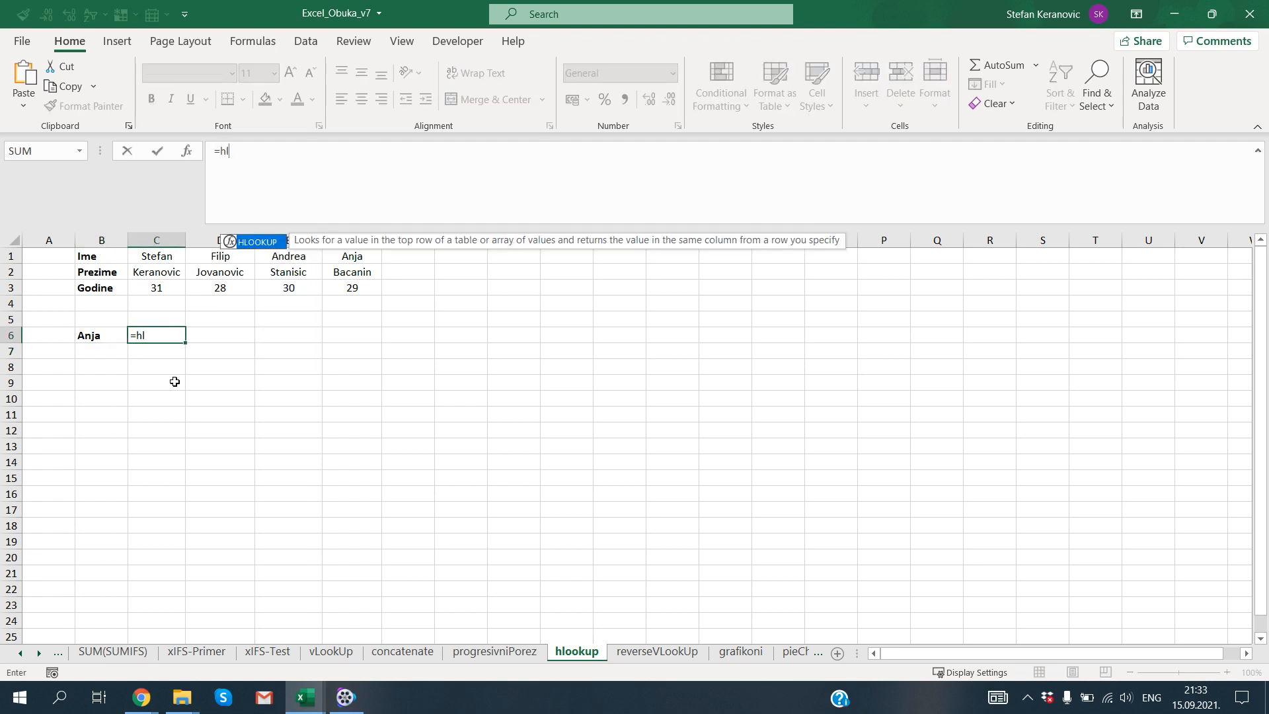
pyautogui.press('Tab')
pyautogui.press('Left')
pyautogui.write(';')
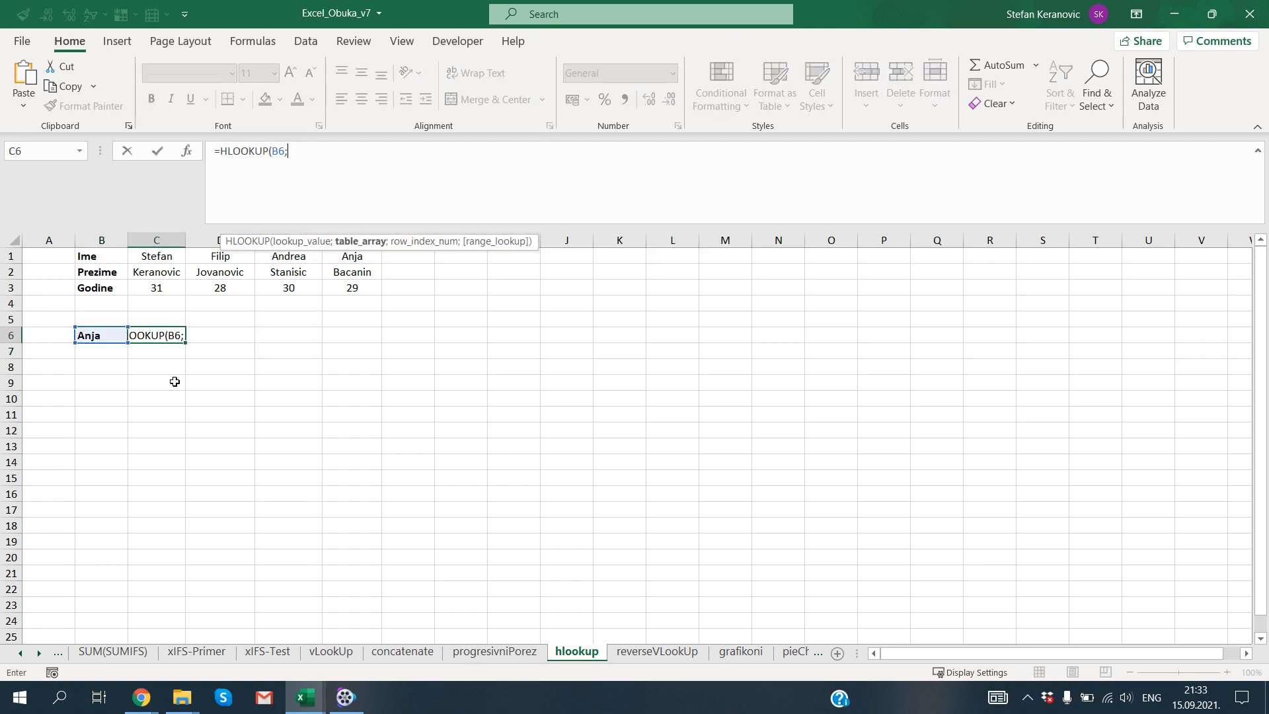
# Set the HLOOKUP table array to the absolute range $B$1:$F$3.
pyautogui.press('Up')
pyautogui.press('Up')
pyautogui.press('Up')
pyautogui.press('Up')
pyautogui.press('Up')
pyautogui.press('Left')
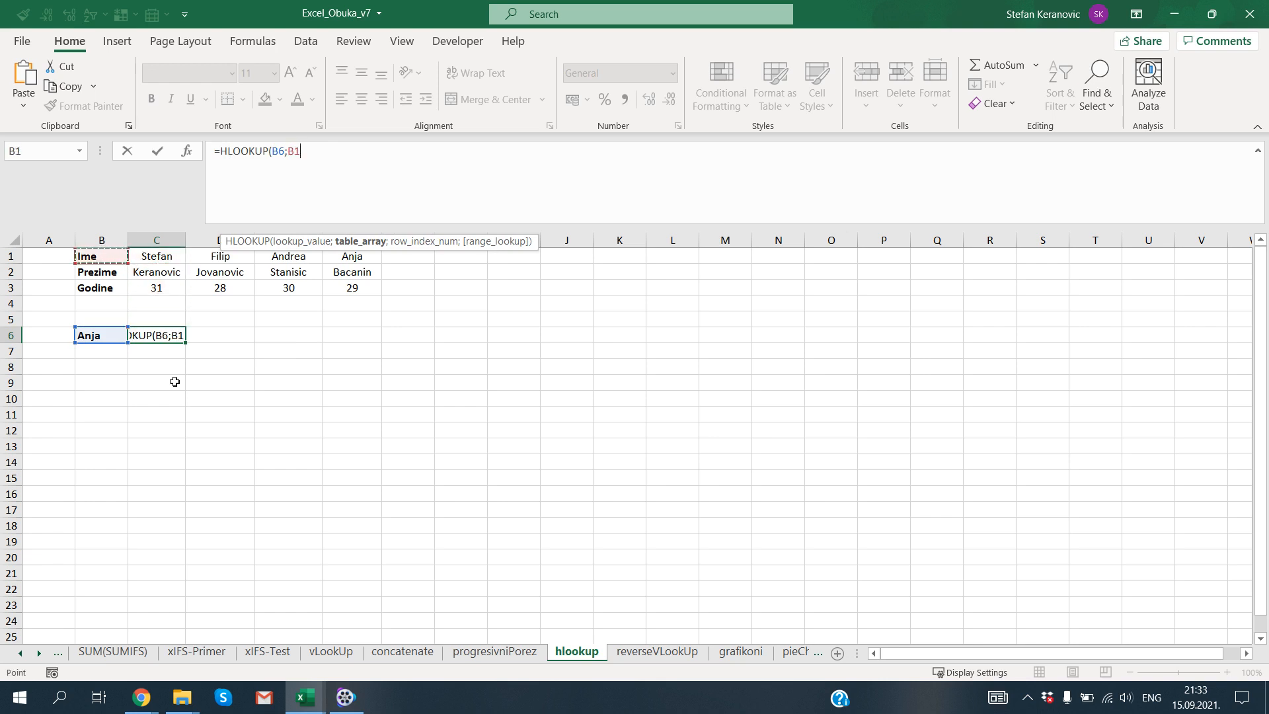
pyautogui.hotkey('shift', 'Right')
pyautogui.hotkey('shift', 'Right')
pyautogui.hotkey('shift', 'Right')
pyautogui.hotkey('shift', 'Right')
pyautogui.hotkey('shift', 'Down')
pyautogui.hotkey('shift', 'Down')
pyautogui.press('F4')
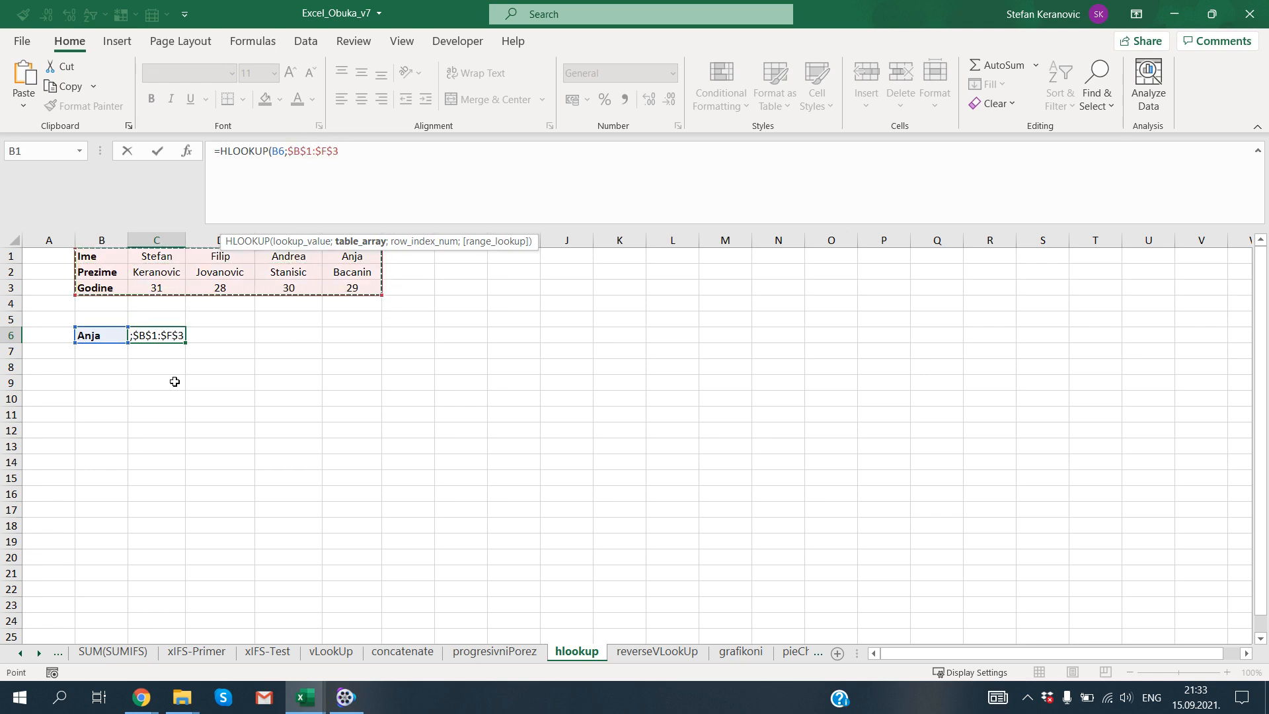
pyautogui.write(';')
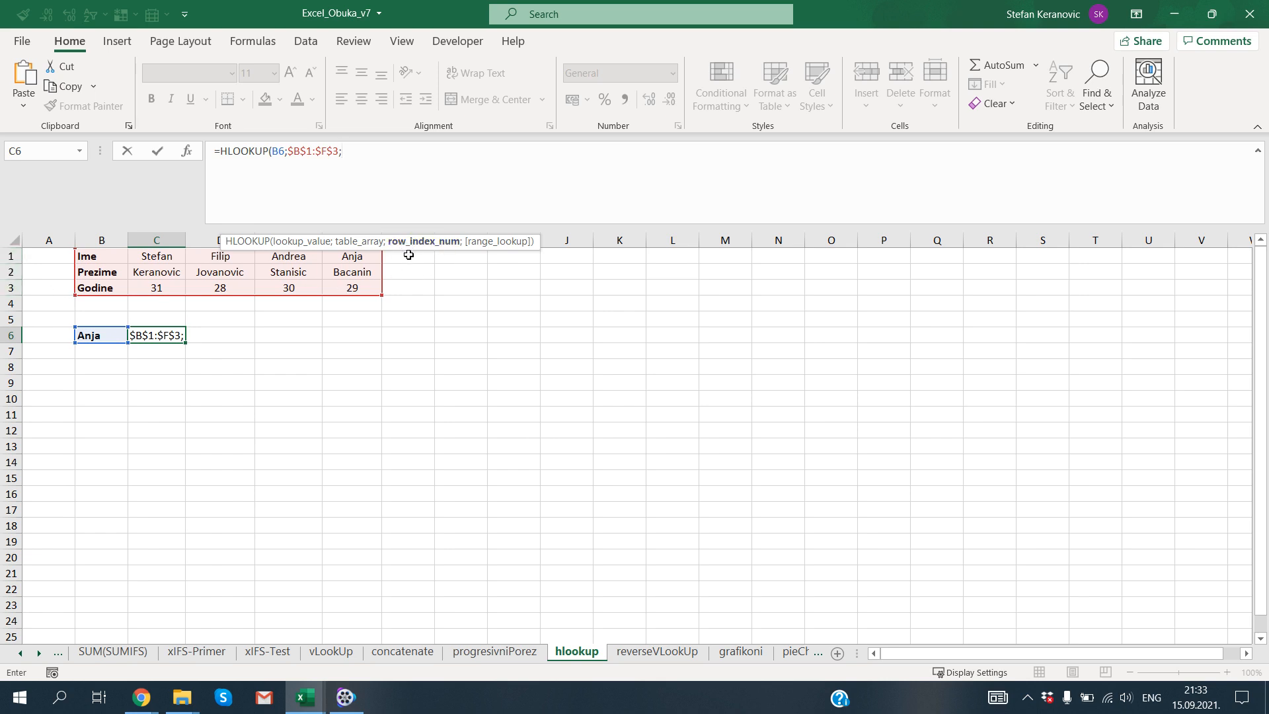
# Complete the C6 HLOOKUP formula with row index 3 and range lookup 0 for an exact match.
pyautogui.write('3;0)')
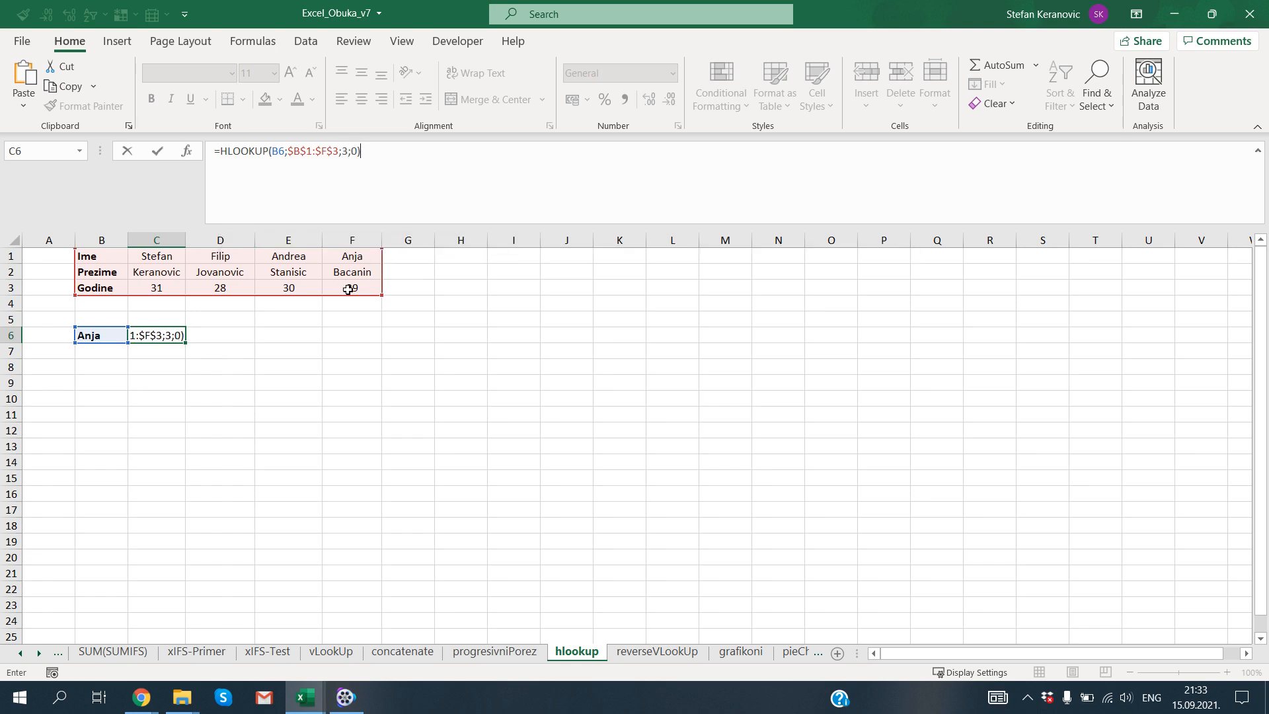
pyautogui.press('Return')
pyautogui.press('Up')
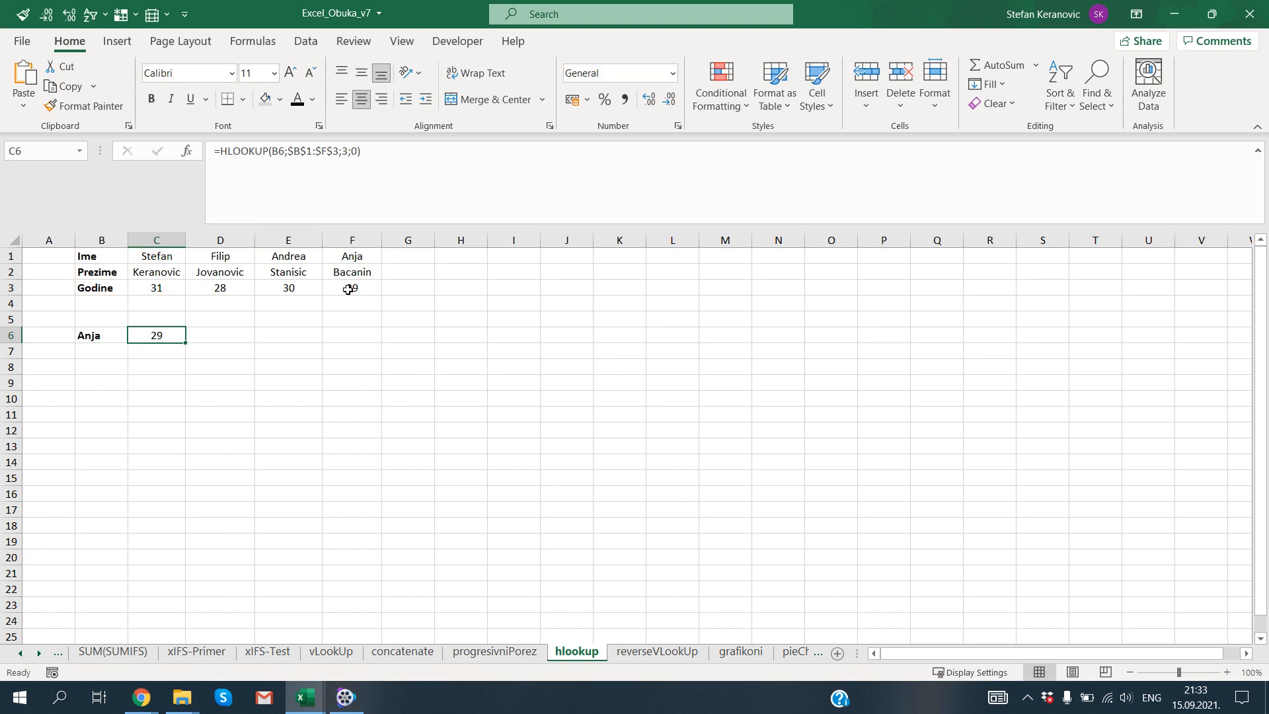
# Enter the header "Godine" in C5 above the lookup result.
pyautogui.press('Up')
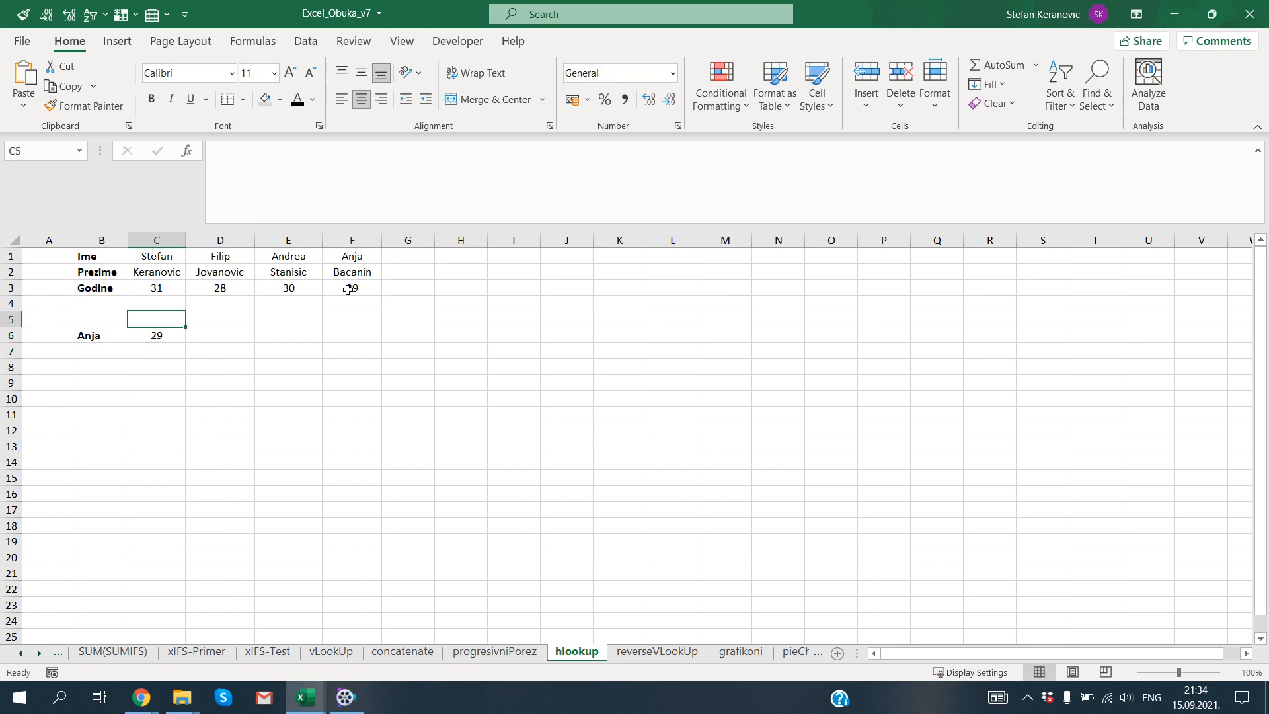
pyautogui.write('God')
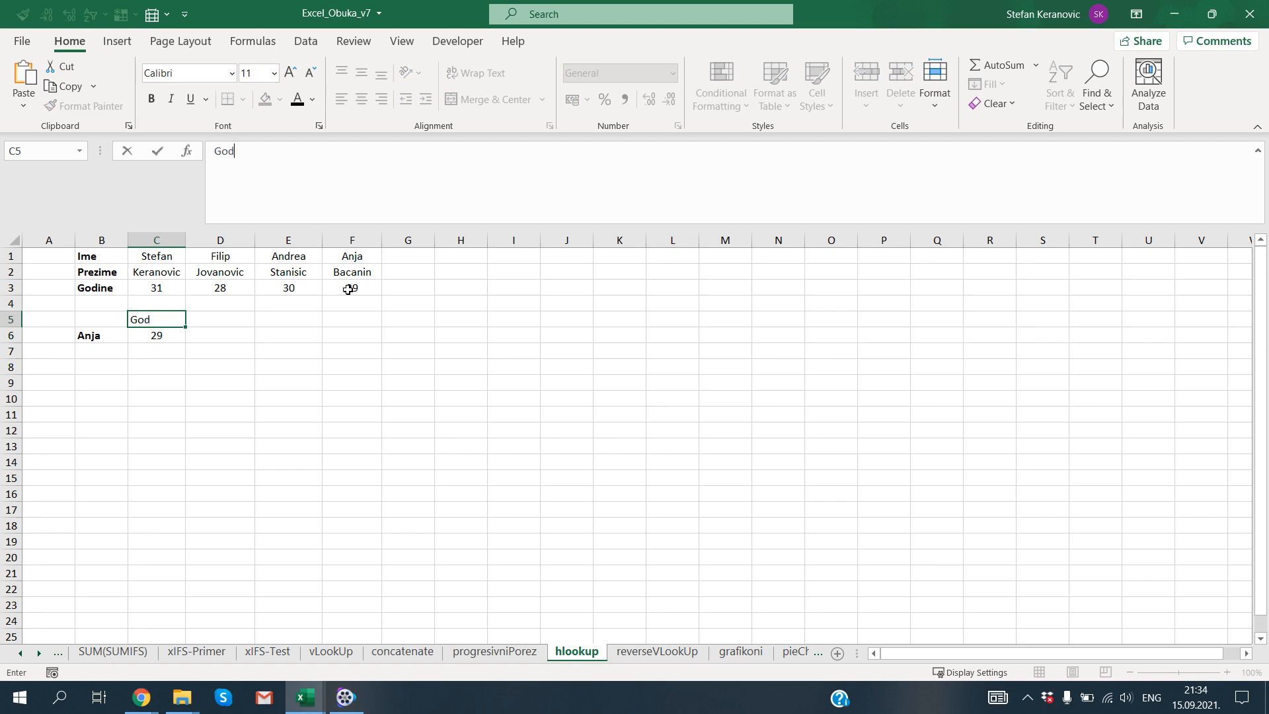
pyautogui.write('ine')
pyautogui.press('Return')
pyautogui.press('Up')
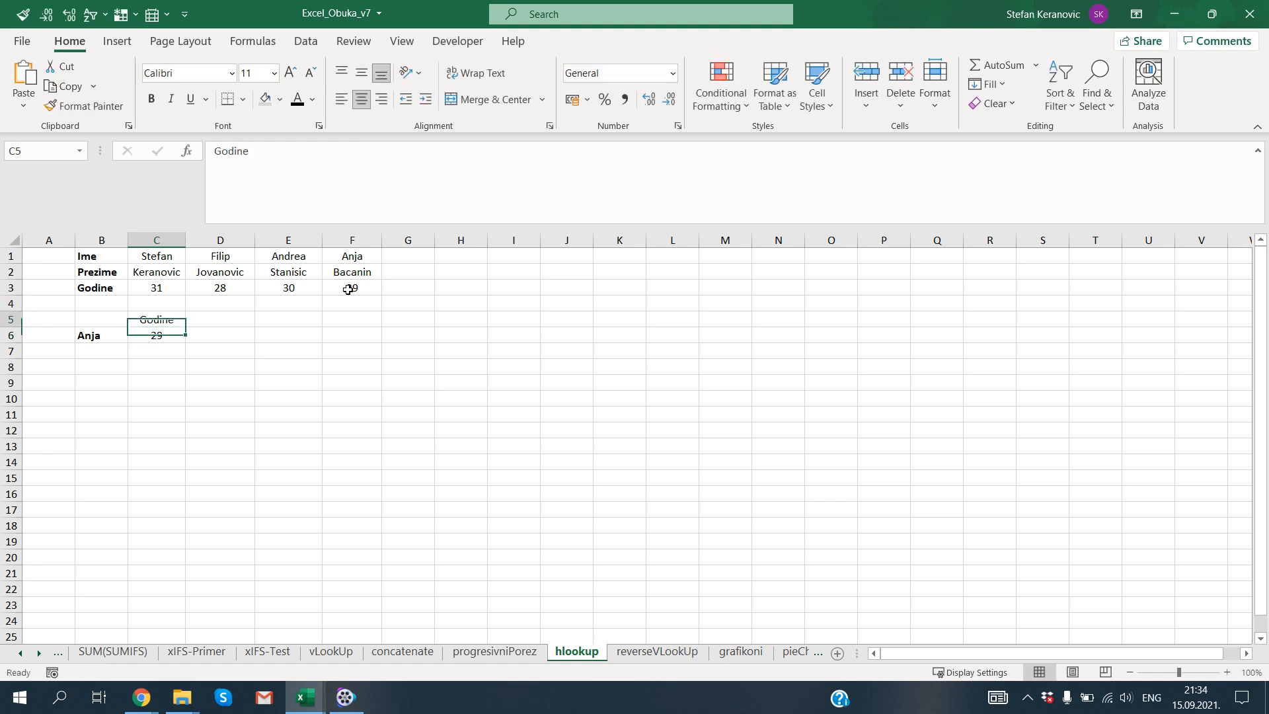
# Move the lookup block B5:C6 two rows down to B7:C8.
pyautogui.press('Up')
pyautogui.press('Up')
pyautogui.press('Left')
pyautogui.press('Down')
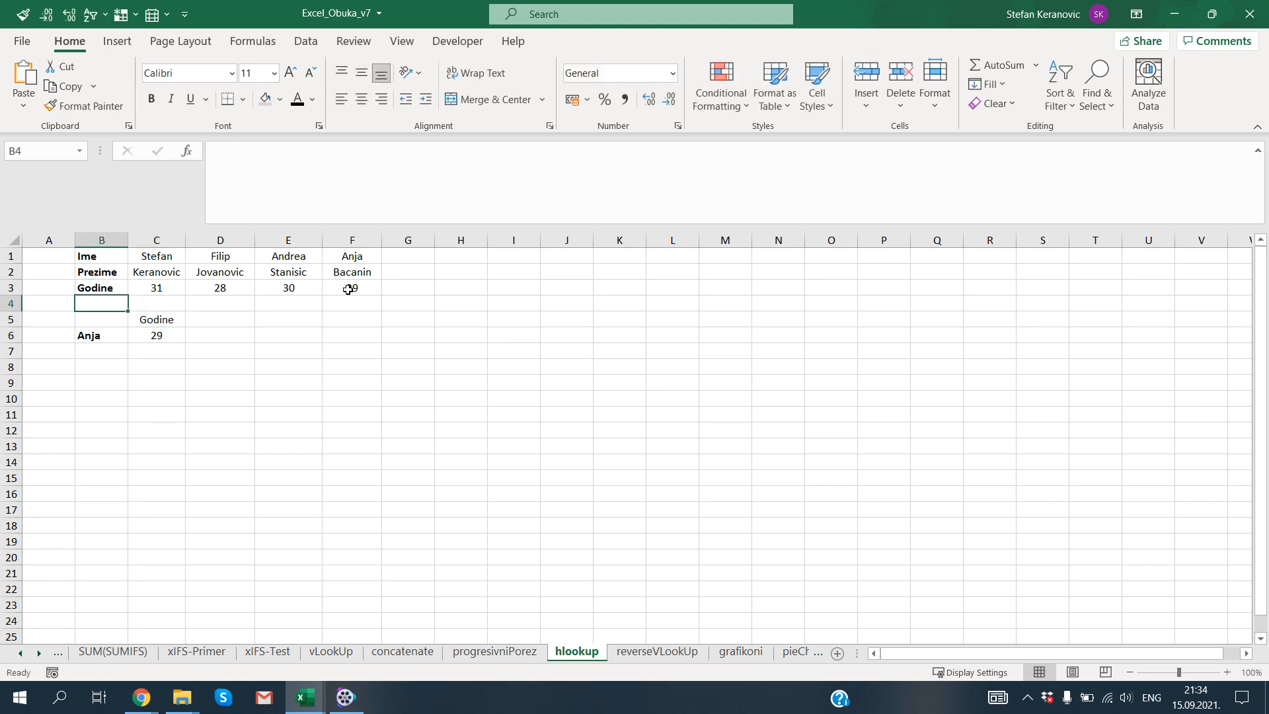
pyautogui.press('Down')
pyautogui.hotkey('shift', 'Right')
pyautogui.hotkey('shift', 'Down')
pyautogui.hotkey('ctrl', 'c')
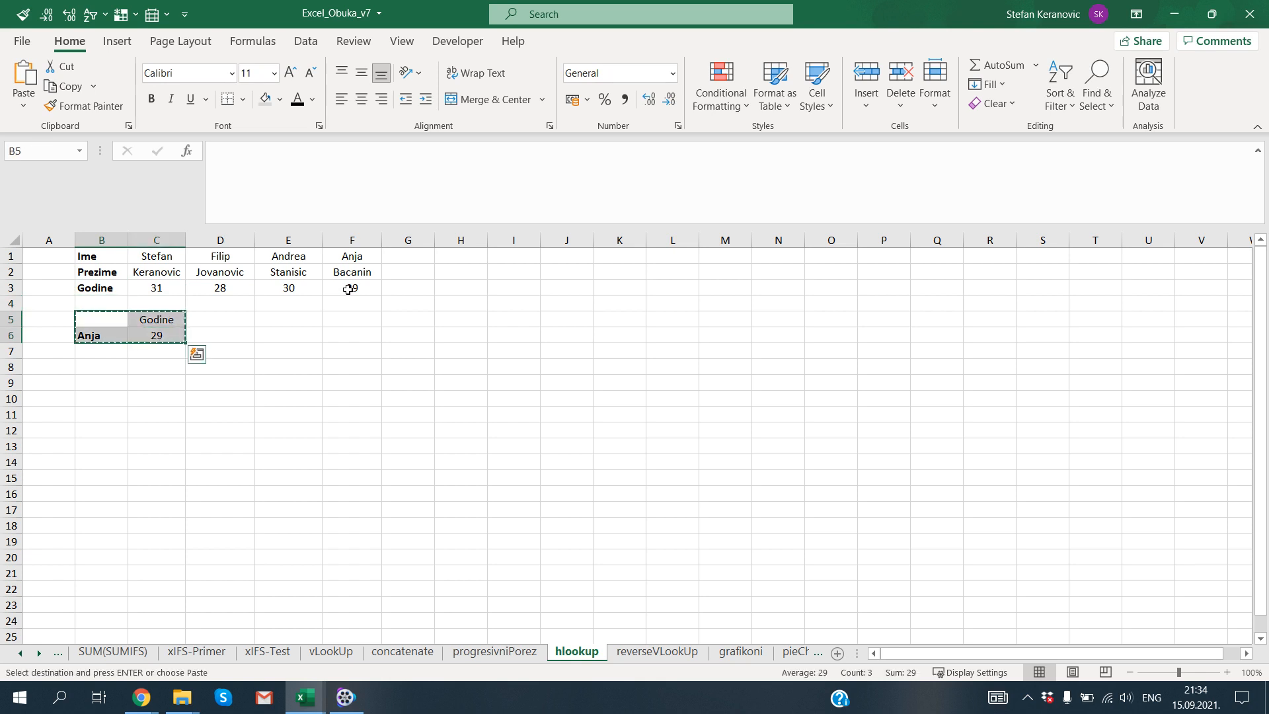
pyautogui.press('Down')
pyautogui.press('Down')
pyautogui.hotkey('ctrl', 'v')
pyautogui.press('Up')
pyautogui.press('Up')
pyautogui.press('Up')
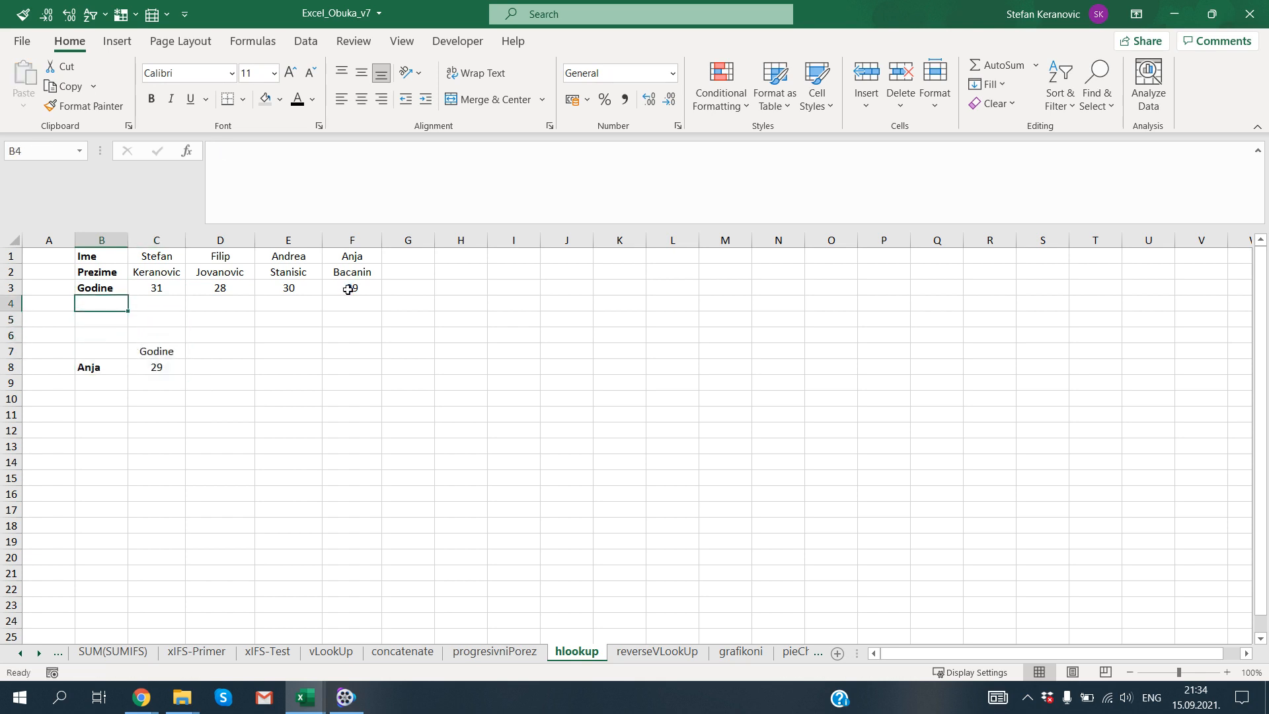
# Try to replace the row index 3 in the C8 HLOOKUP formula with a MATCH function.
pyautogui.press('Down')
pyautogui.press('Down')
pyautogui.press('Down')
pyautogui.press('Down')
pyautogui.press('Right')
pyautogui.press('Up')
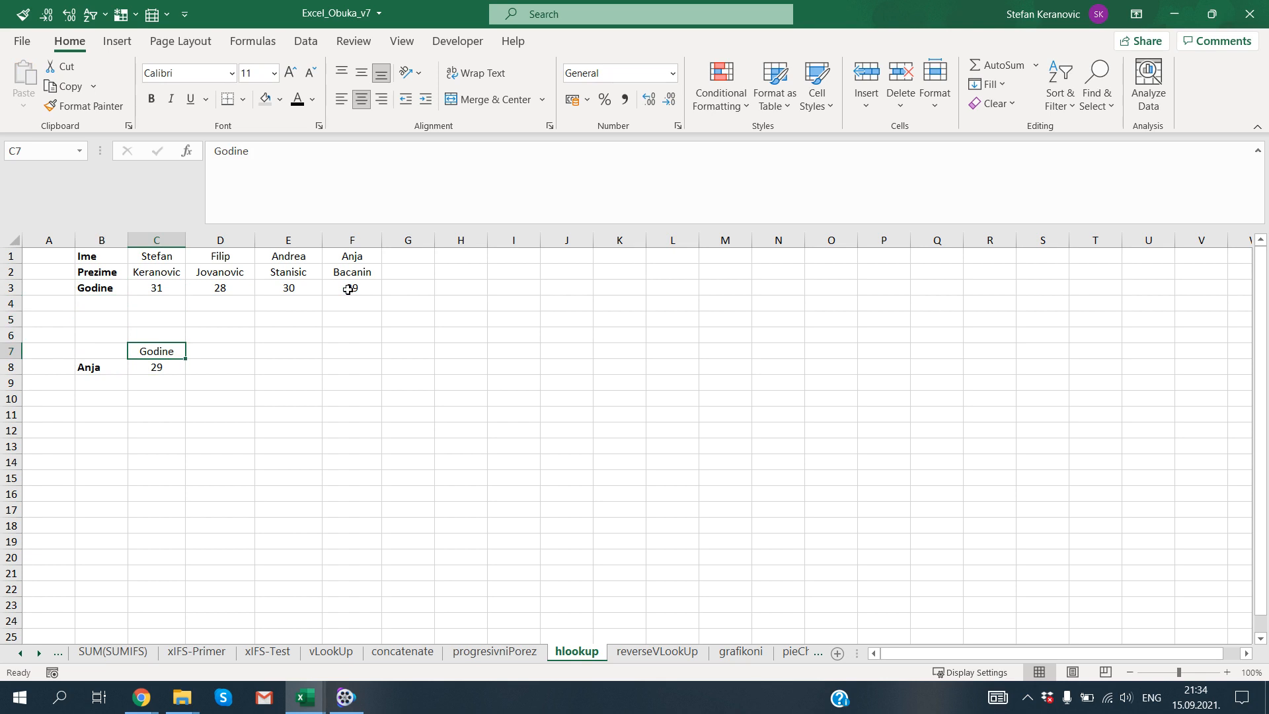
pyautogui.press('Down')
pyautogui.press('F2')
pyautogui.press('Left')
pyautogui.press('Left')
pyautogui.press('Left')
pyautogui.press('Left')
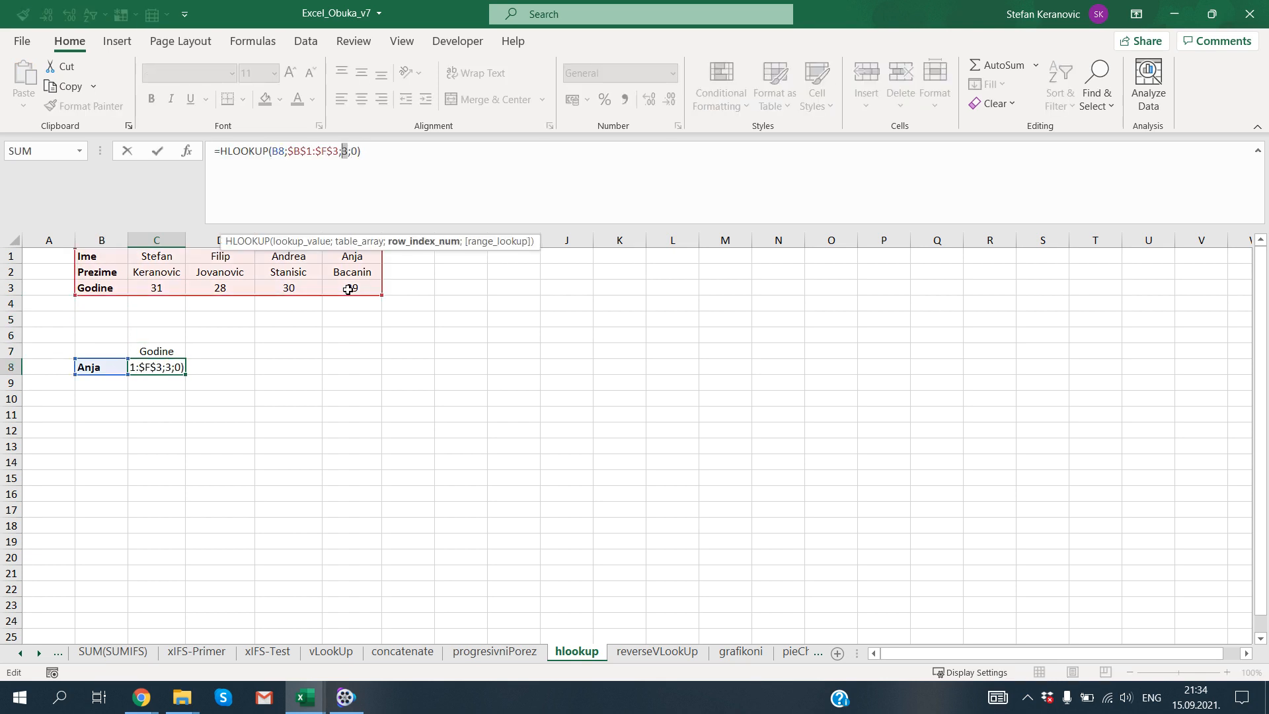
pyautogui.write('mac')
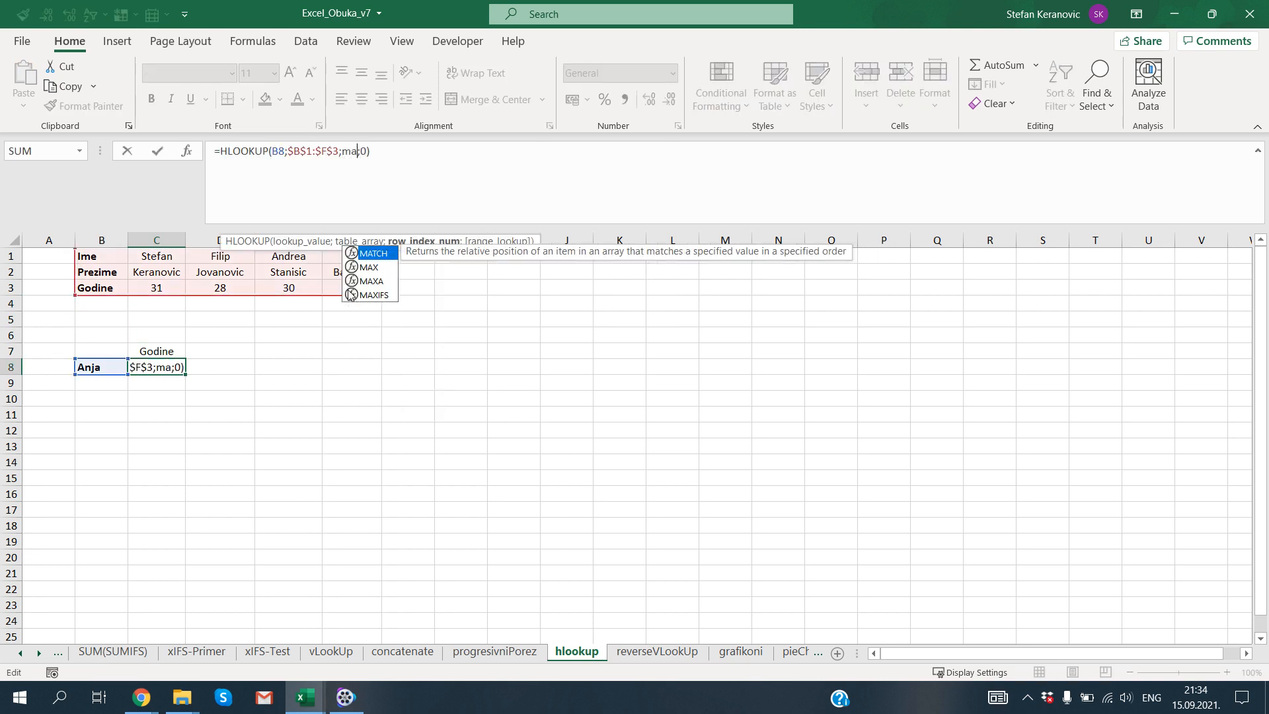
pyautogui.press('Tab')
pyautogui.press('Left')
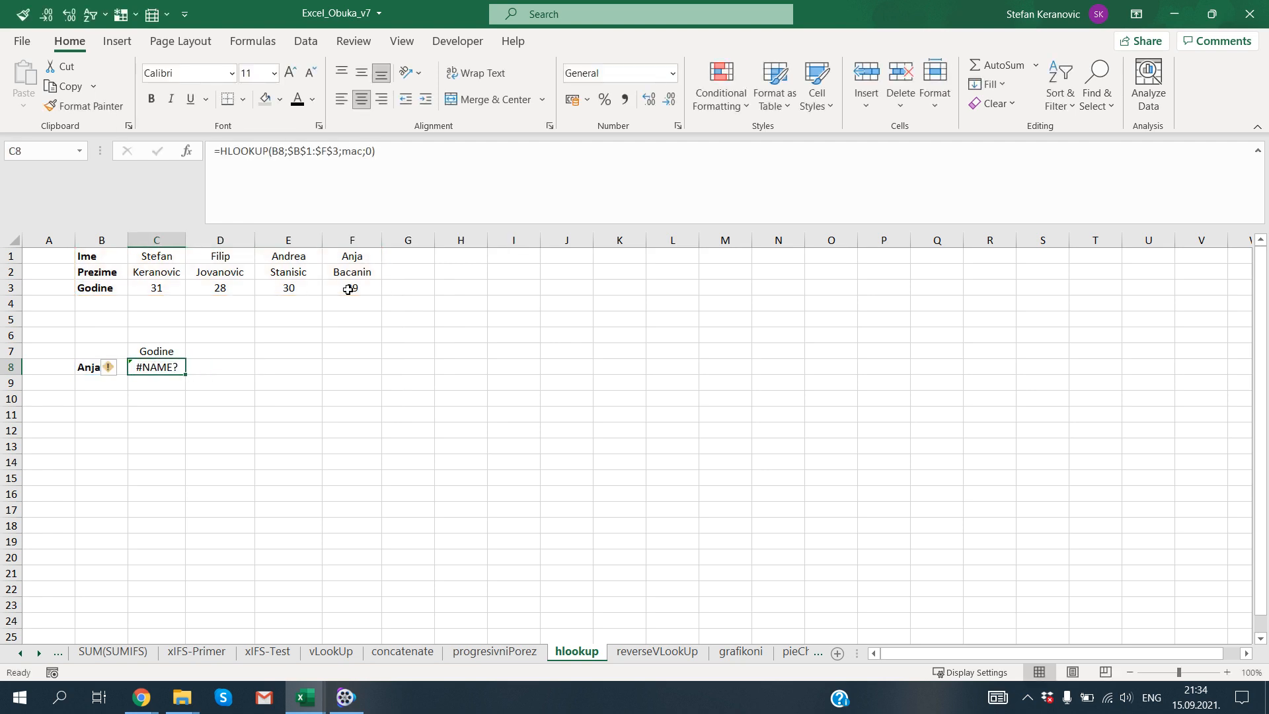
# Replace the mistyped row index argument in the C8 HLOOKUP formula with a nested MATCH function.
pyautogui.press('F2')
pyautogui.press('Left')
pyautogui.press('Left')
pyautogui.press('Left')
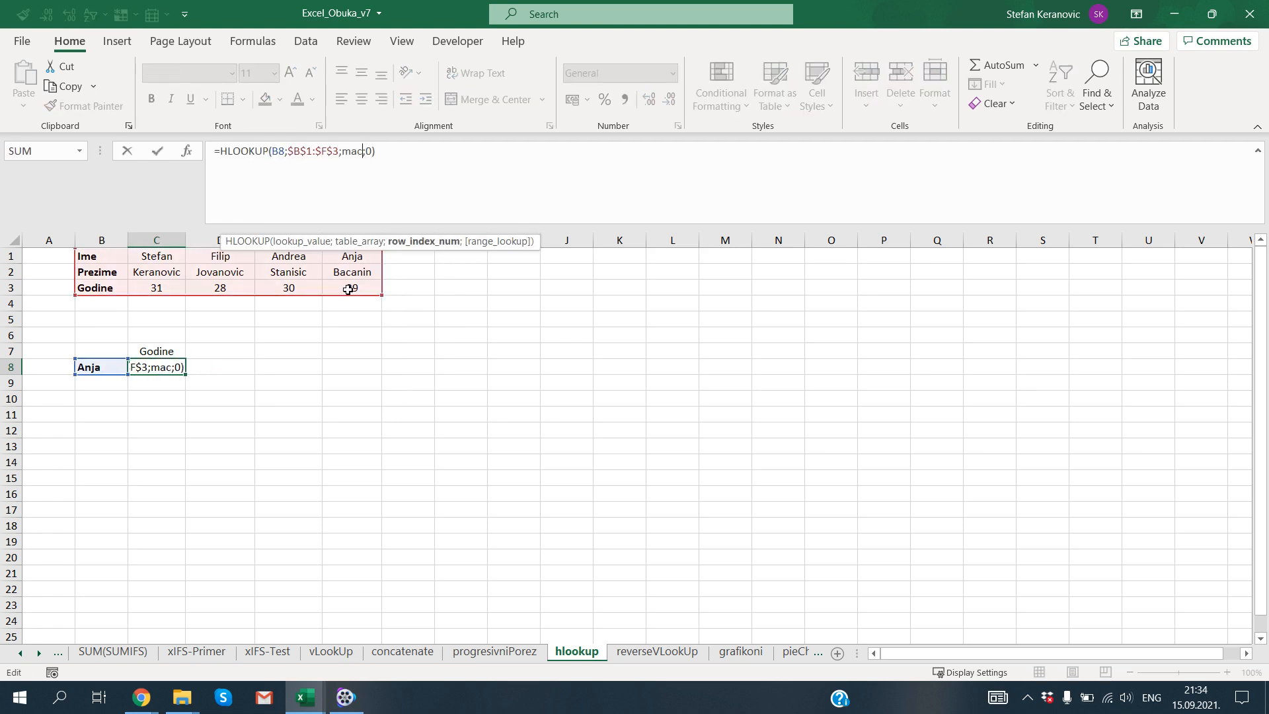
pyautogui.press('BackSpace')
pyautogui.press('BackSpace')
pyautogui.press('BackSpace')
pyautogui.write('mac')
pyautogui.press('BackSpace')
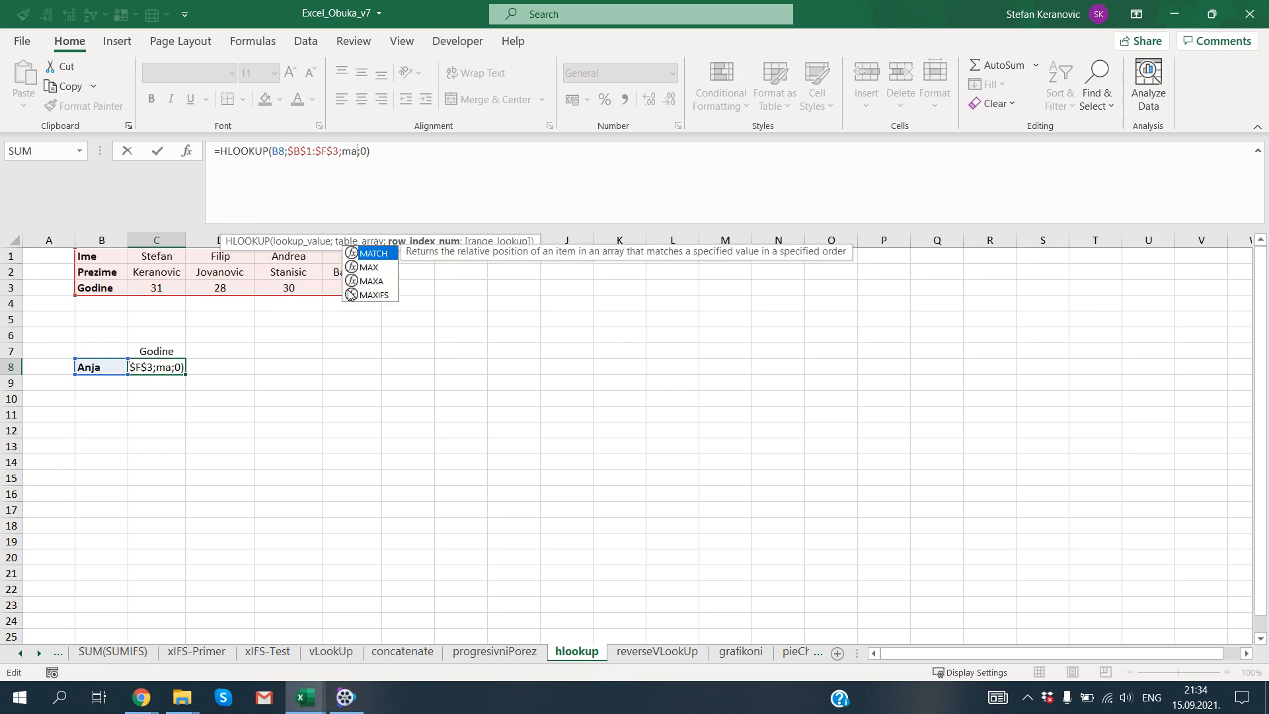
pyautogui.press('Tab')
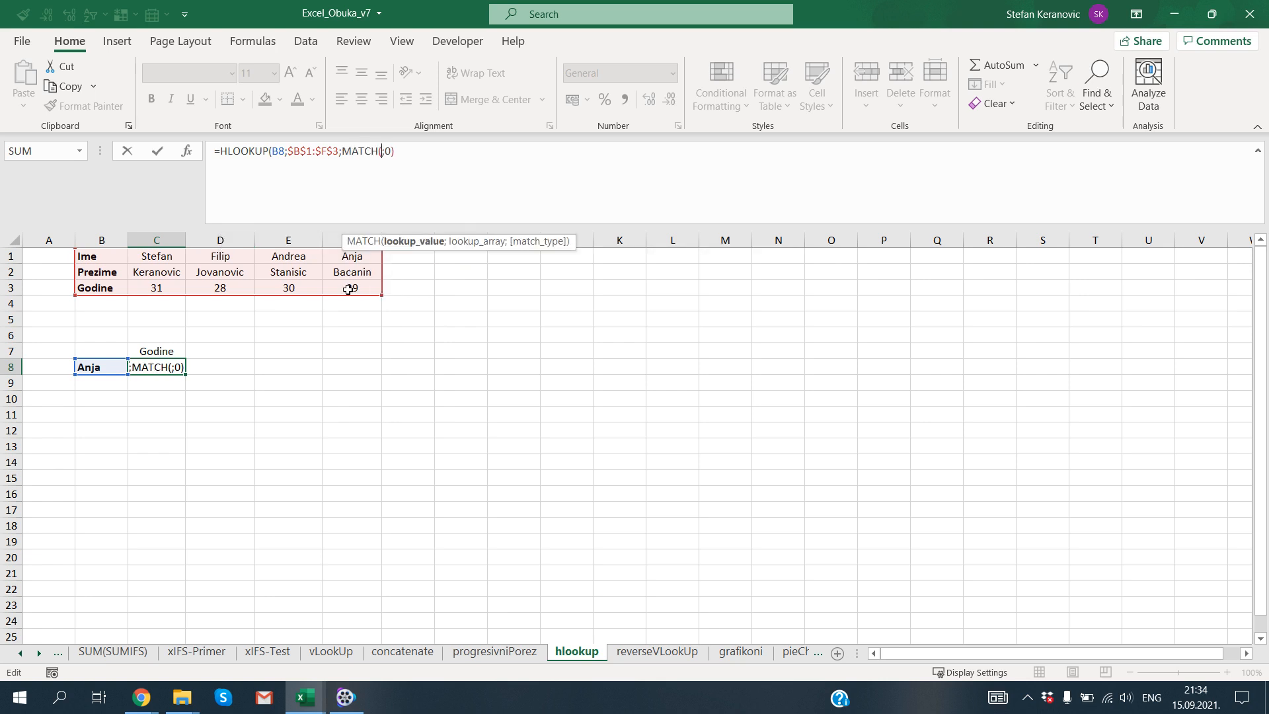
# Set the MATCH lookup value to the absolute reference $C$7.
pyautogui.press('Home')
pyautogui.press('End')
pyautogui.press('Left')
pyautogui.press('Left')
pyautogui.press('Left')
pyautogui.press('Up')
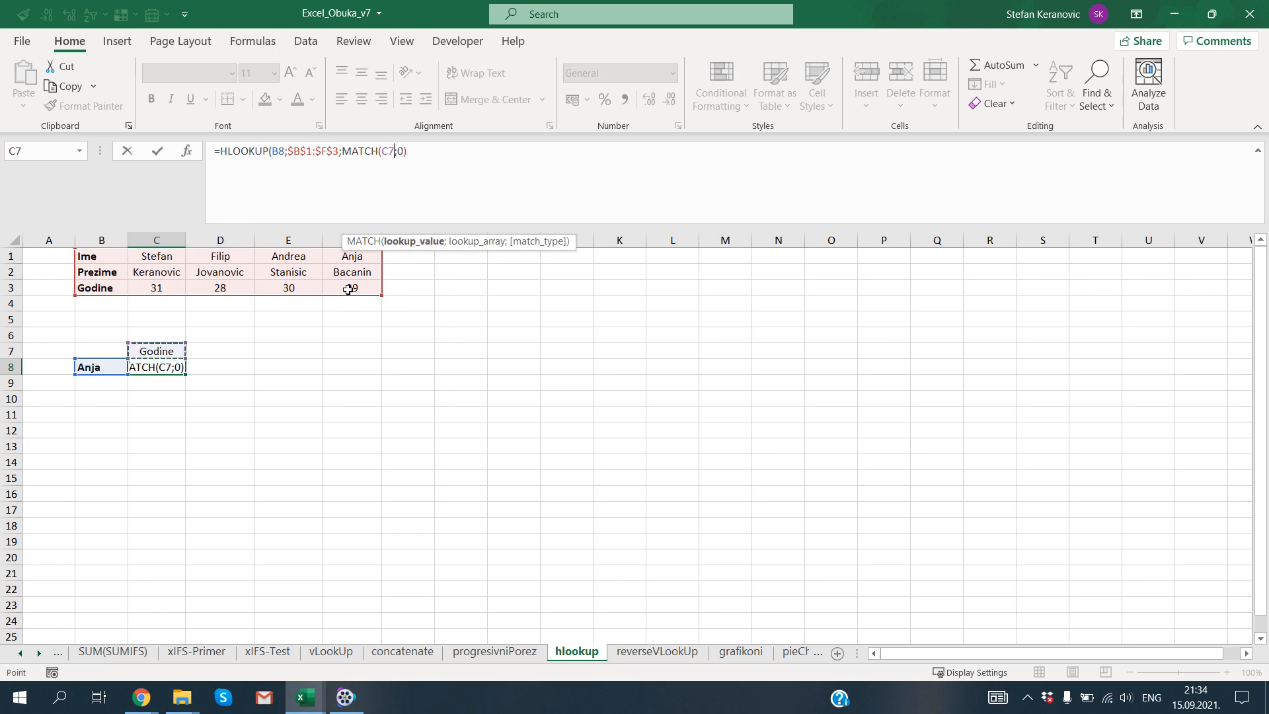
pyautogui.press('F4')
pyautogui.write(';')
# Set the MATCH lookup array to $B$1:$B$3 with match type 0 and close the nested function.
pyautogui.press('Up')
pyautogui.press('Up')
pyautogui.press('Up')
pyautogui.press('Up')
pyautogui.press('Up')
pyautogui.press('Up')
pyautogui.press('Up')
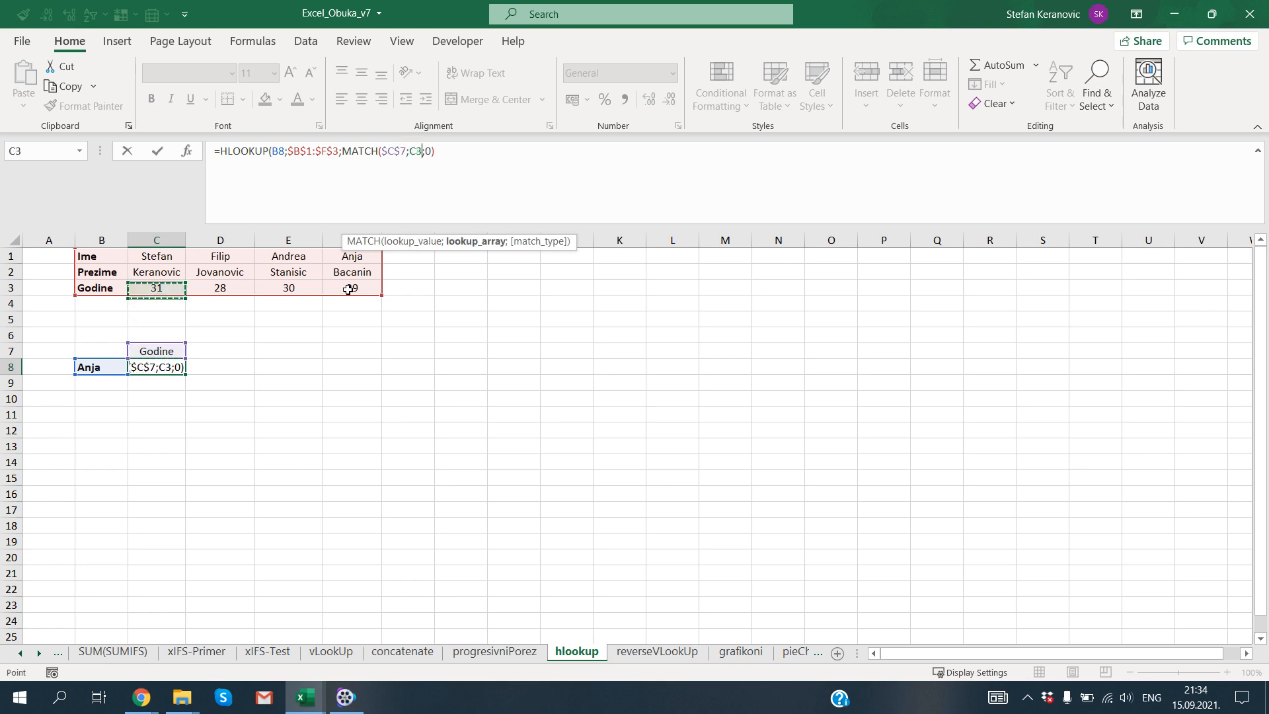
pyautogui.press('Left')
pyautogui.hotkey('shift', 'Down')
pyautogui.hotkey('shift', 'Down')
pyautogui.hotkey('shift', 'Up')
pyautogui.hotkey('shift', 'Up')
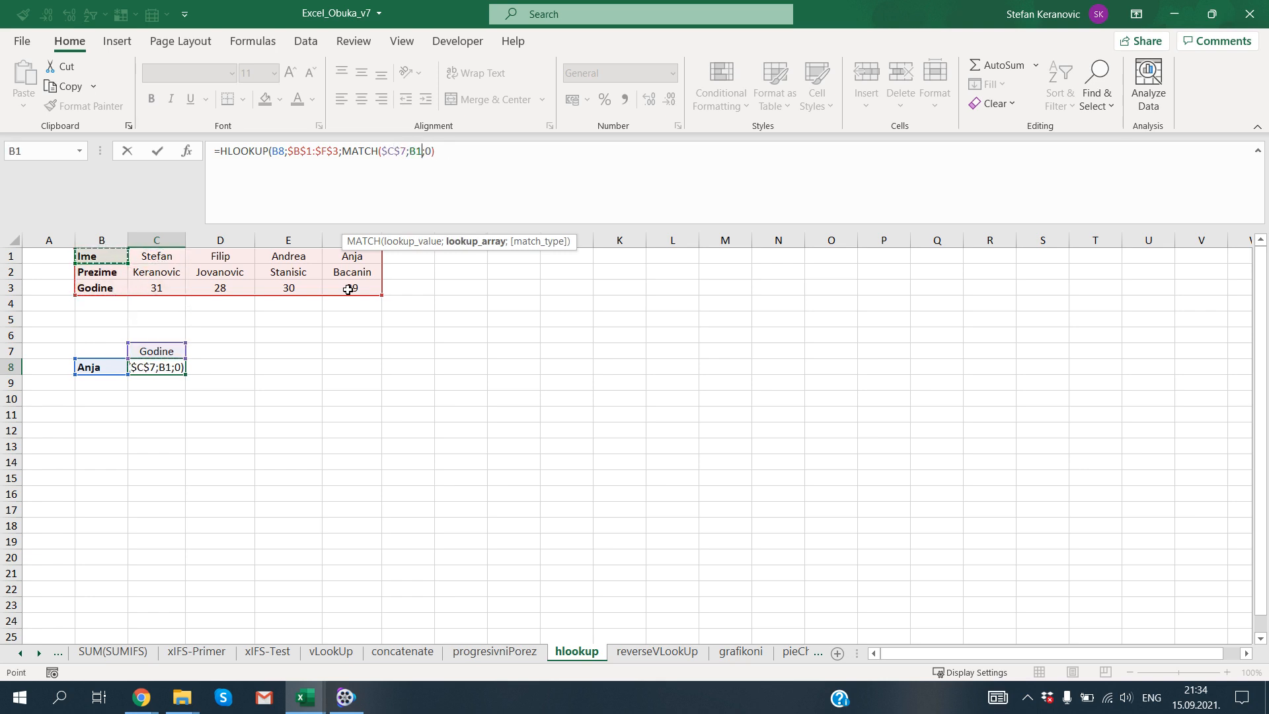
pyautogui.hotkey('shift', 'Right')
pyautogui.hotkey('shift', 'Right')
pyautogui.hotkey('shift', 'Right')
pyautogui.hotkey('shift', 'Right')
pyautogui.hotkey('shift', 'Left')
pyautogui.hotkey('shift', 'Left')
pyautogui.hotkey('shift', 'Left')
pyautogui.hotkey('shift', 'Left')
pyautogui.hotkey('shift', 'Down')
pyautogui.hotkey('shift', 'Down')
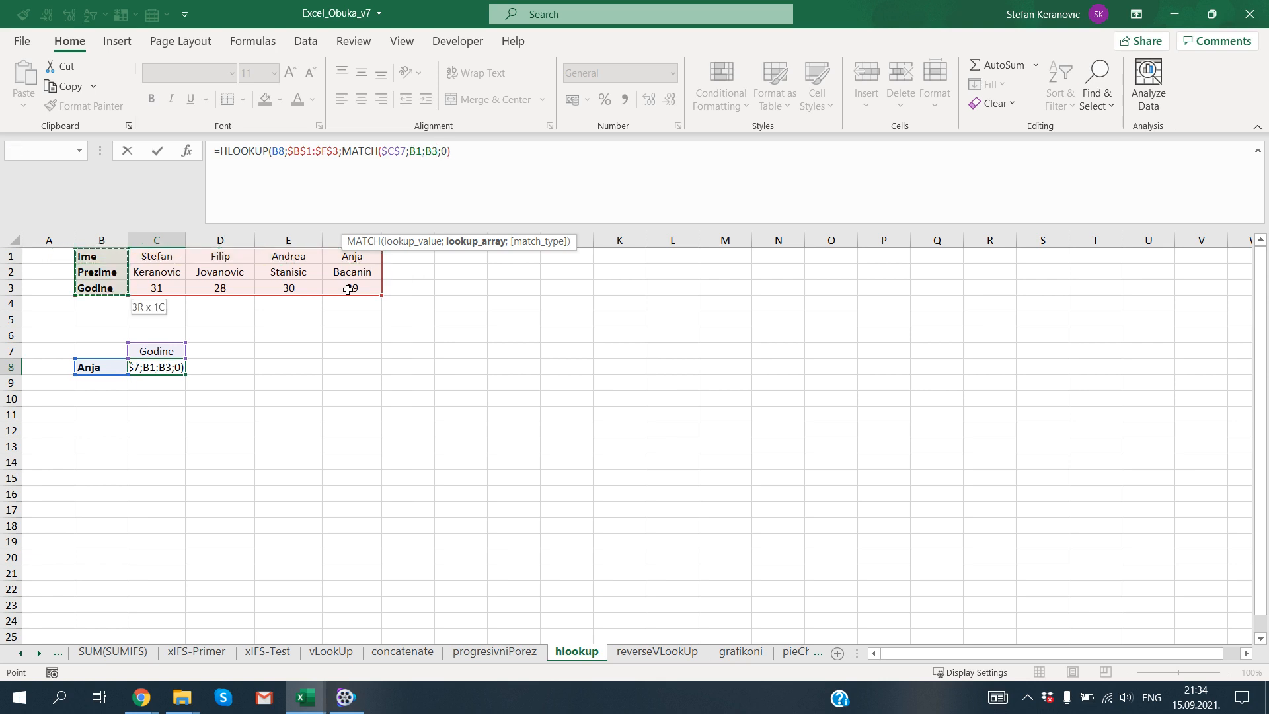
pyautogui.press('F4')
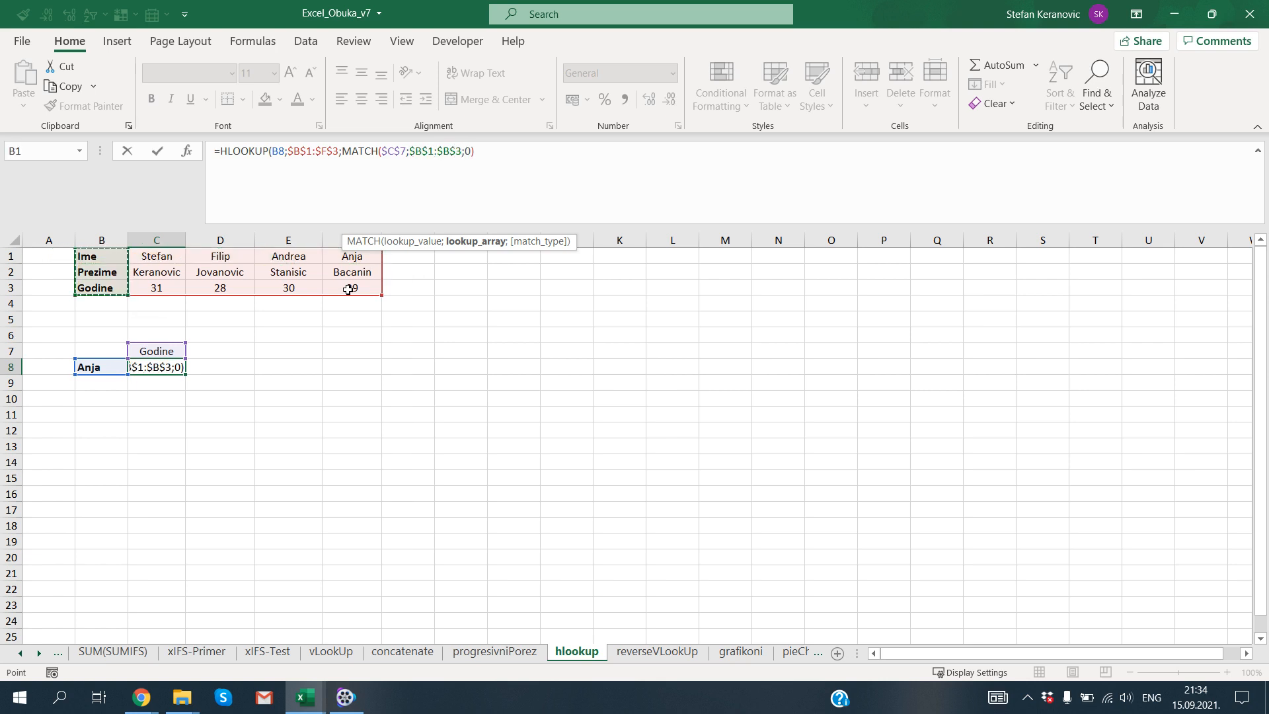
pyautogui.write(';0)')
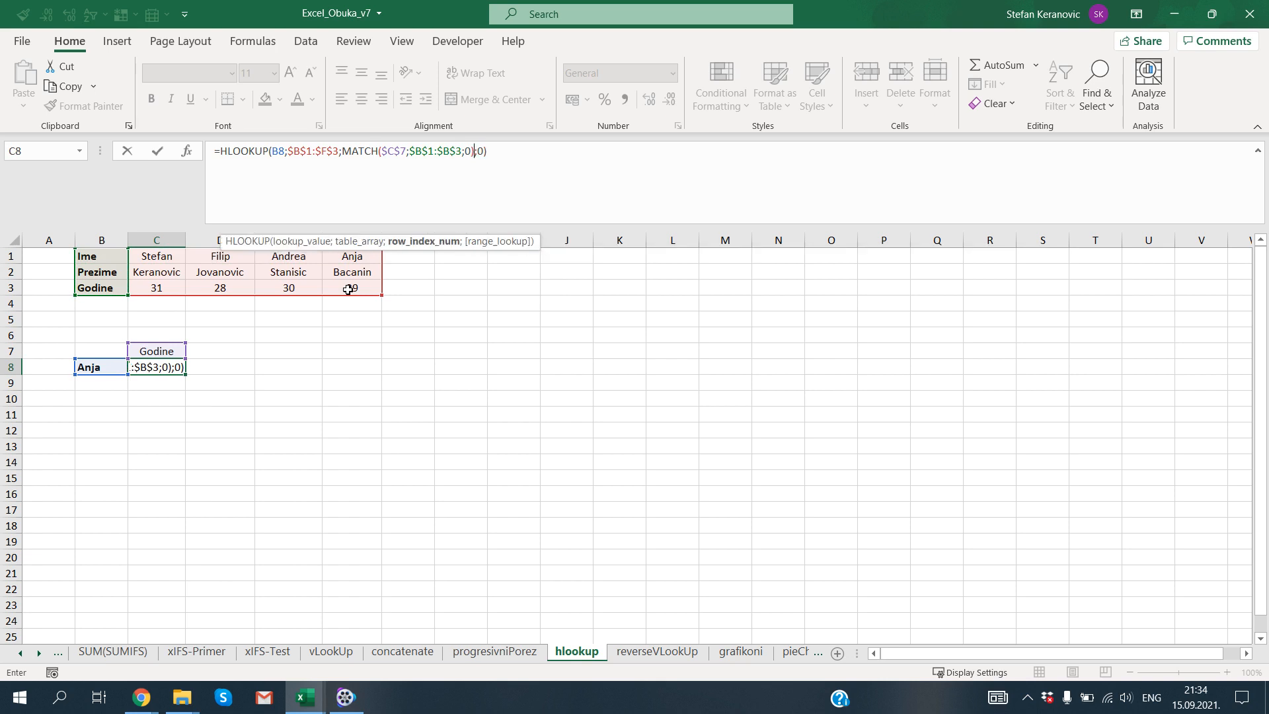
# Complete the HLOOKUP formula in C8 and change the heading in C7 to Prezime.
pyautogui.press('Return')
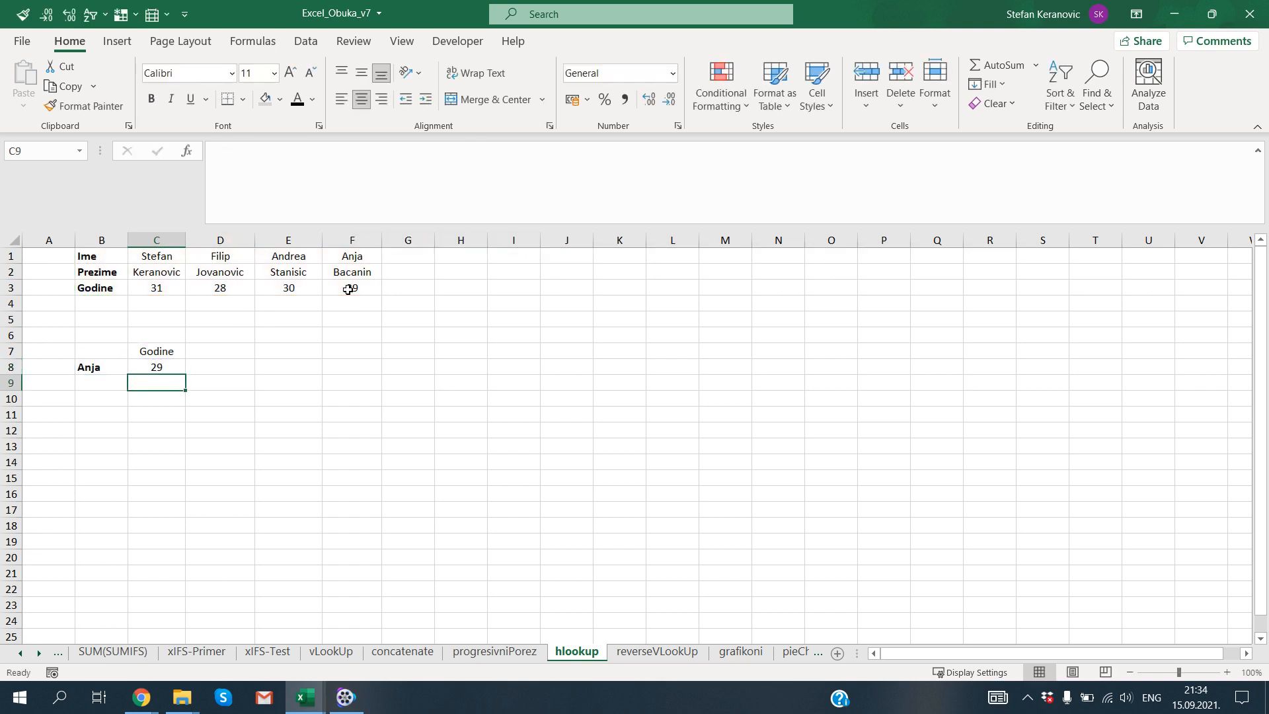
pyautogui.press('Up')
pyautogui.press('Up')
pyautogui.write('Prezime')
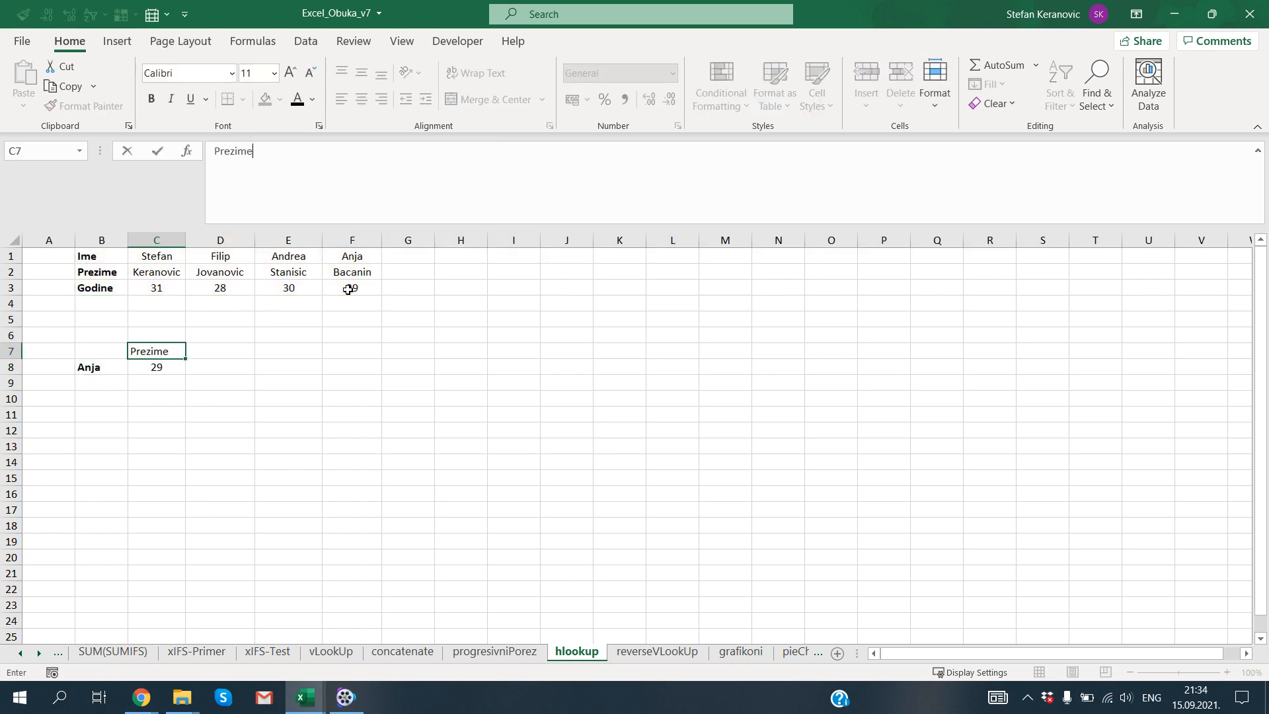
pyautogui.press('Return')
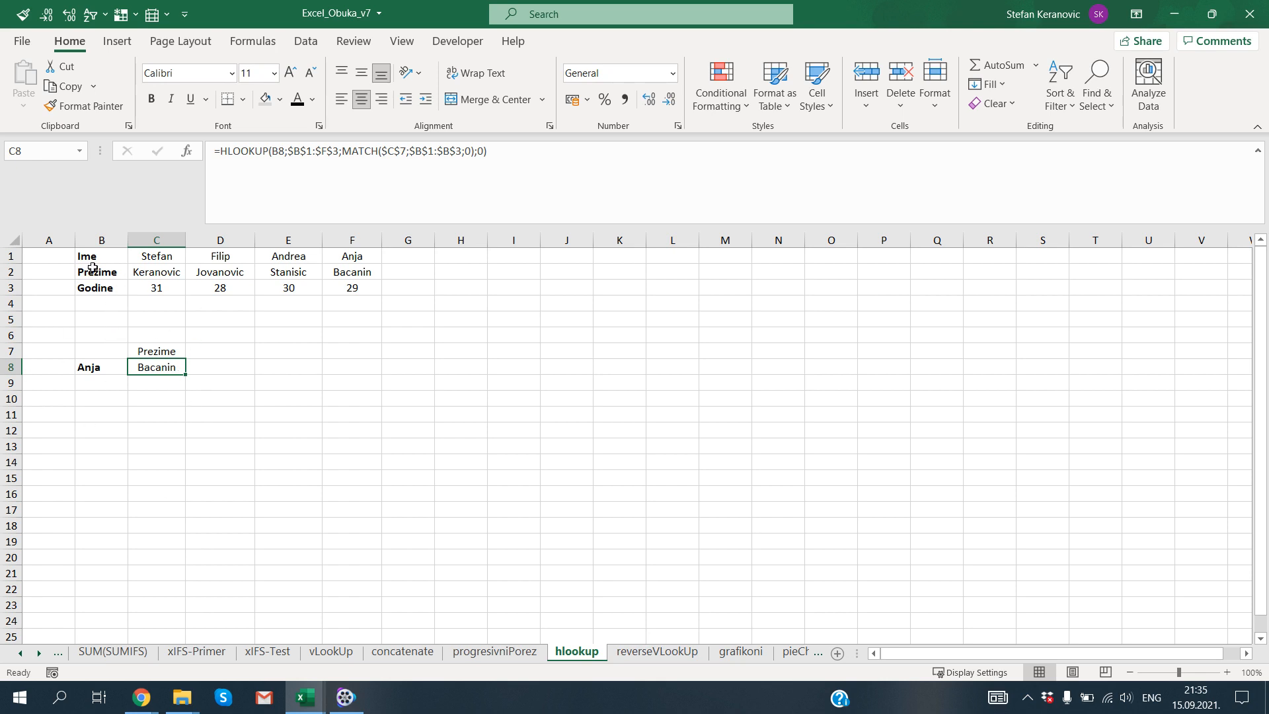
# Enter =TRANSPOSE(B1:F3) in I1 to convert the horizontal table into a vertical one.
pyautogui.moveTo(92, 257); pyautogui.dragTo(350, 288)
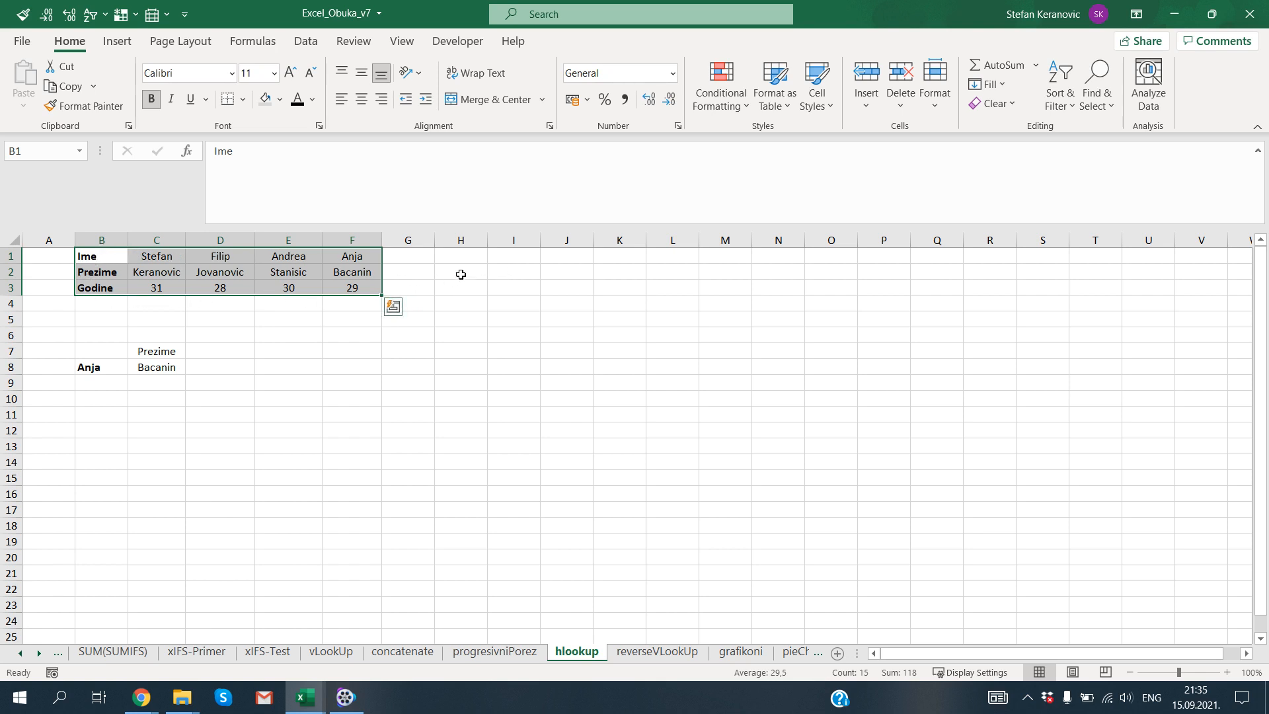
pyautogui.click(515, 259)
pyautogui.write('=tran')
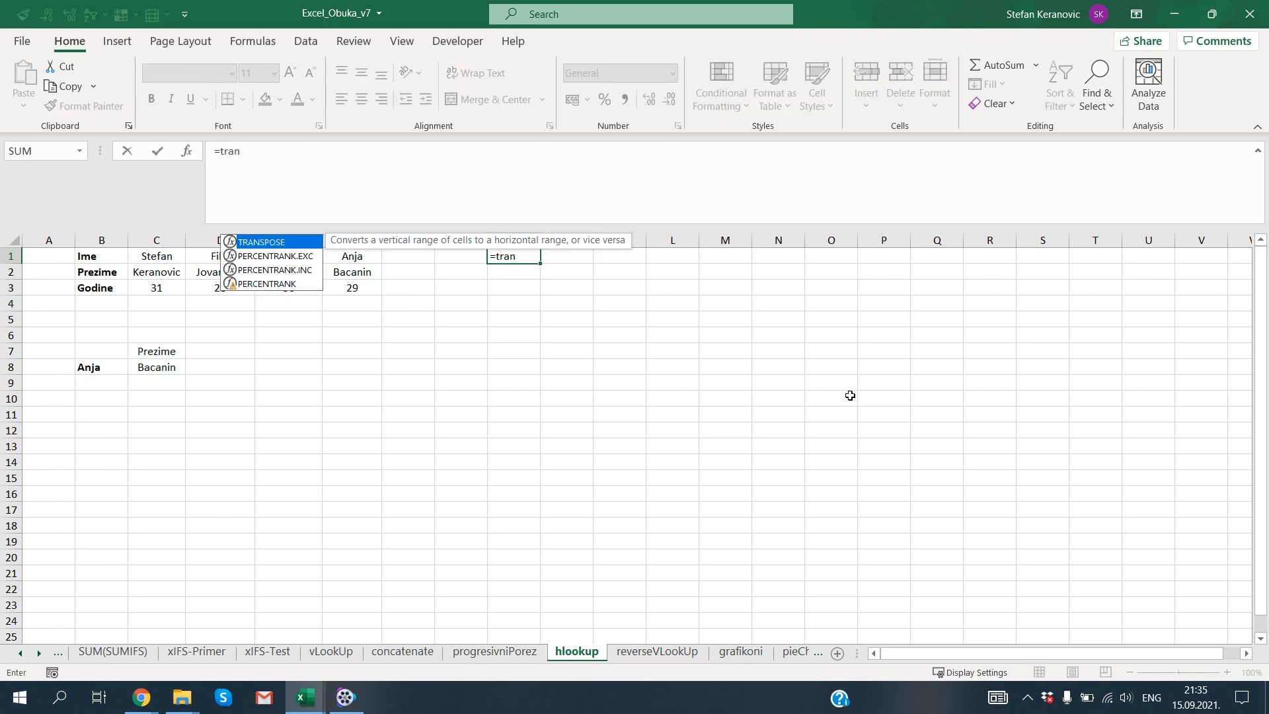
pyautogui.press('Tab')
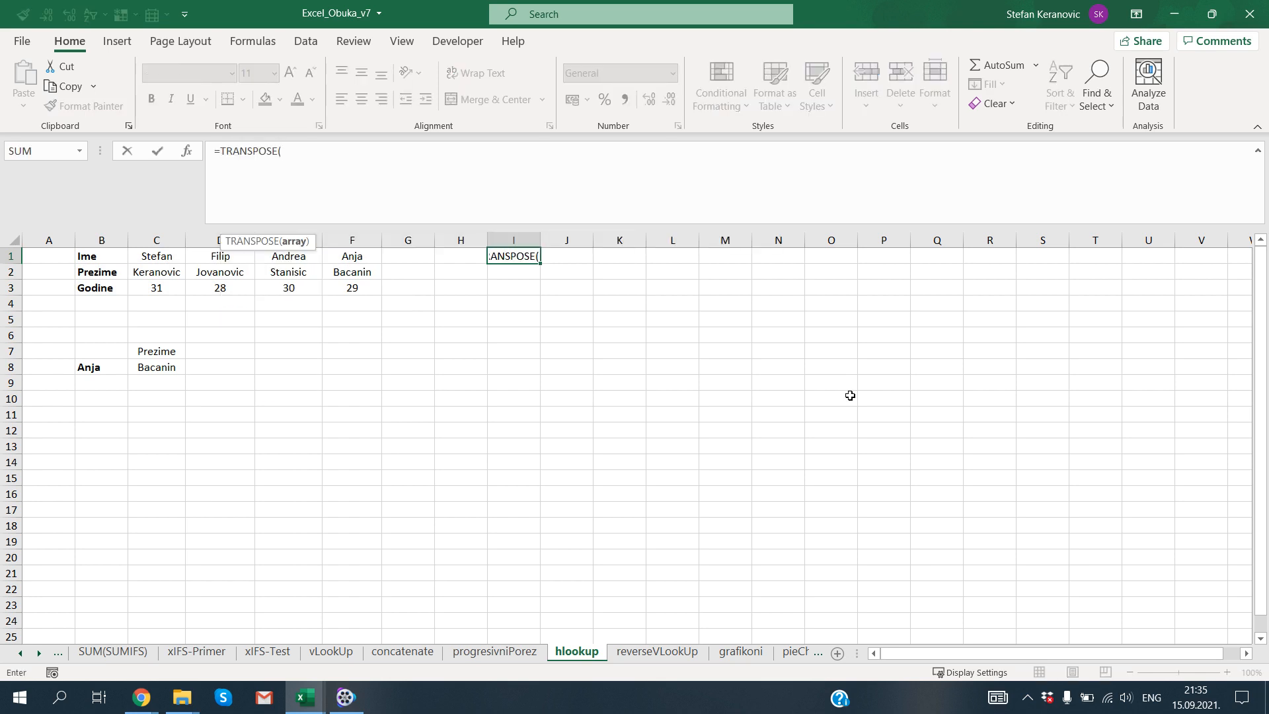
pyautogui.press('Left')
pyautogui.press('Left')
pyautogui.press('Left')
pyautogui.press('Left')
pyautogui.press('Left')
pyautogui.press('Left')
pyautogui.press('Left')
pyautogui.hotkey('shift', 'Right')
pyautogui.hotkey('shift', 'Right')
pyautogui.hotkey('shift', 'Right')
pyautogui.hotkey('shift', 'Right')
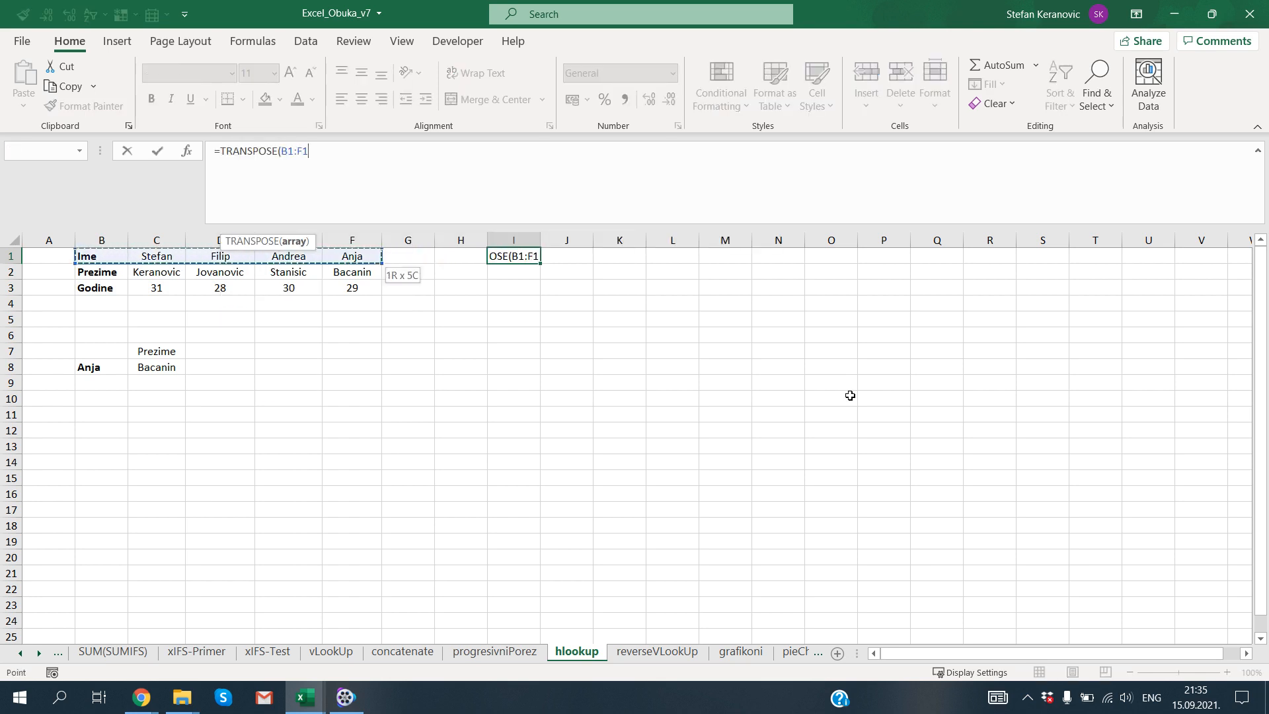
pyautogui.hotkey('shift', 'Down')
pyautogui.hotkey('shift', 'Down')
pyautogui.press('Return')
pyautogui.press('Up')
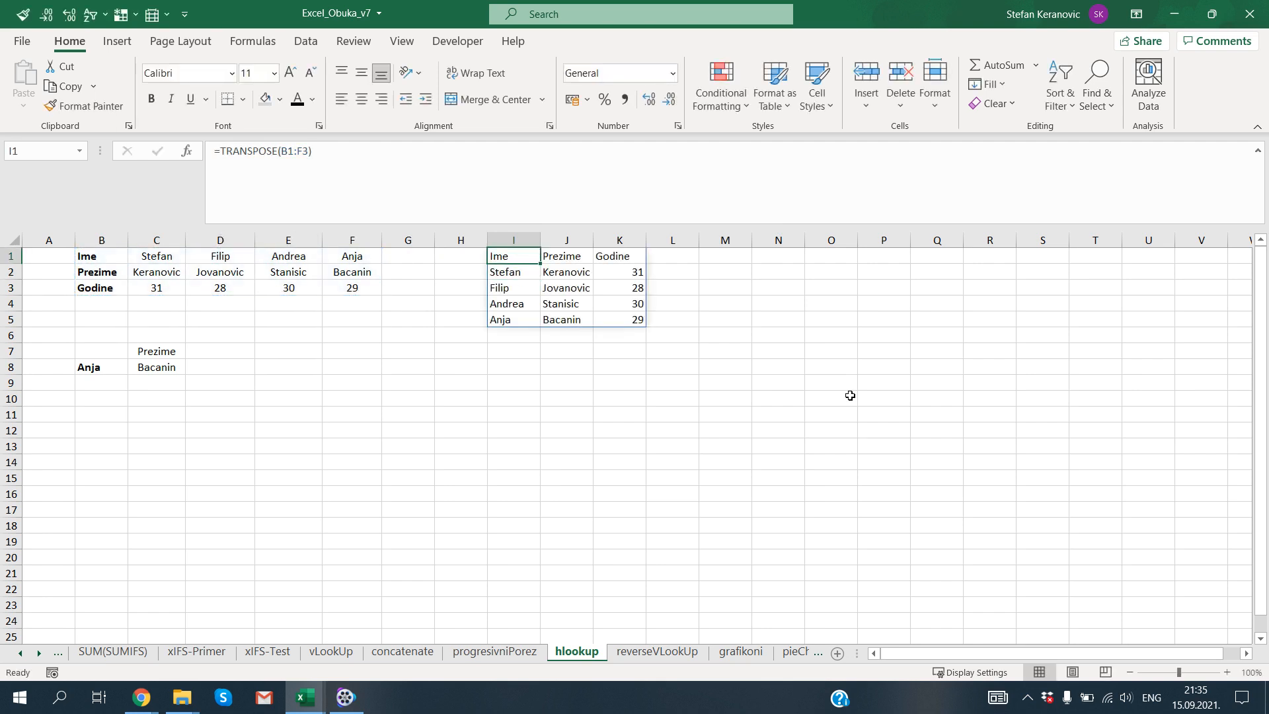
# Start a VLOOKUP formula in M4 with the first name from B8 as a quoted text lookup value.
pyautogui.press('Right')
pyautogui.press('Right')
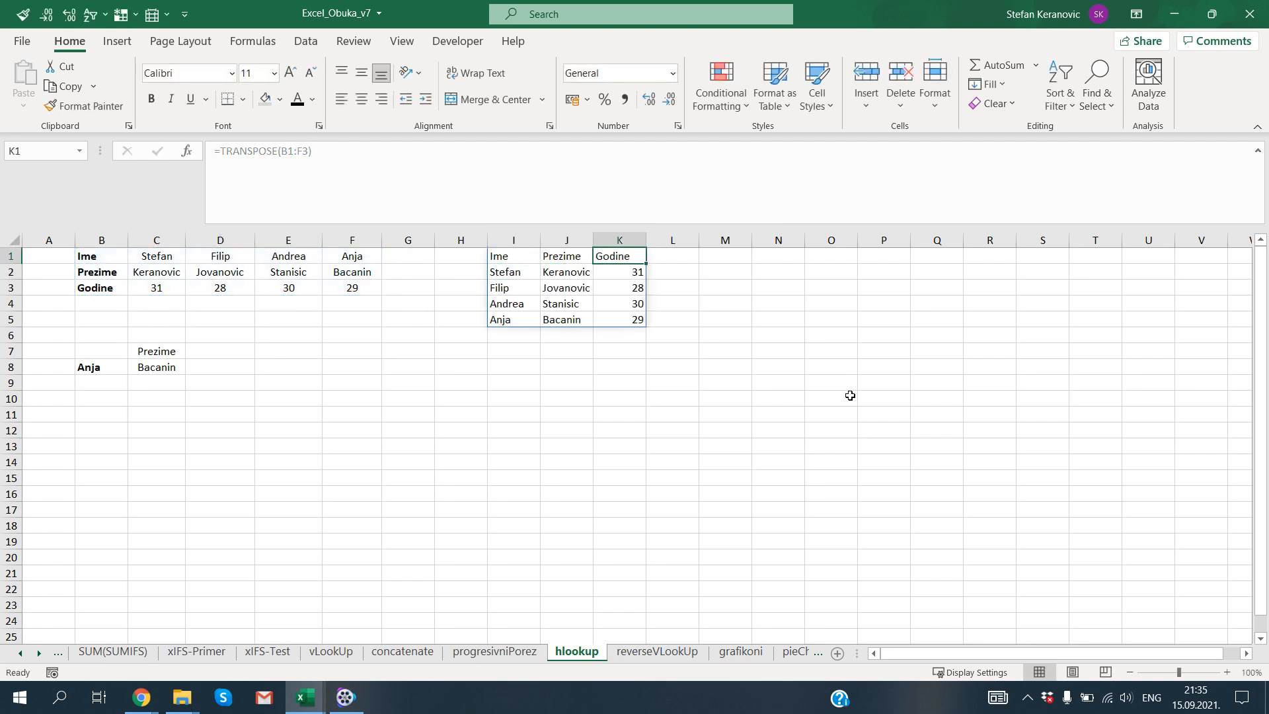
pyautogui.press('Right')
pyautogui.press('Right')
pyautogui.press('Down')
pyautogui.press('Down')
pyautogui.press('Down')
pyautogui.write('=')
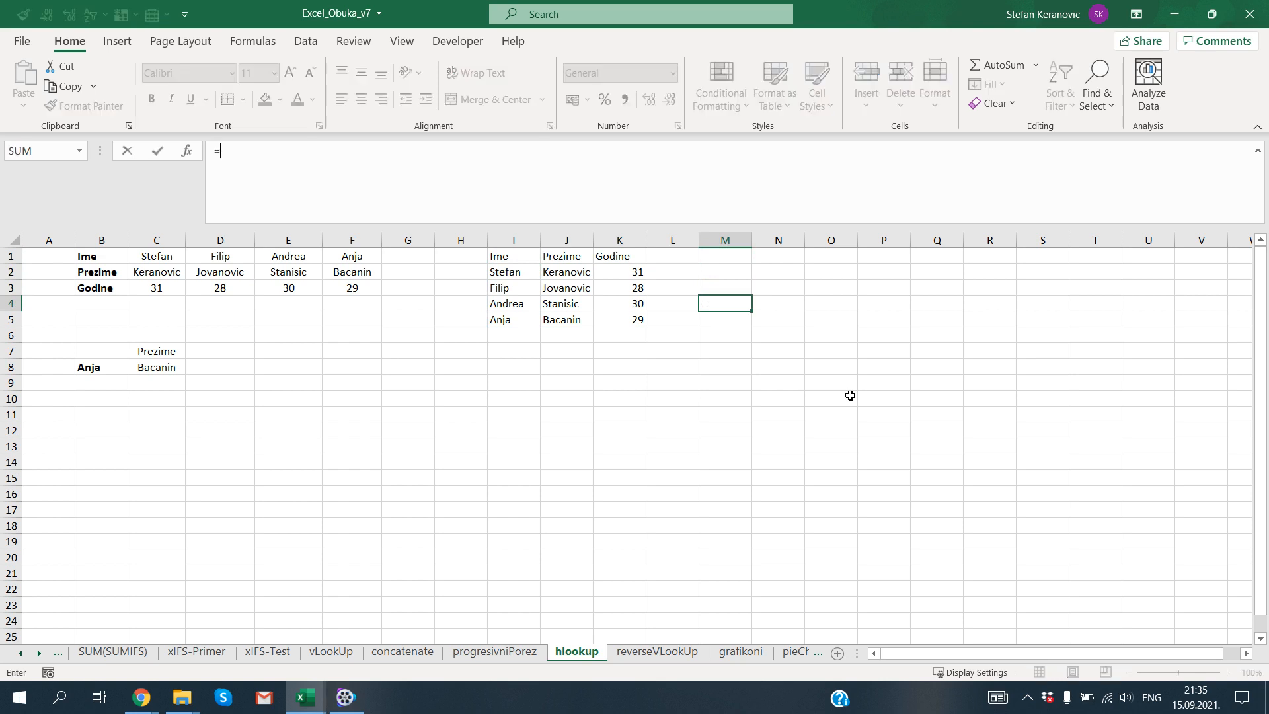
pyautogui.write('VLOOKUP(')
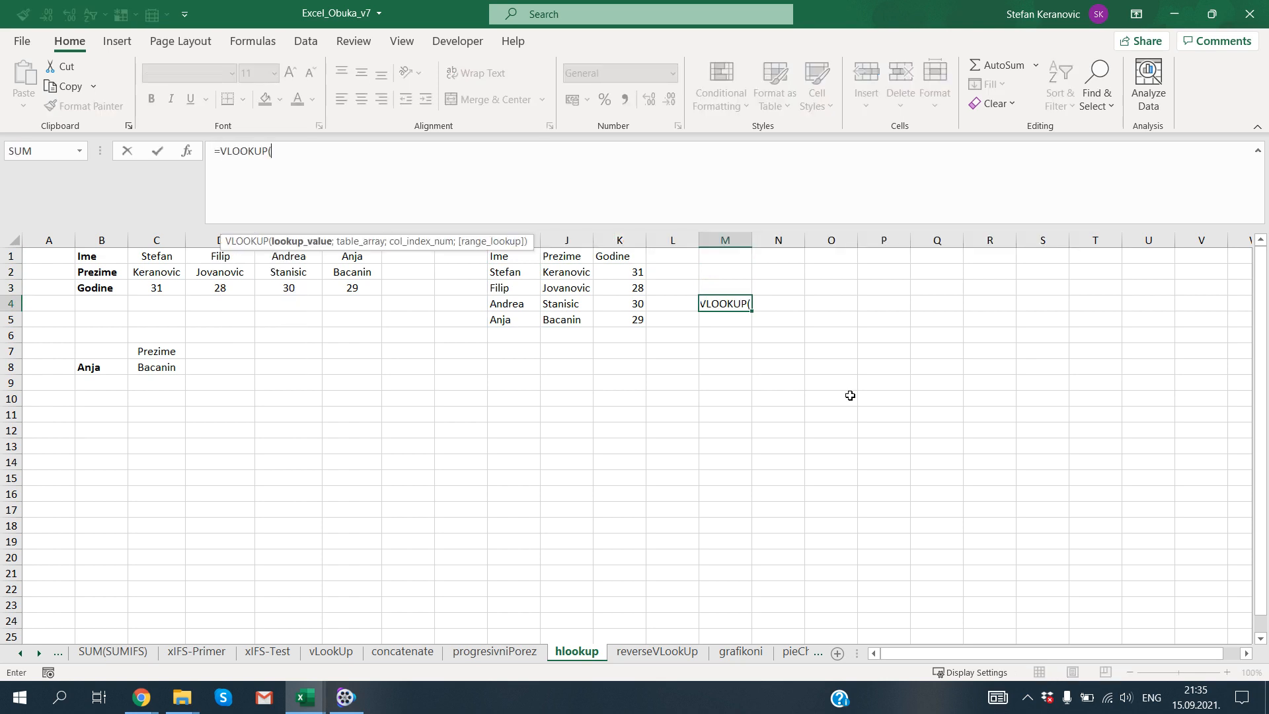
pyautogui.write('"Anja";')
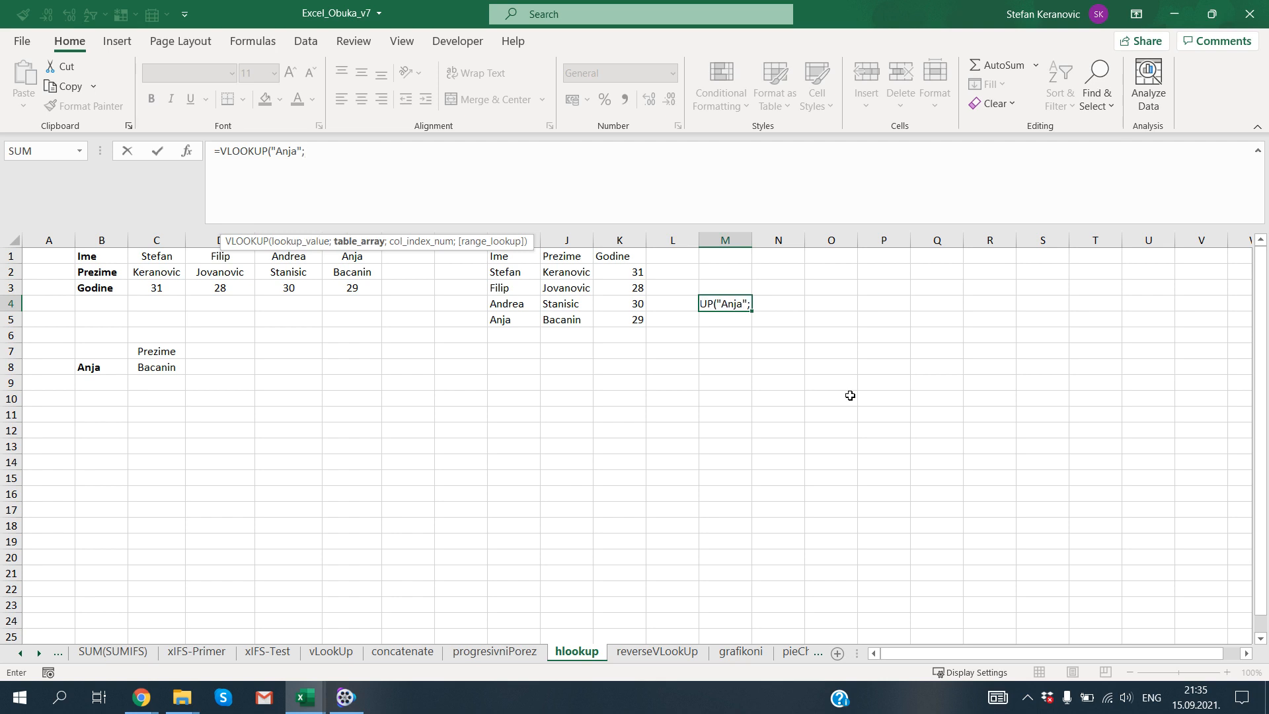
# Set the VLOOKUP table array to the whole spilled range I1#.
pyautogui.press('Left')
pyautogui.press('Left')
pyautogui.press('Left')
pyautogui.press('Up')
pyautogui.press('Up')
pyautogui.press('Up')
pyautogui.press('Left')
pyautogui.hotkey('ctrl', 'shift', 'Right')
pyautogui.hotkey('ctrl', 'shift', 'Down')
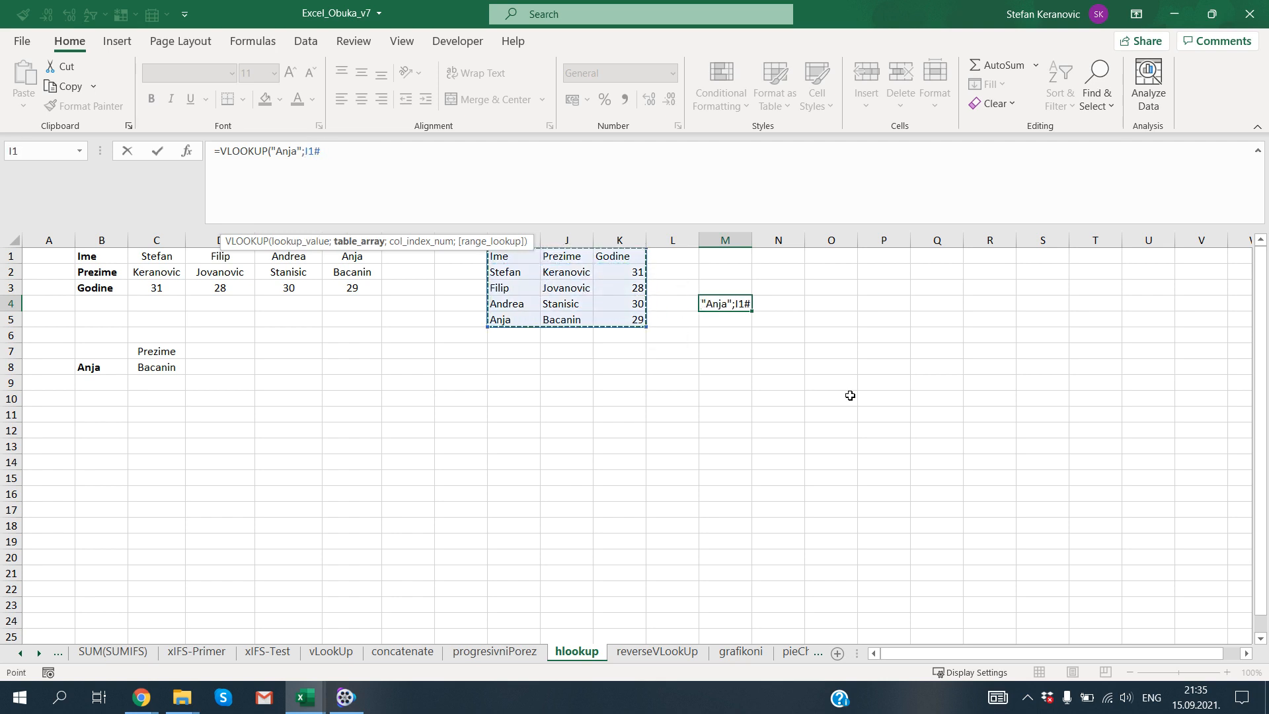
# Set the VLOOKUP column index to 3 and range lookup to 0, and complete the formula.
pyautogui.write(';')
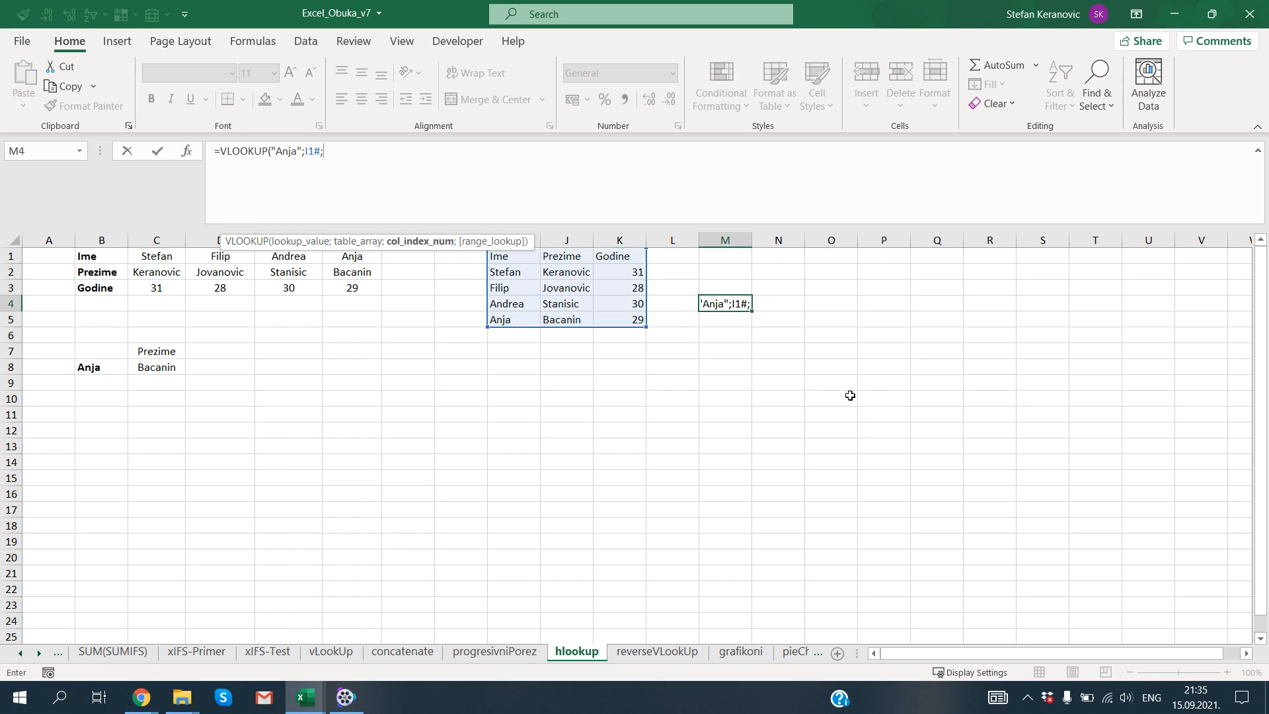
pyautogui.write('3;')
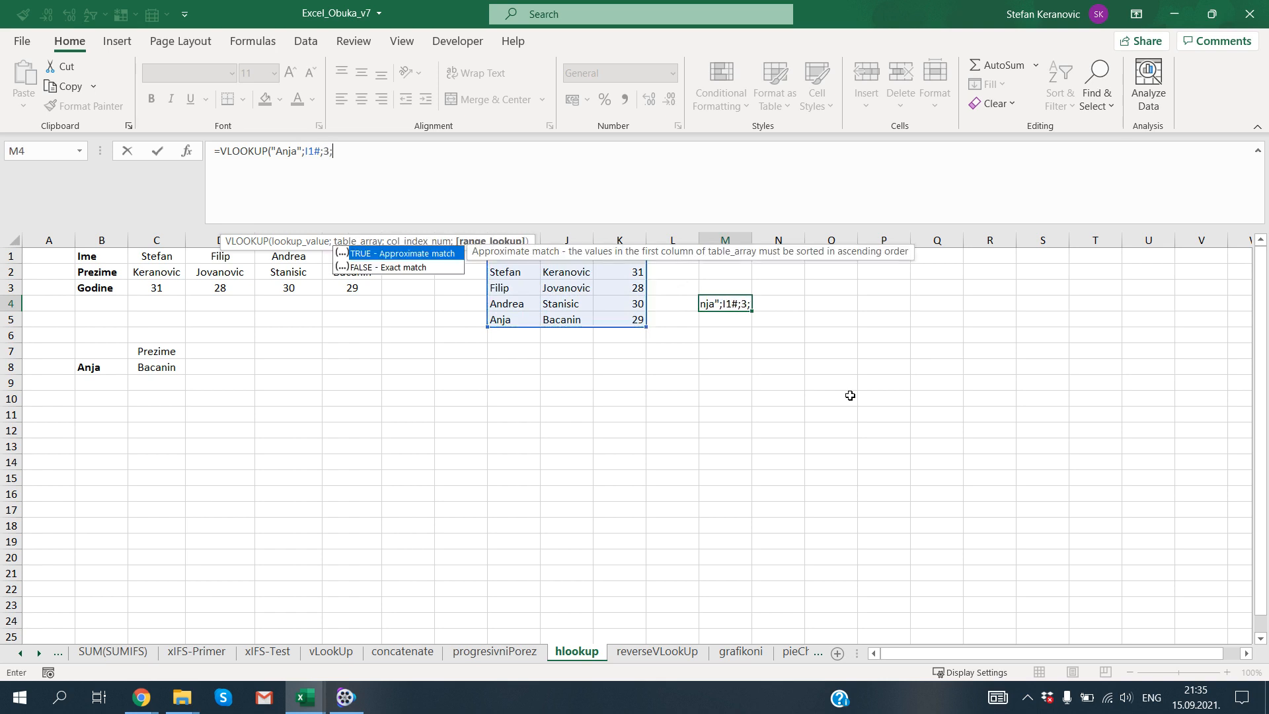
pyautogui.write('0)')
pyautogui.press('Return')
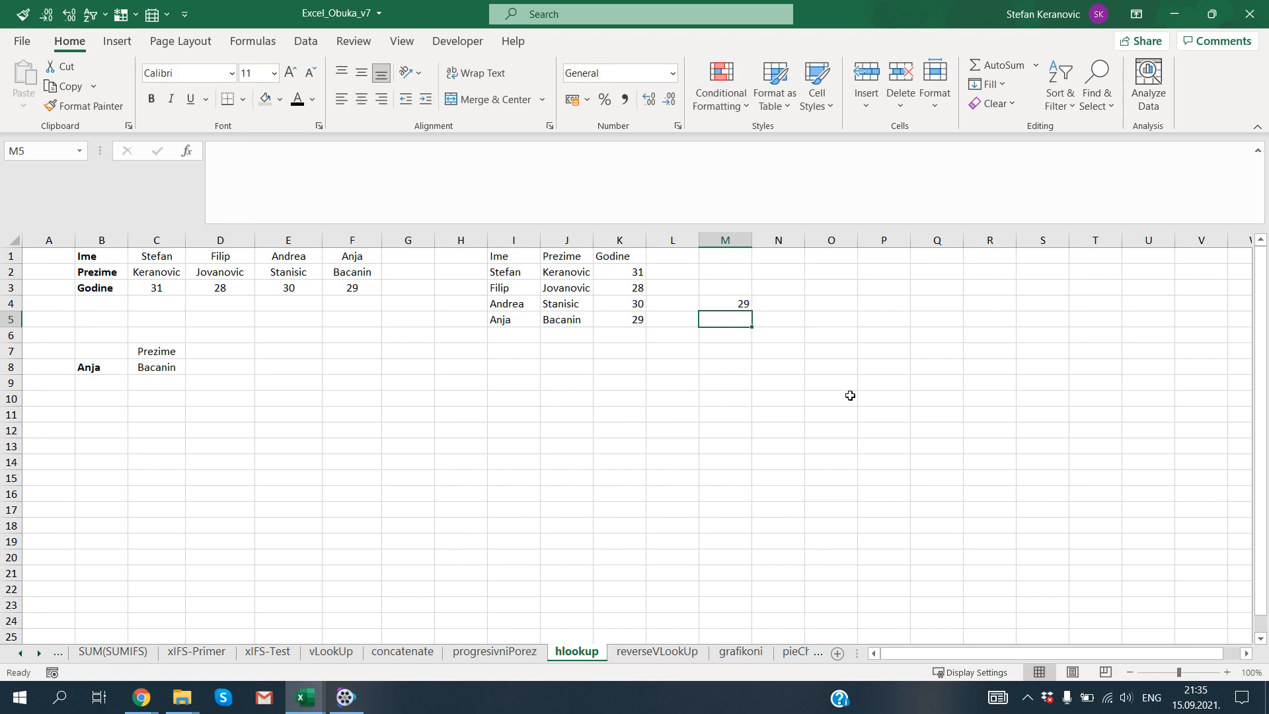
# Examine which range the VLOOKUP formula in M4 refers to.
pyautogui.press('Up')
pyautogui.press('F2')
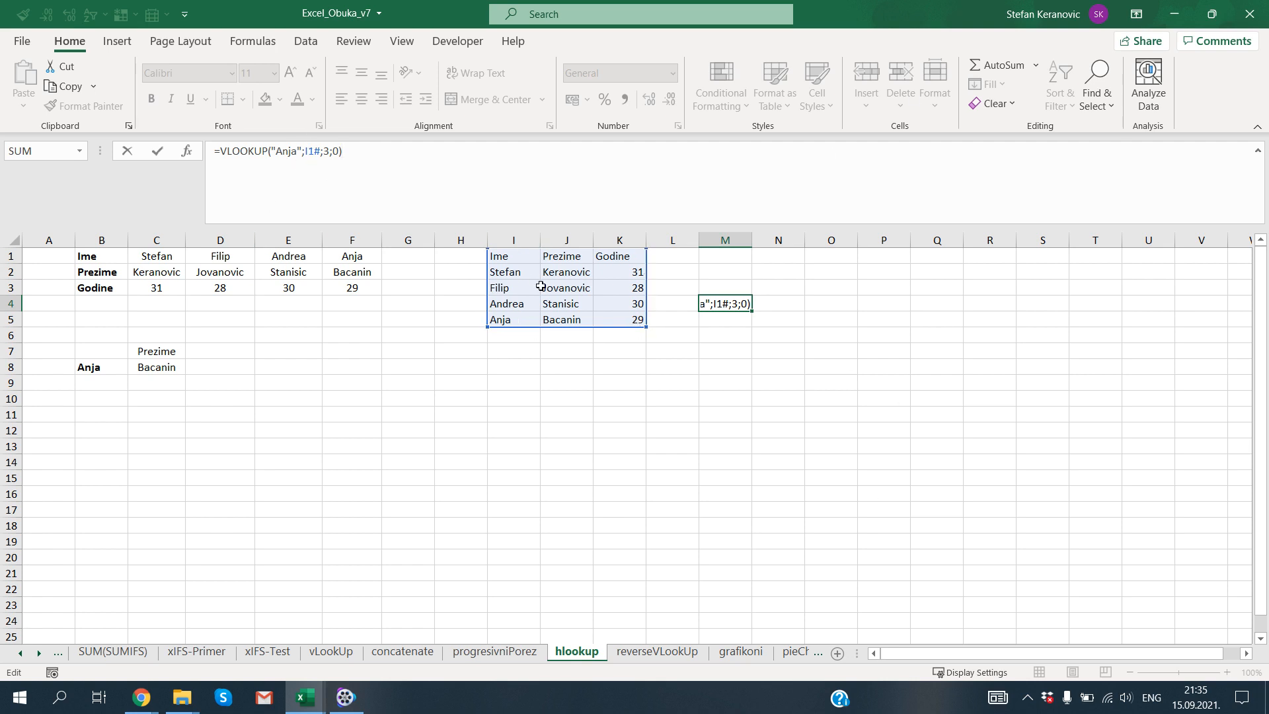
pyautogui.press('Escape')
# Replace the transposed range I1:K5 with static values by copying it and pasting only values over itself.
pyautogui.moveTo(515, 258); pyautogui.dragTo(630, 342)
pyautogui.hotkey('ctrl', 'c')
pyautogui.hotkey('ctrl', 'alt', 'v')
pyautogui.press('Down')
pyautogui.press('Down')
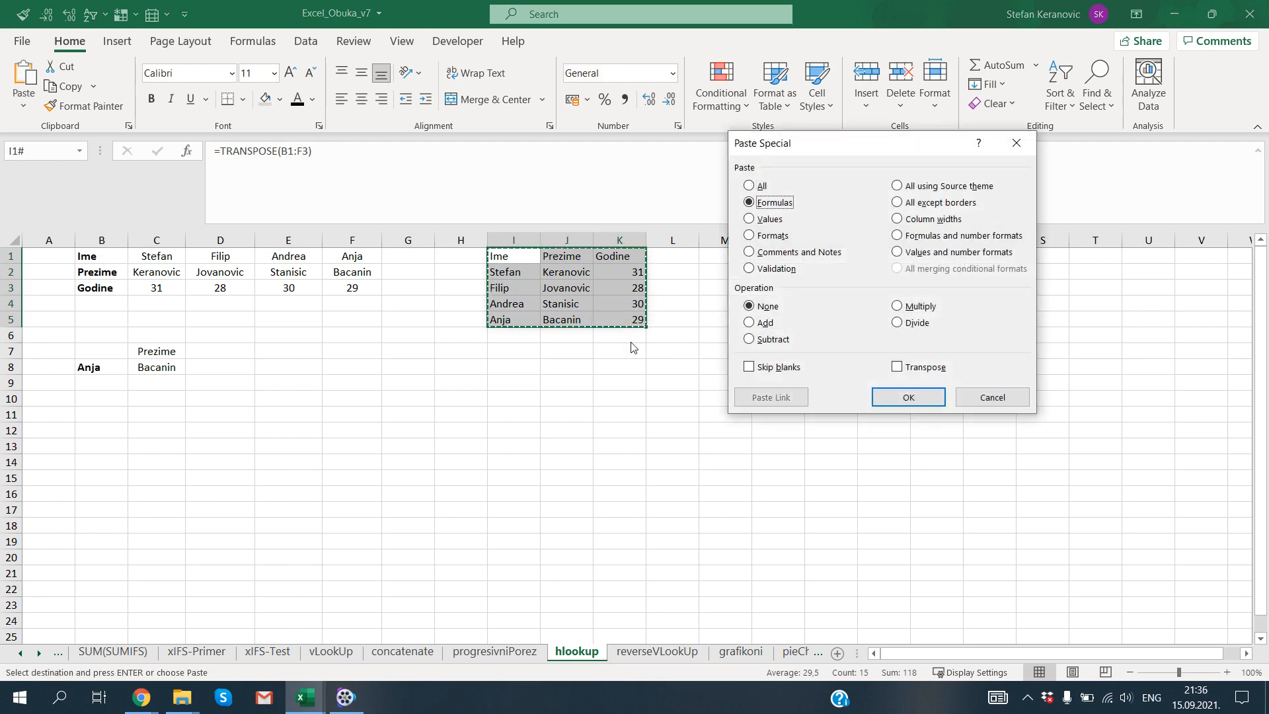
pyautogui.press('Return')
# Remove the I1# table array reference from the VLOOKUP formula in M4.
pyautogui.press('Right')
pyautogui.press('Right')
pyautogui.press('Right')
pyautogui.press('Right')
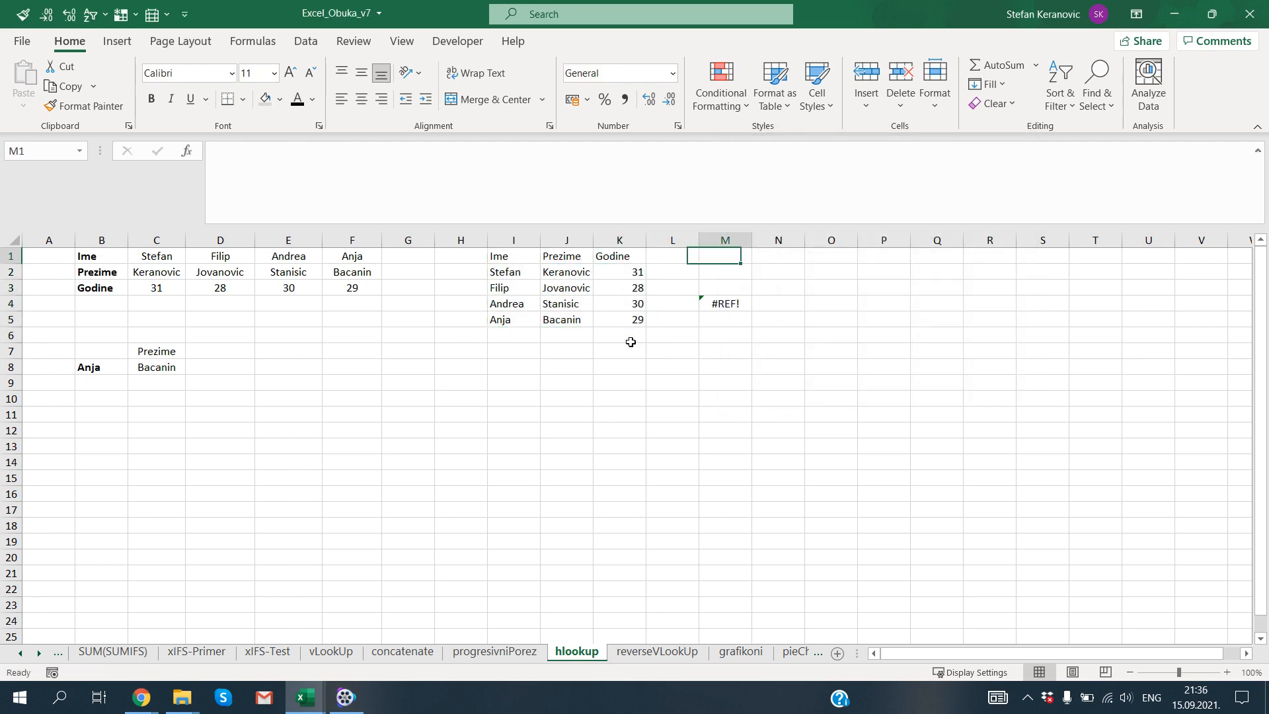
pyautogui.press('Down')
pyautogui.press('Down')
pyautogui.press('Down')
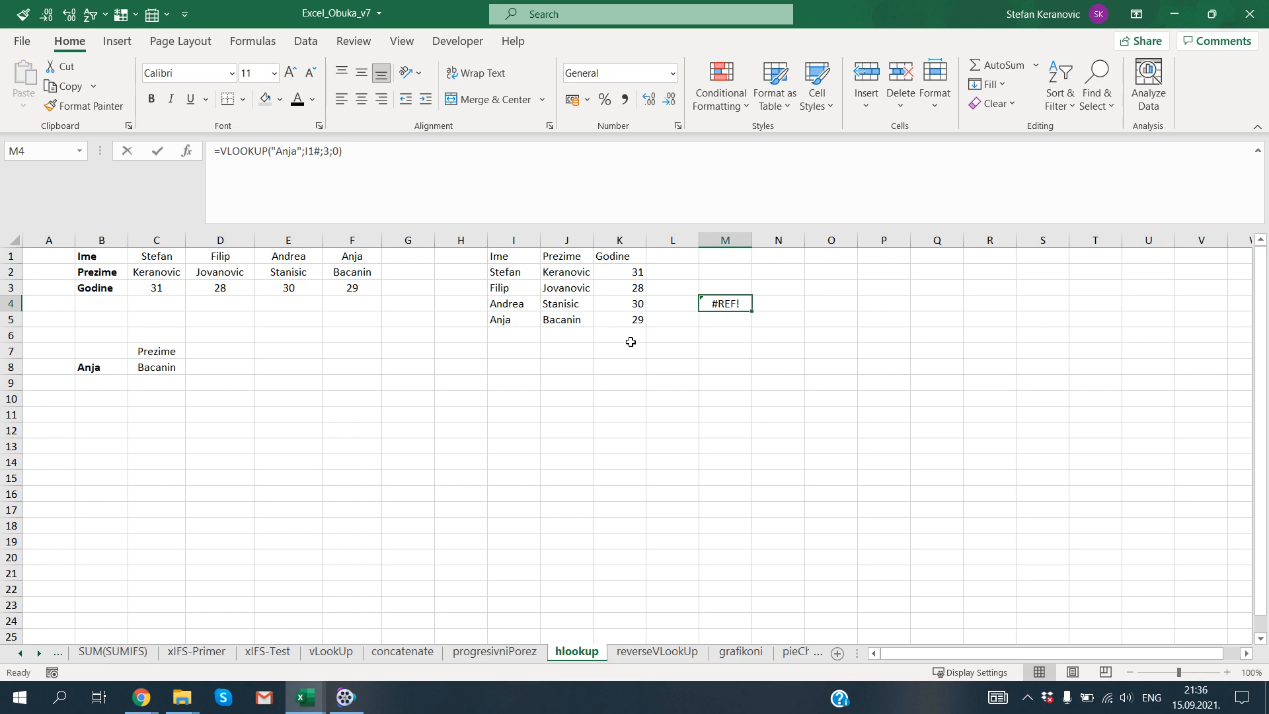
pyautogui.press('F2')
pyautogui.press('Left')
pyautogui.press('Left')
pyautogui.press('Left')
pyautogui.press('Left')
pyautogui.press('Left')
pyautogui.hotkey('shift', 'Left')
pyautogui.hotkey('shift', 'Left')
pyautogui.hotkey('shift', 'Left')
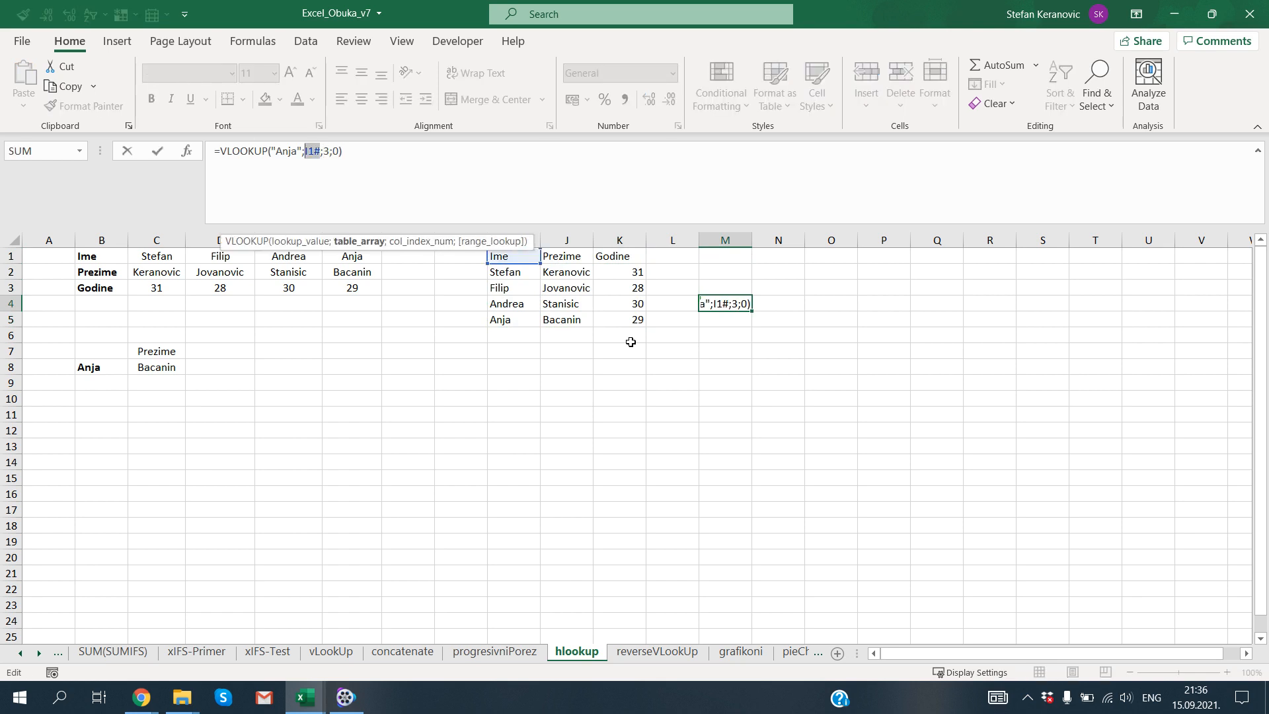
pyautogui.press('BackSpace')
# Set the table array of the VLOOKUP in M4 to the absolute range $I$1:$K$5 and complete the formula.
pyautogui.click(507, 241)
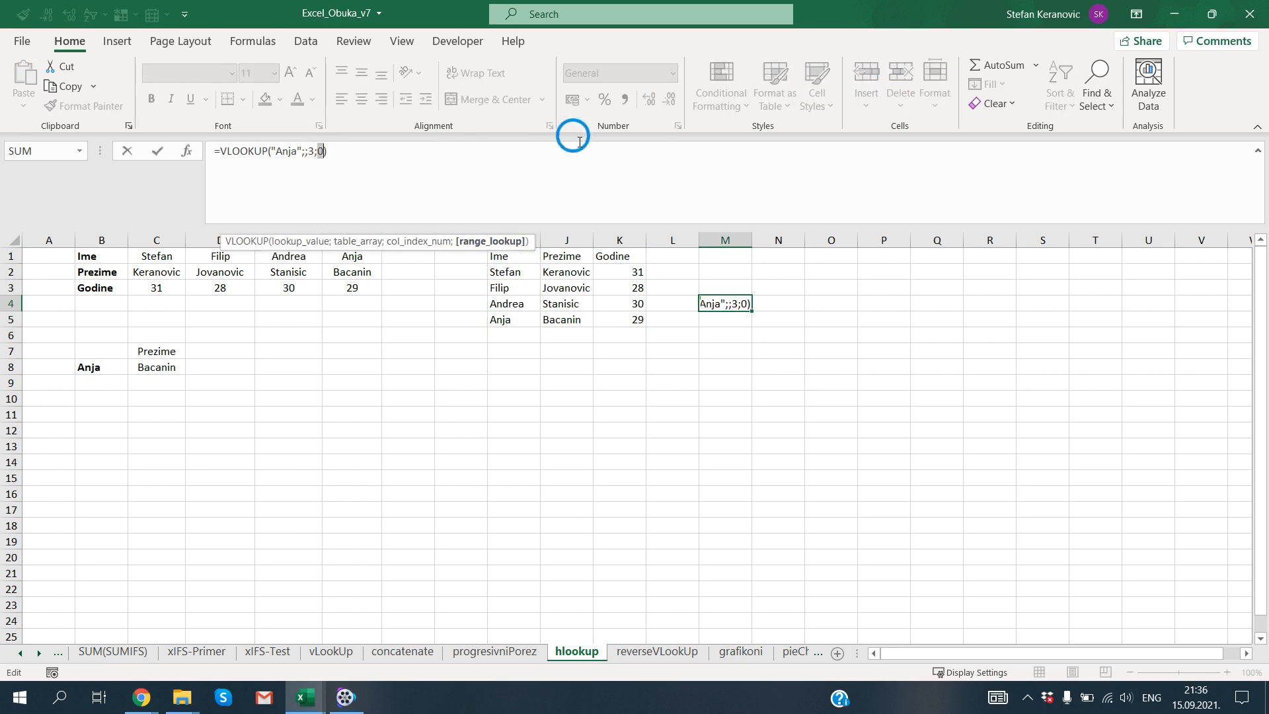
pyautogui.click(306, 151)
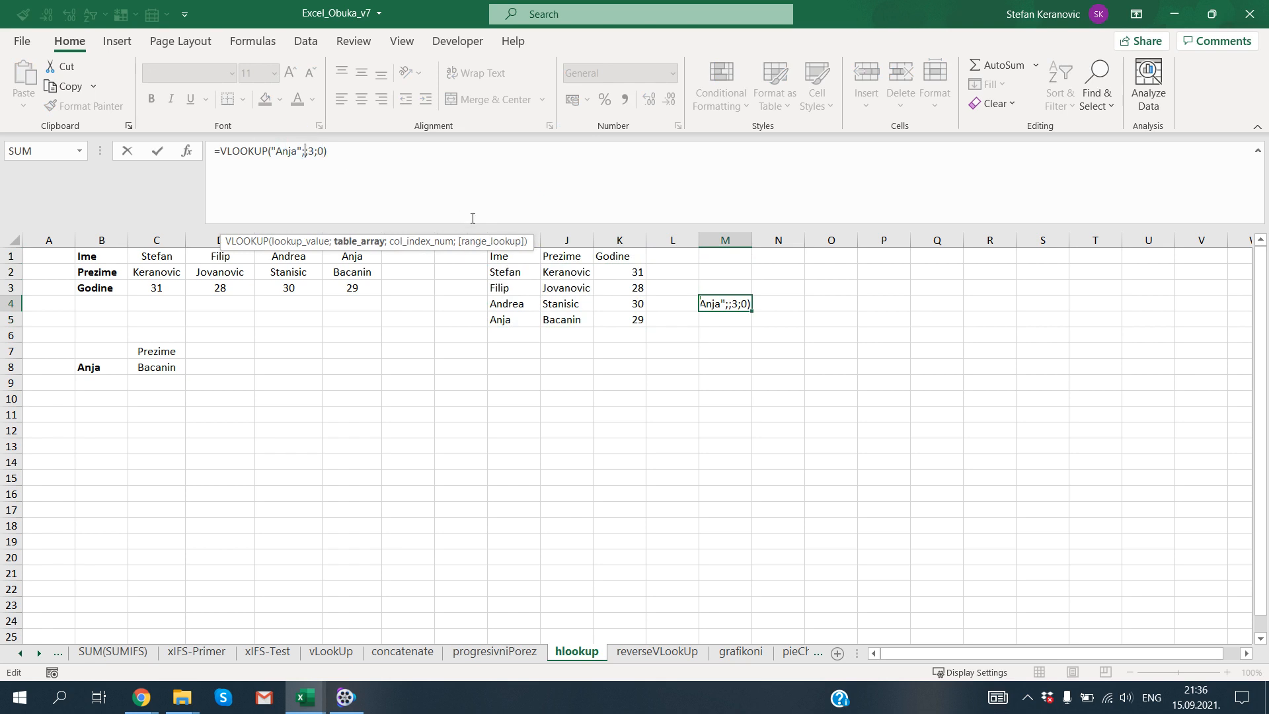
pyautogui.moveTo(532, 241); pyautogui.dragTo(546, 216)
pyautogui.moveTo(504, 256); pyautogui.dragTo(614, 321)
pyautogui.press('F4')
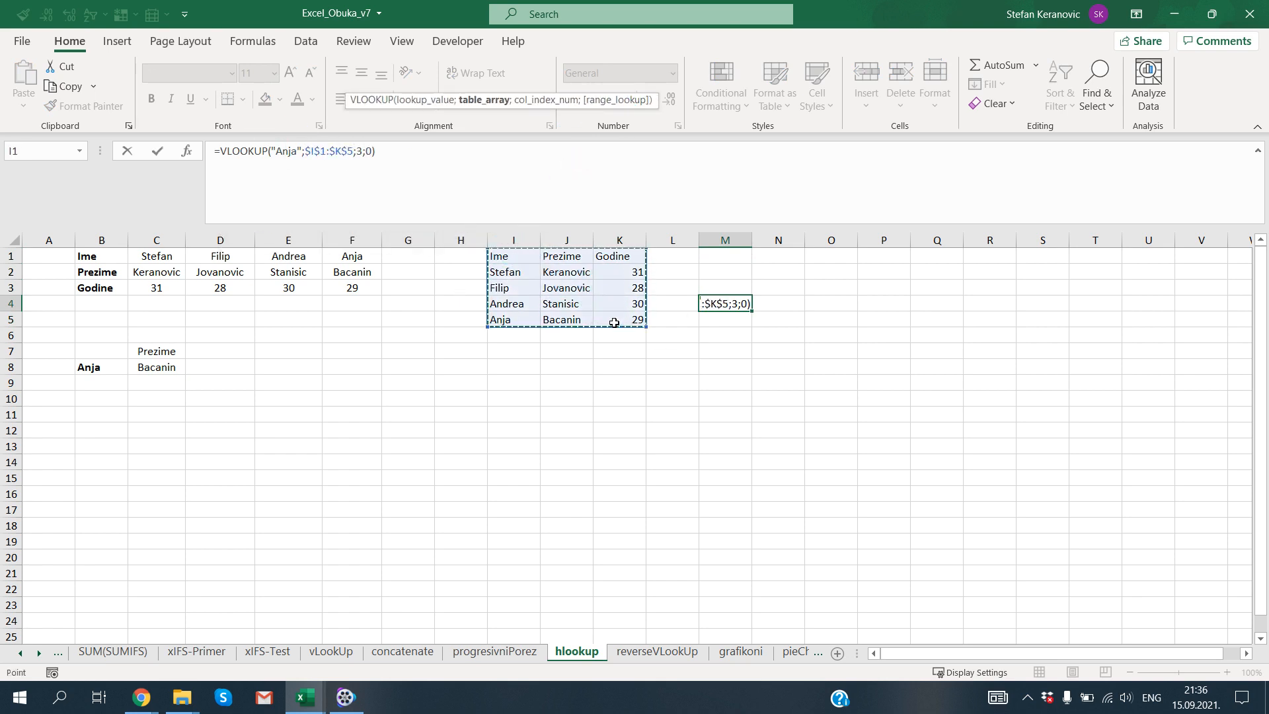
pyautogui.press('Return')
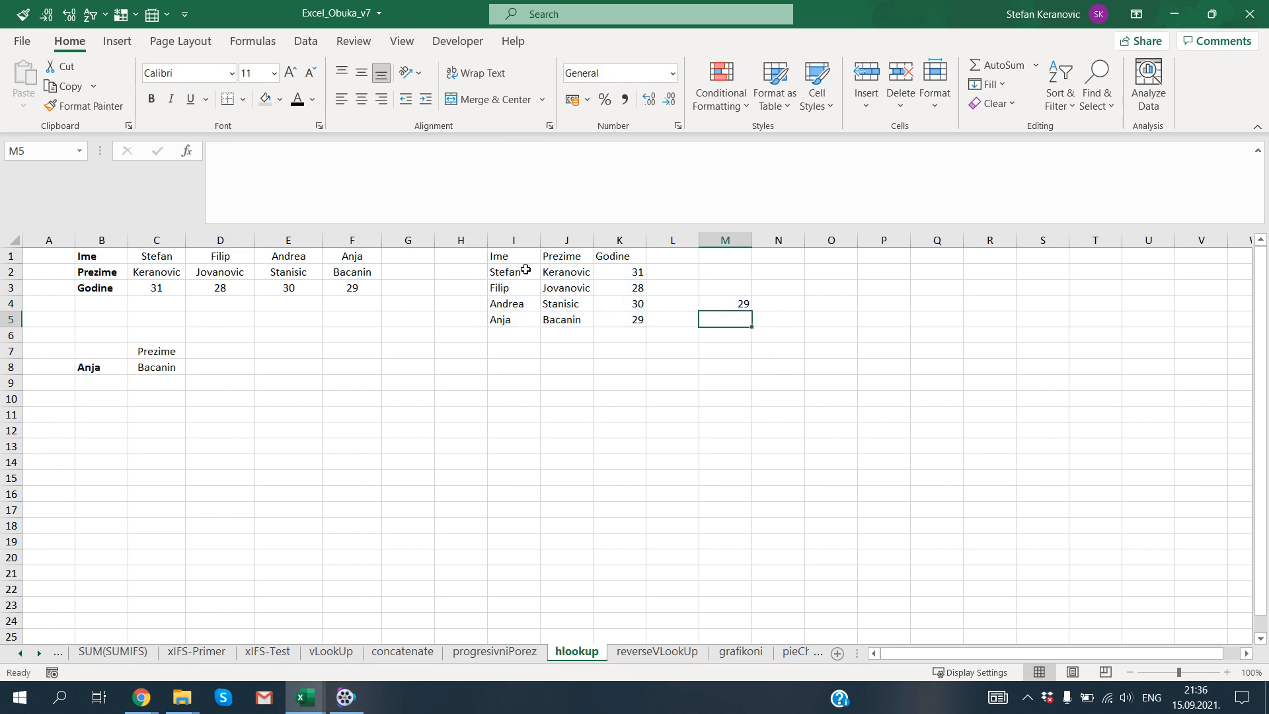
pyautogui.moveTo(513, 255); pyautogui.dragTo(621, 321)
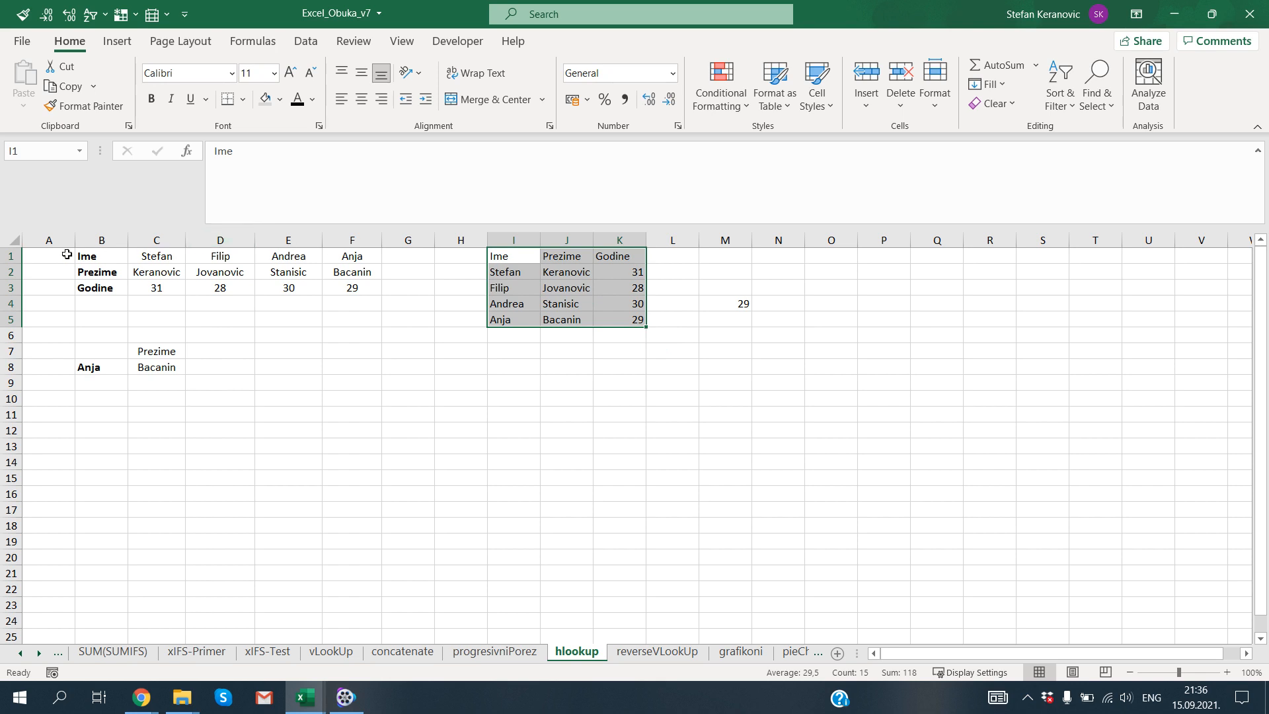
pyautogui.click(512, 257)
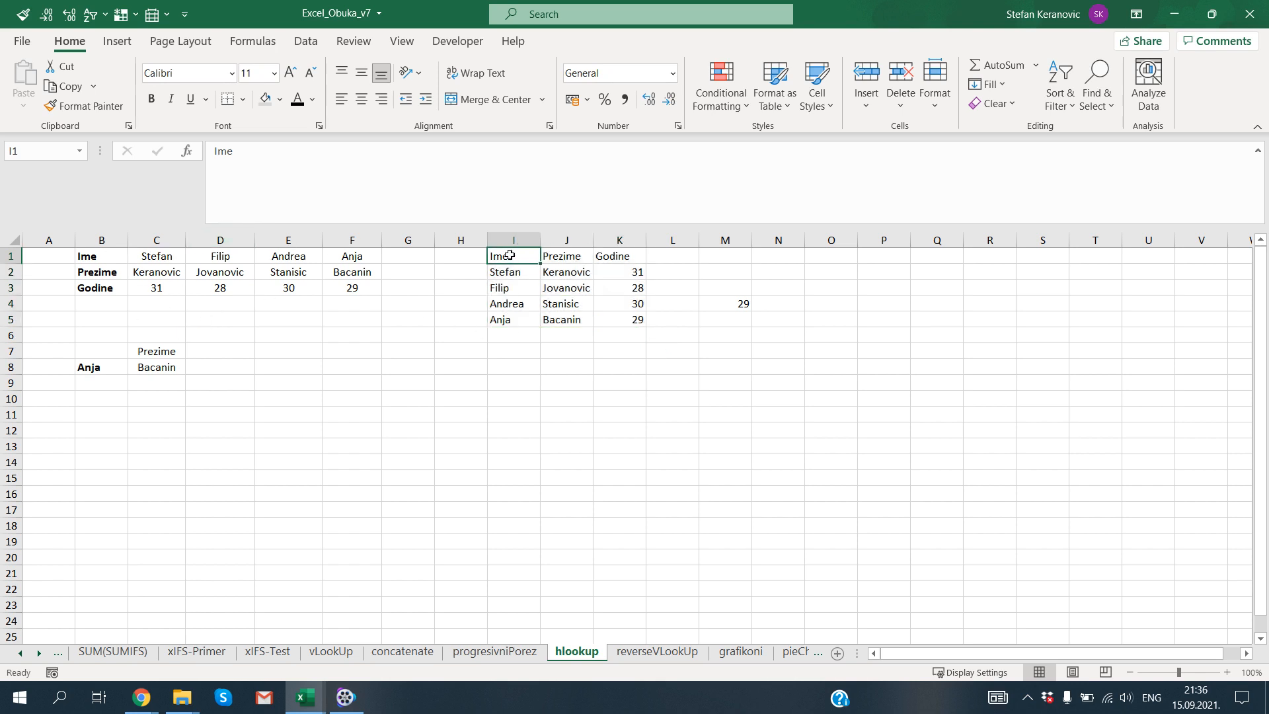
pyautogui.moveTo(532, 267); pyautogui.dragTo(604, 318)
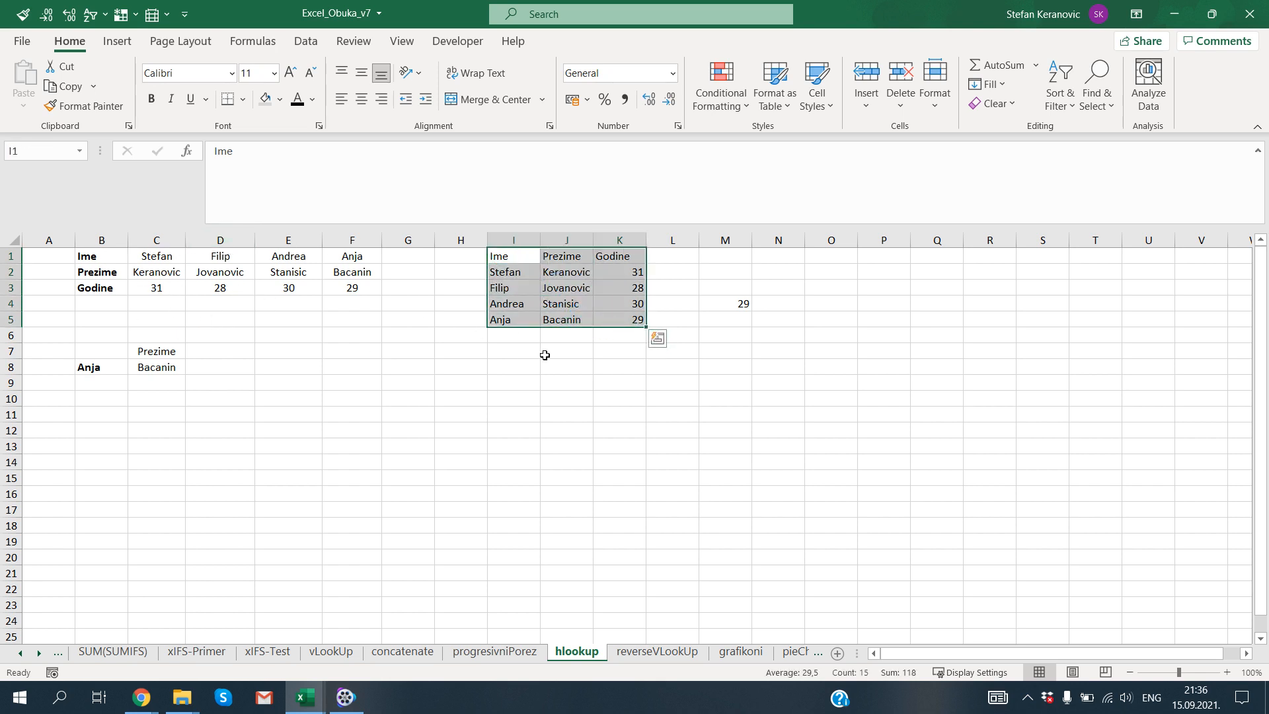
# Try to enter =TRANSPOSE(B1:F3) in I1 over the existing static table.
pyautogui.click(523, 260)
pyautogui.write('=tran')
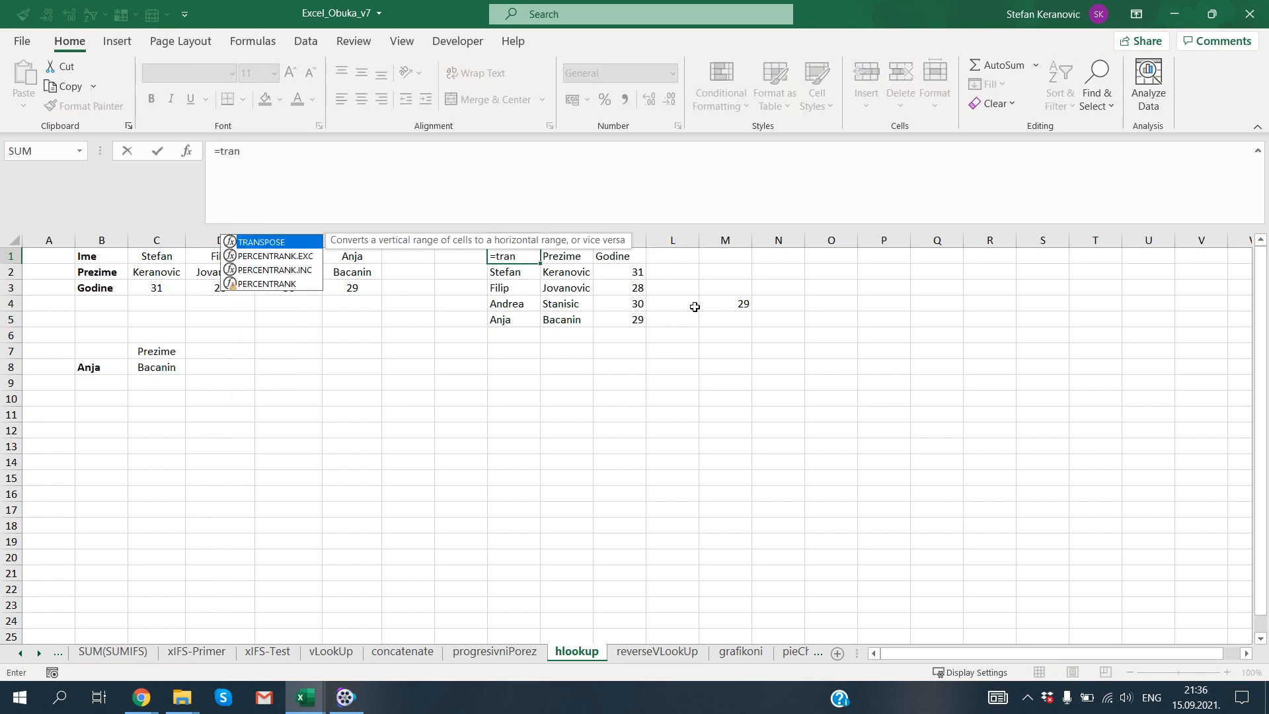
pyautogui.press('Tab')
pyautogui.press('Left')
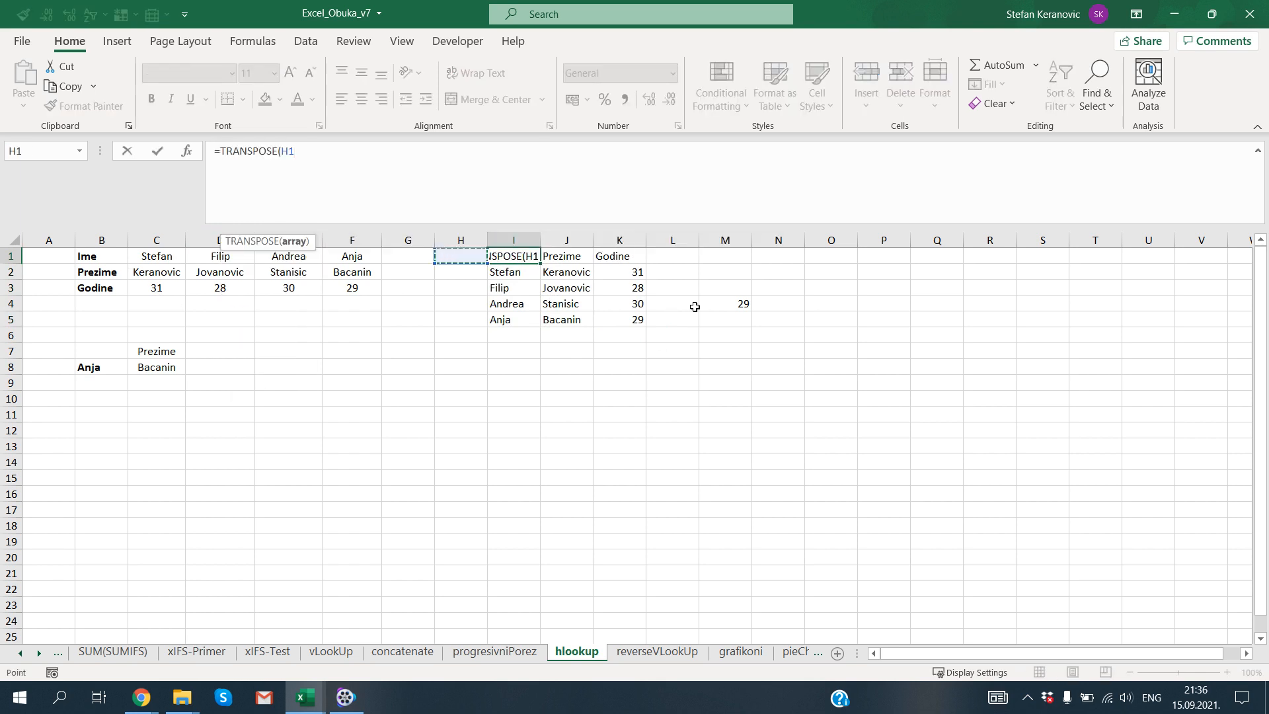
pyautogui.hotkey('ctrl', 'Left')
pyautogui.hotkey('ctrl', 'Left')
pyautogui.hotkey('ctrl', 'shift', 'Right')
pyautogui.hotkey('shift', 'Down')
pyautogui.hotkey('shift', 'Down')
pyautogui.press('Return')
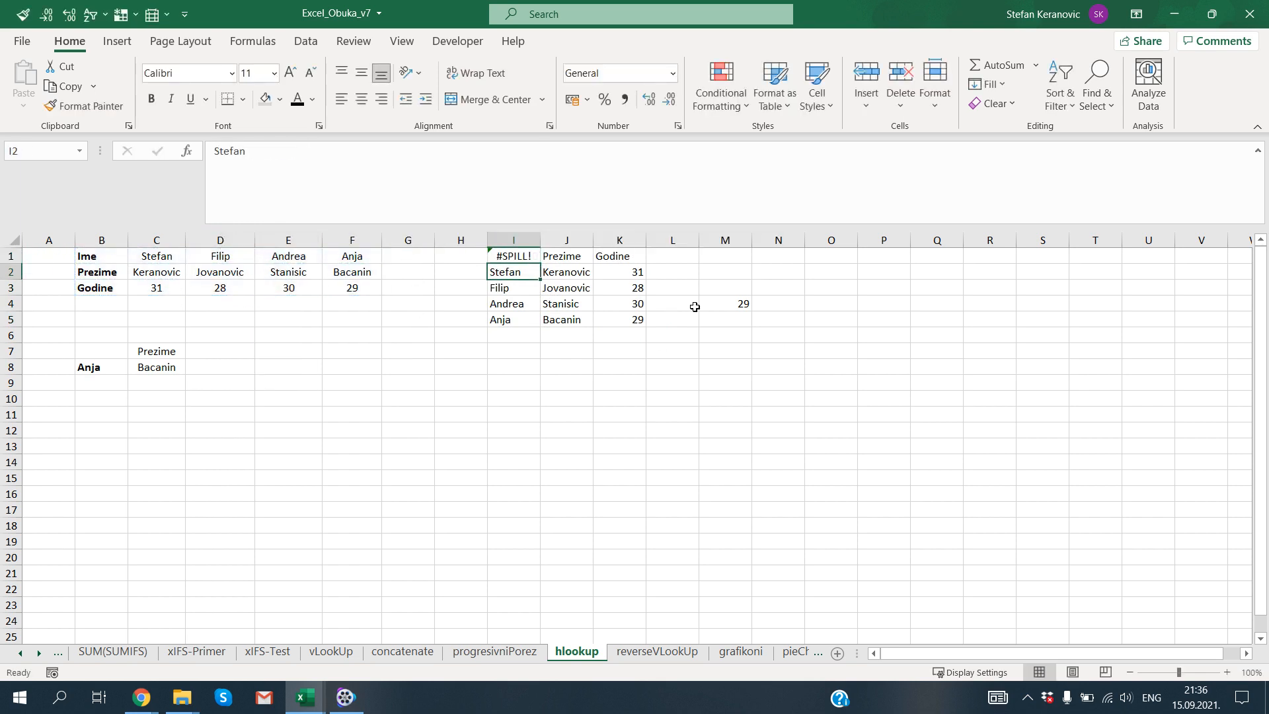
# Examine the source range and spill area of the TRANSPOSE formula in I1.
pyautogui.press('Up')
pyautogui.press('F2')
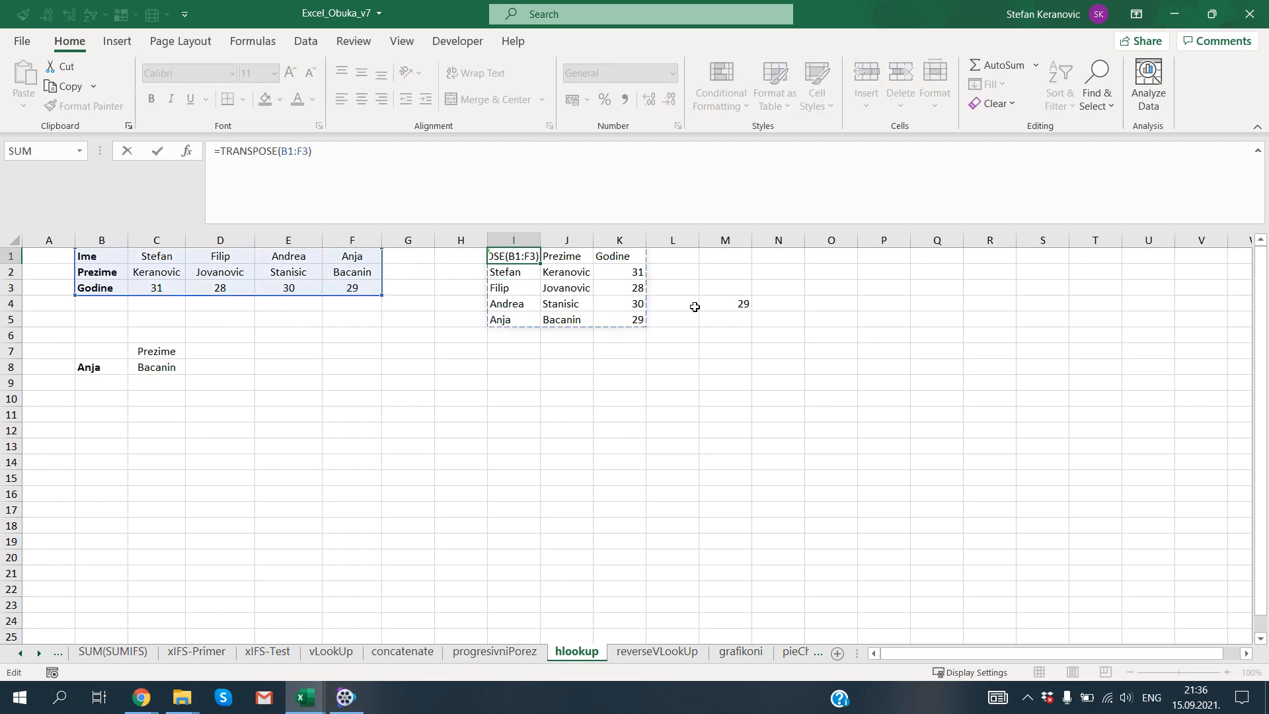
pyautogui.press('Escape')
# Clear the contents of the range I1:K5.
pyautogui.hotkey('ctrl', 'shift', 'Right')
pyautogui.hotkey('ctrl', 'shift', 'Down')
pyautogui.press('Delete')
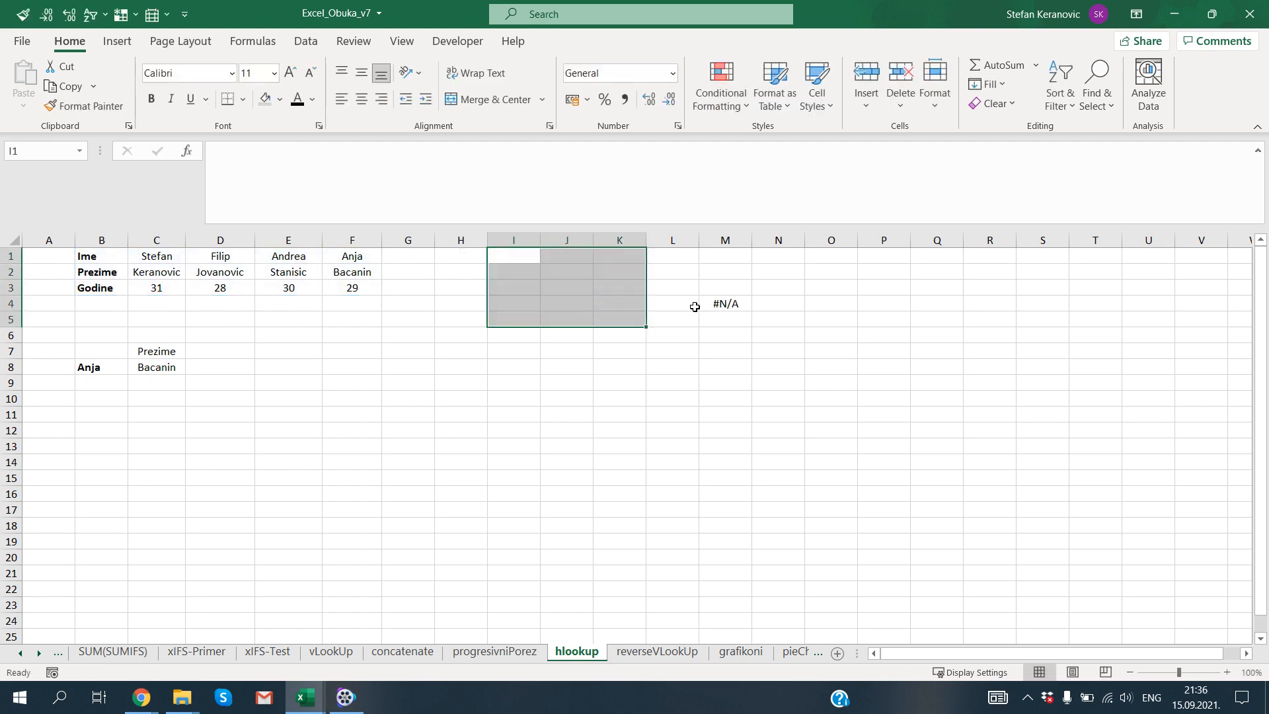
# Delete the VLOOKUP formula from M4.
pyautogui.press('Up')
pyautogui.press('Down')
pyautogui.press('Down')
pyautogui.press('Down')
pyautogui.hotkey('ctrl', 'Right')
pyautogui.press('Delete')
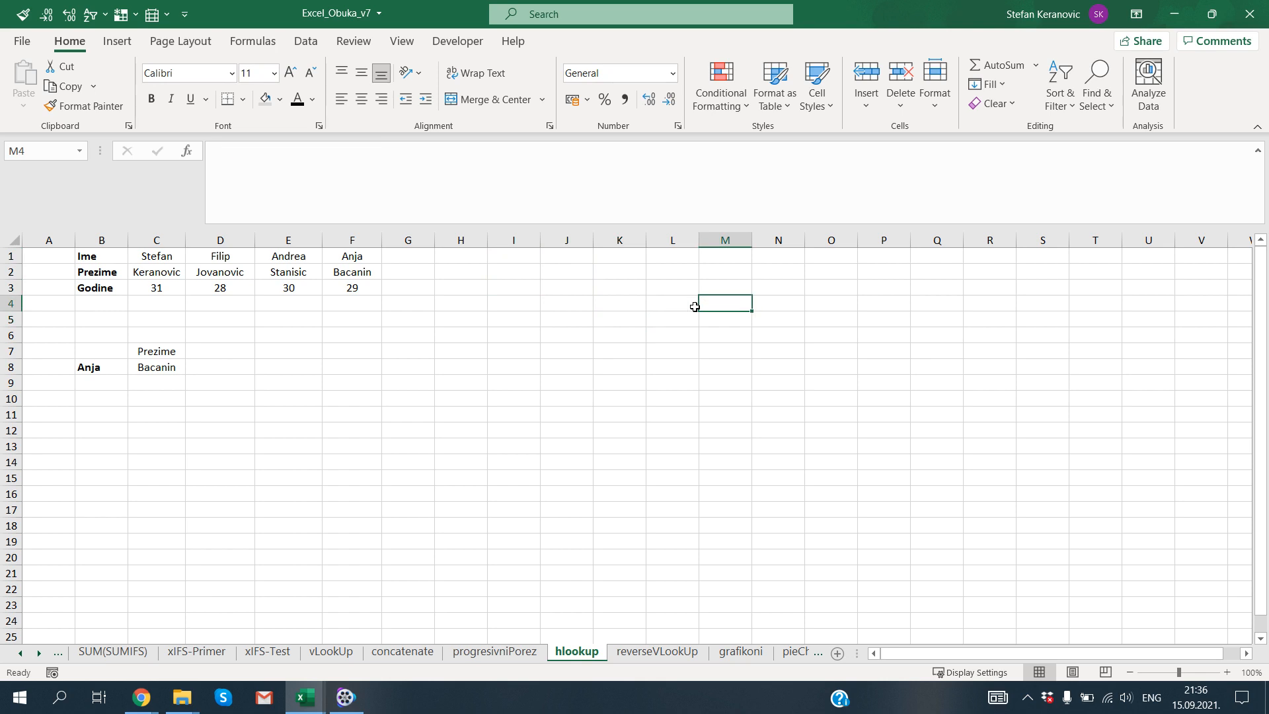
# Return the cell selection to I1.
pyautogui.press('Left')
pyautogui.press('Left')
pyautogui.press('Left')
pyautogui.press('Left')
pyautogui.press('Left')
pyautogui.press('Up')
pyautogui.press('Up')
pyautogui.press('Up')
pyautogui.press('Right')
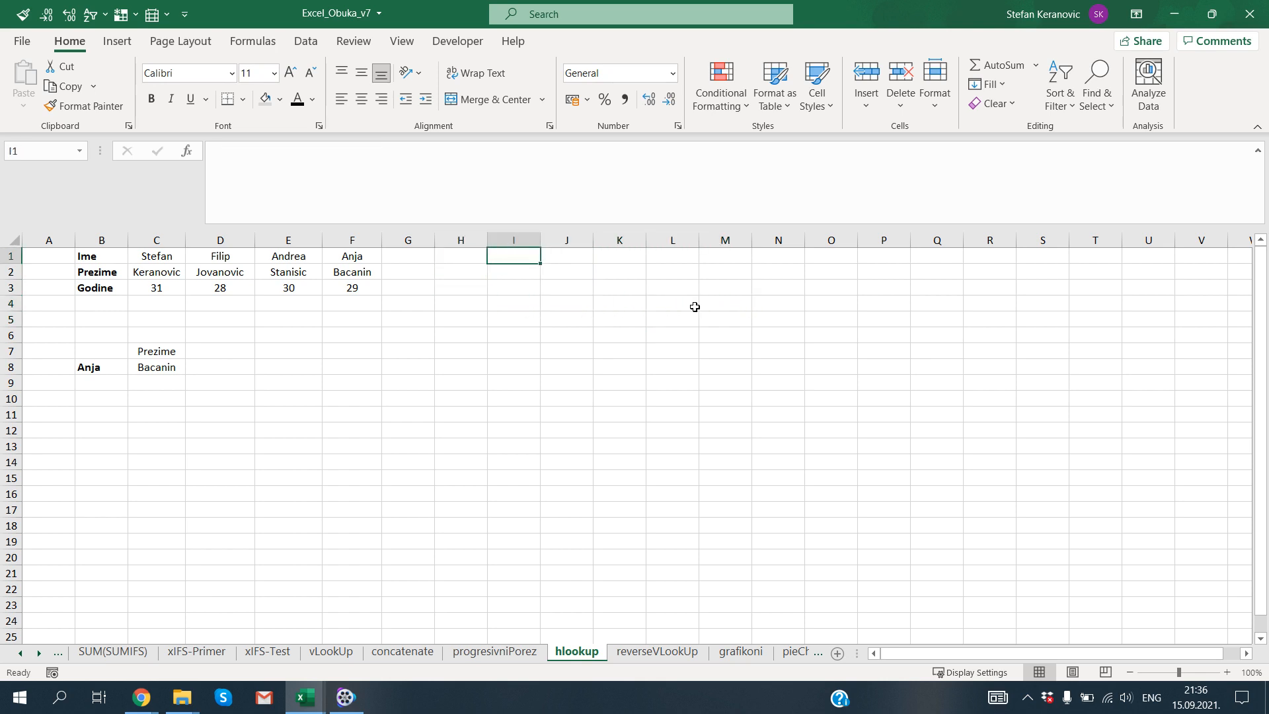
# Enter a TRANSPOSE formula in I1 that converts the range B1:F3 to a vertical layout.
pyautogui.write('=tr')
pyautogui.press('Tab')
pyautogui.press('Left')
pyautogui.press('Left')
pyautogui.press('Left')
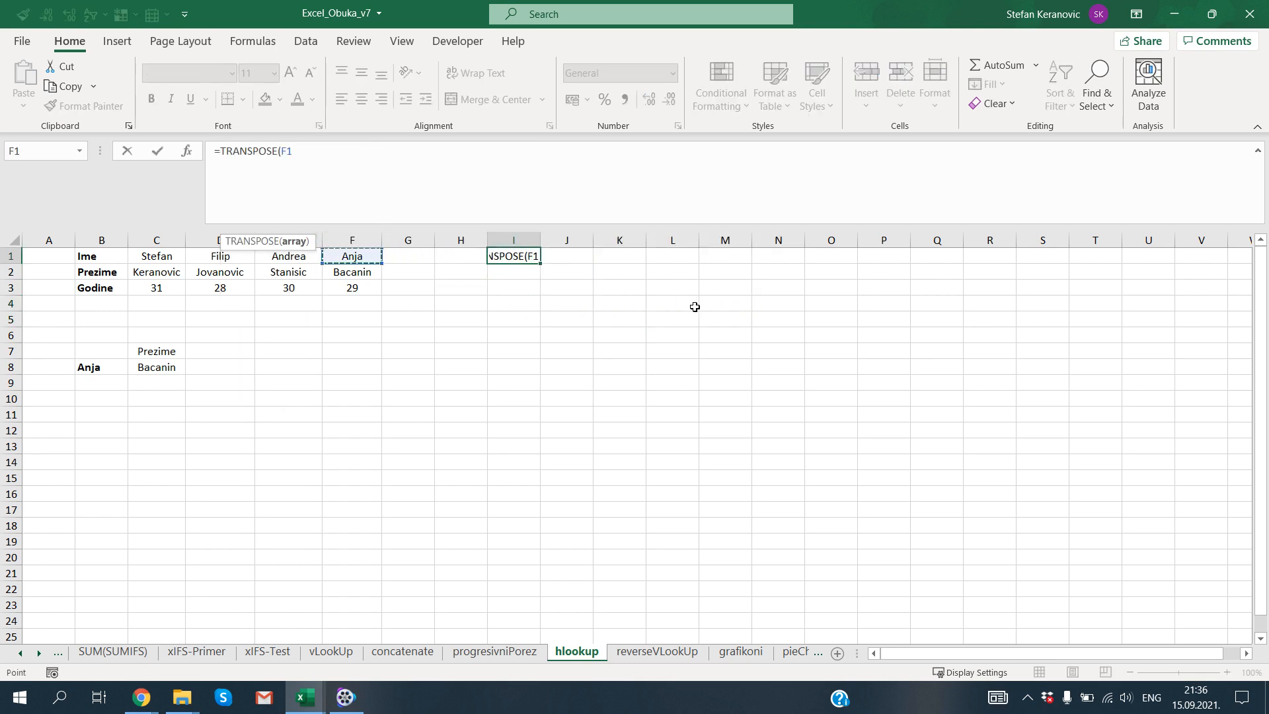
pyautogui.hotkey('shift', 'Left')
pyautogui.hotkey('shift', 'Left')
pyautogui.hotkey('shift', 'Left')
pyautogui.hotkey('shift', 'Left')
pyautogui.hotkey('shift', 'Down')
pyautogui.hotkey('shift', 'Down')
pyautogui.press('Return')
# Set the age in F3 to 31 and select the corresponding cell K5 in the transposed table.
pyautogui.press('Up')
pyautogui.press('Left')
pyautogui.press('Left')
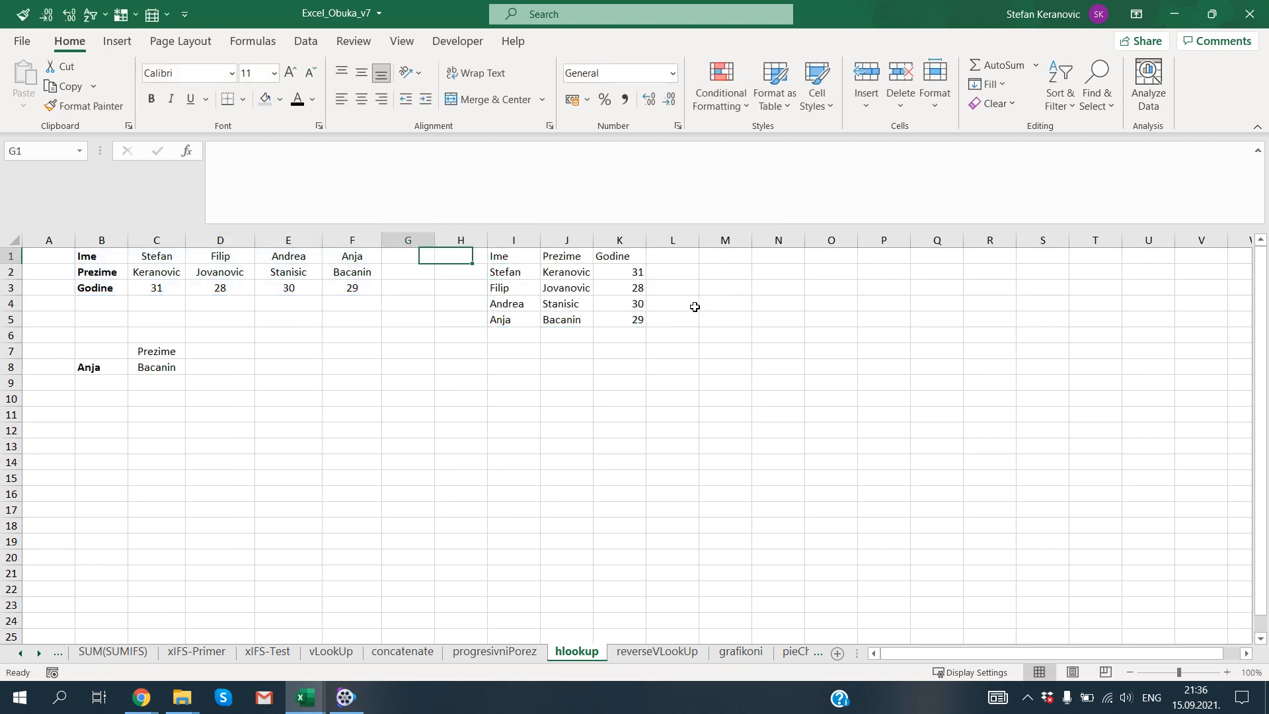
pyautogui.press('Left')
pyautogui.press('Left')
pyautogui.press('Down')
pyautogui.press('Right')
pyautogui.press('Down')
pyautogui.write('31')
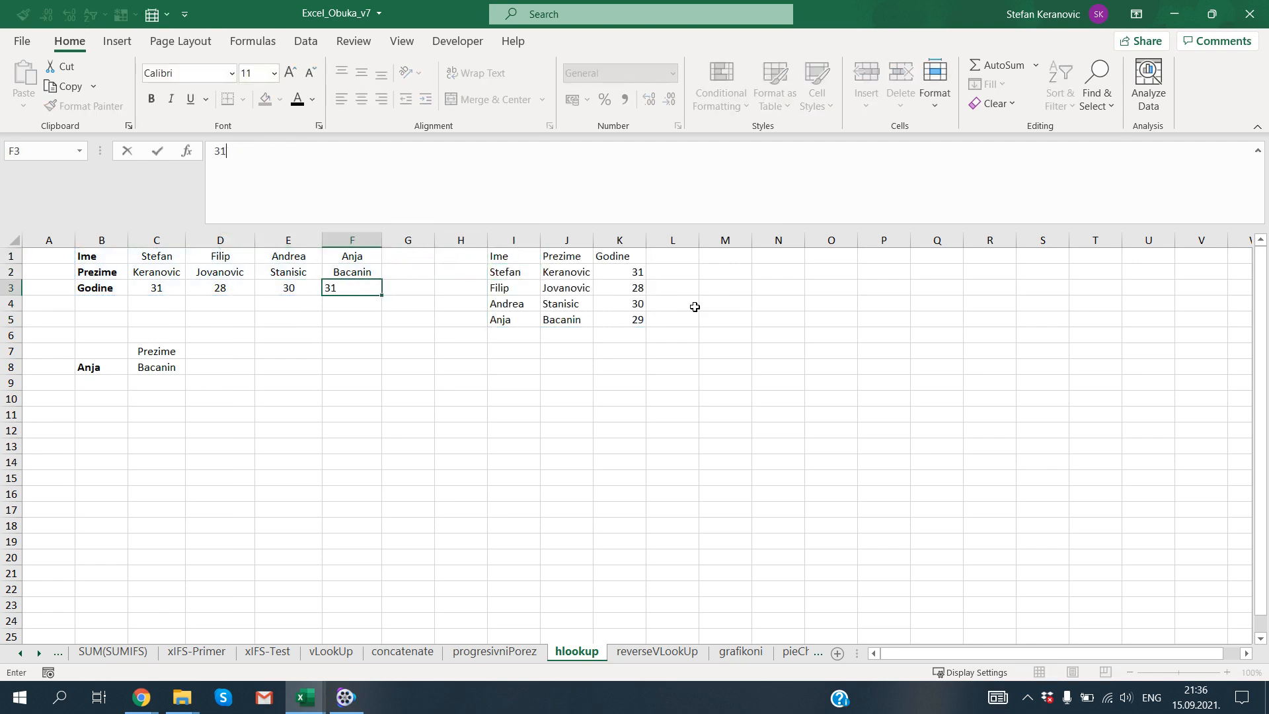
pyautogui.press('Return')
pyautogui.click(628, 322)
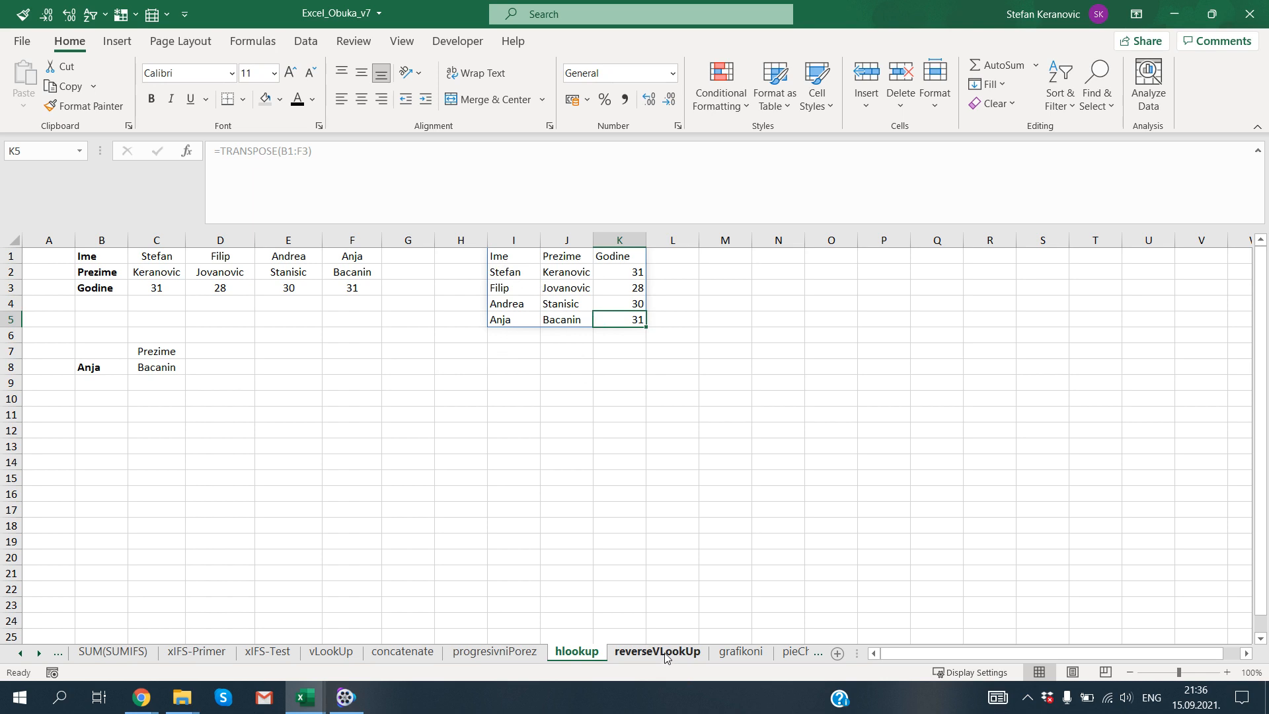
# Clear all contents and formatting from the transposed table range I1:K6.
pyautogui.click(558, 352)
pyautogui.moveTo(500, 256); pyautogui.dragTo(627, 330)
pyautogui.press('alt')
pyautogui.press('h')
pyautogui.press('e')
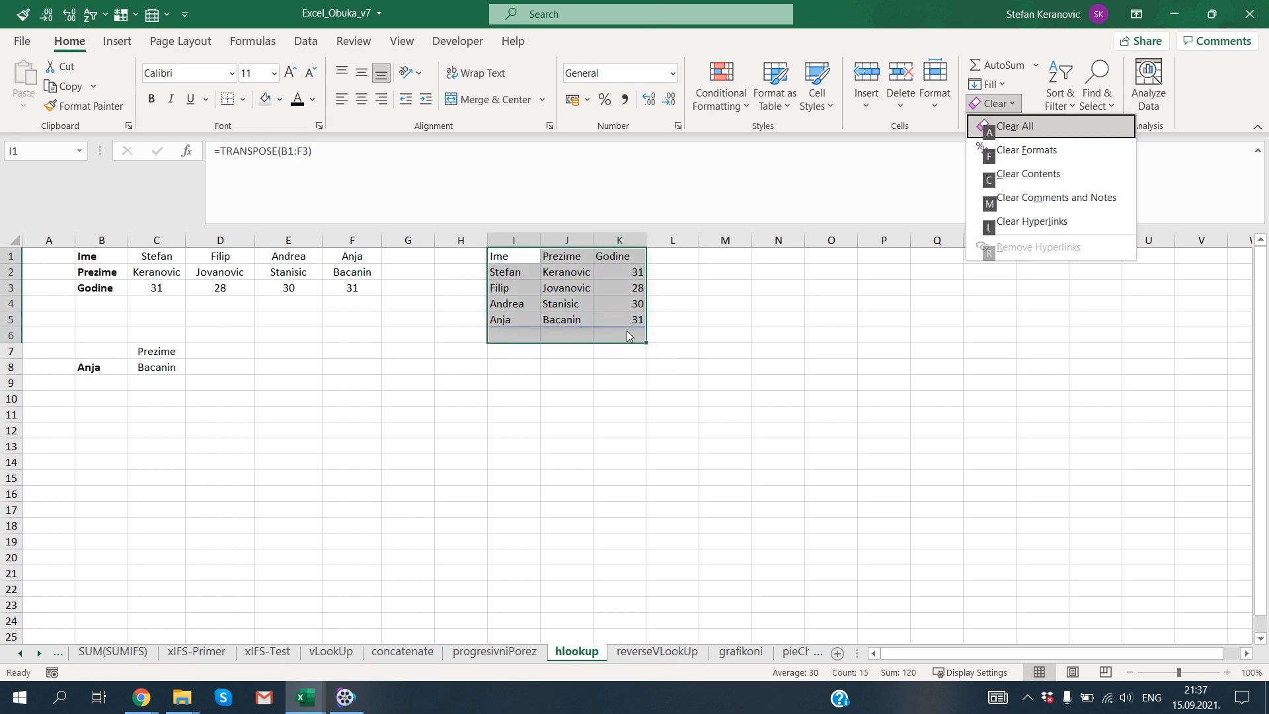
pyautogui.press('a')
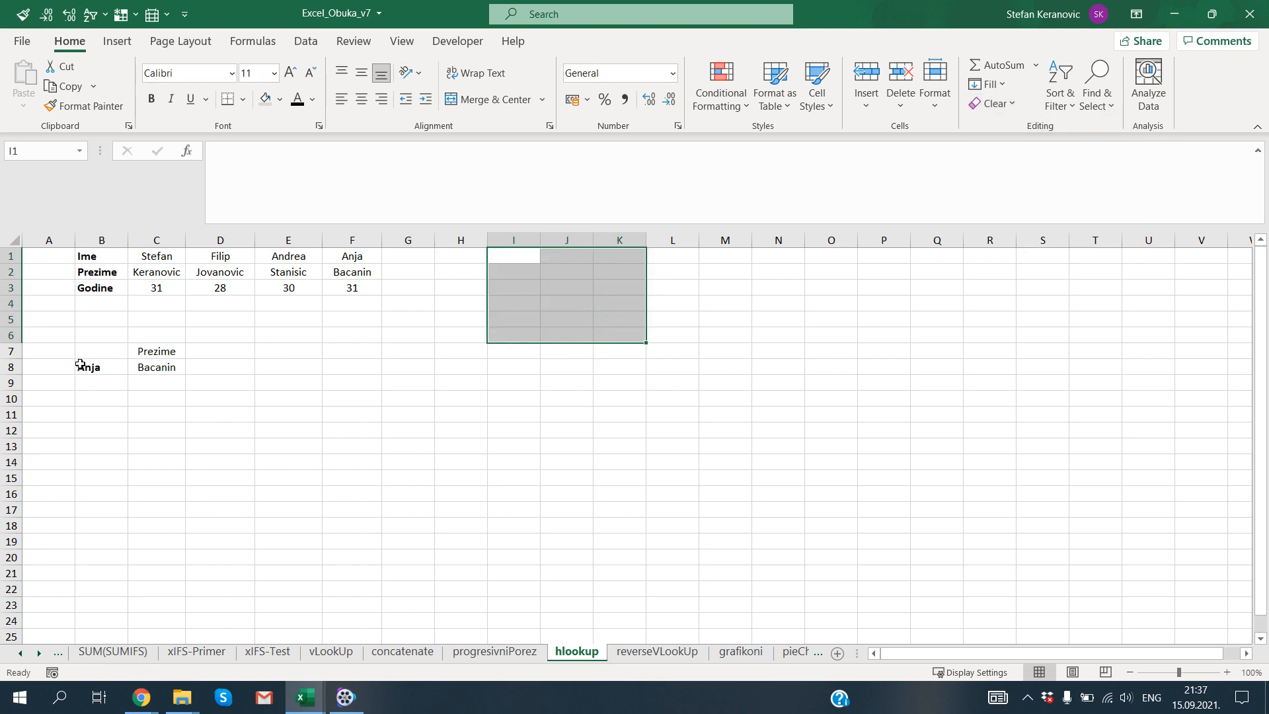
# Clear all contents and formatting from the range B6:D10 and return the selection to A1.
pyautogui.moveTo(83, 338); pyautogui.dragTo(238, 419)
pyautogui.press('alt')
pyautogui.press('h')
pyautogui.press('e')
pyautogui.press('a')
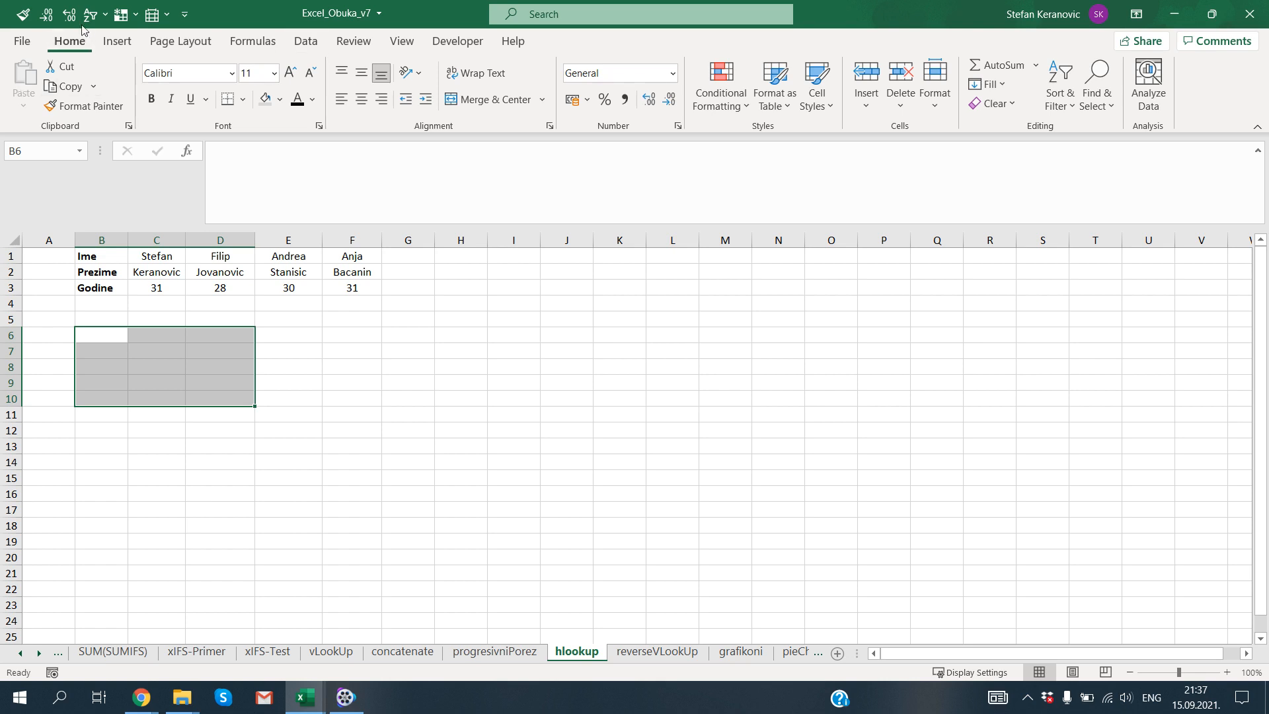
pyautogui.click(1010, 105)
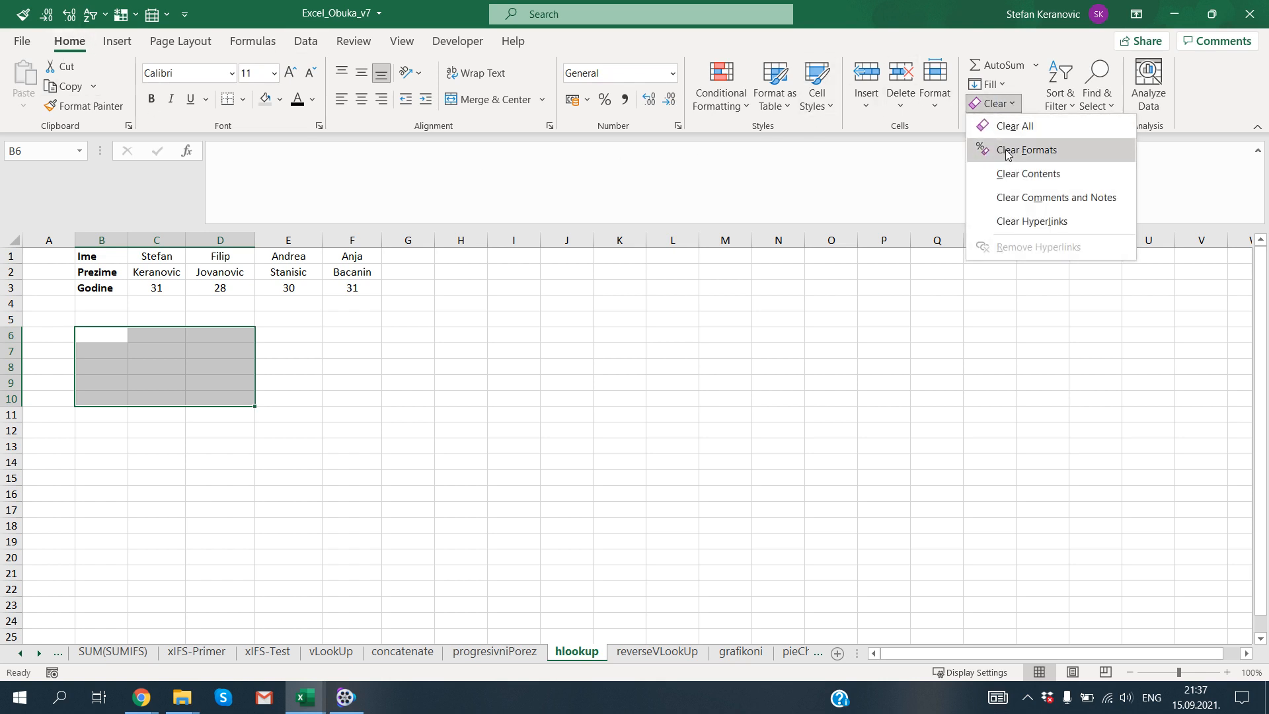
pyautogui.click(1004, 134)
pyautogui.click(71, 256)
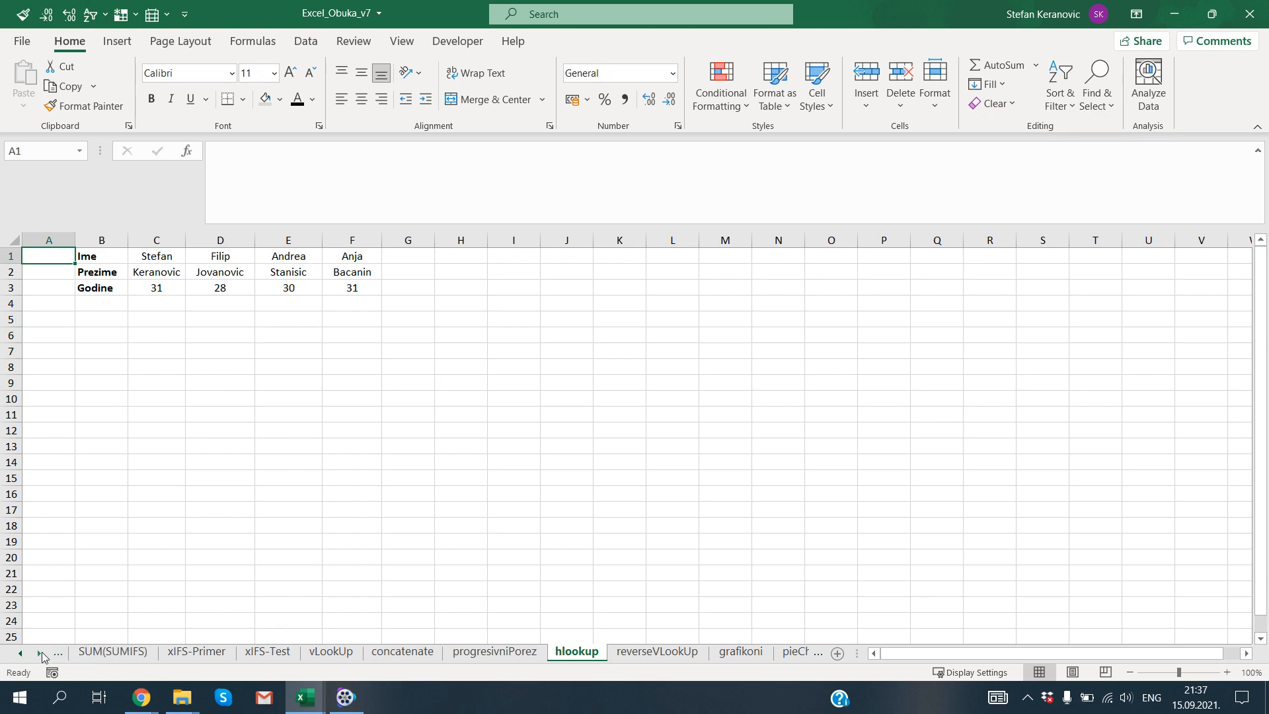
# Open the reverseVLookUp sheet and review its Ime and Prezime columns.
pyautogui.click(40, 653)
pyautogui.click(40, 654)
pyautogui.click(40, 654)
pyautogui.click(39, 654)
pyautogui.click(39, 654)
pyautogui.click(269, 654)
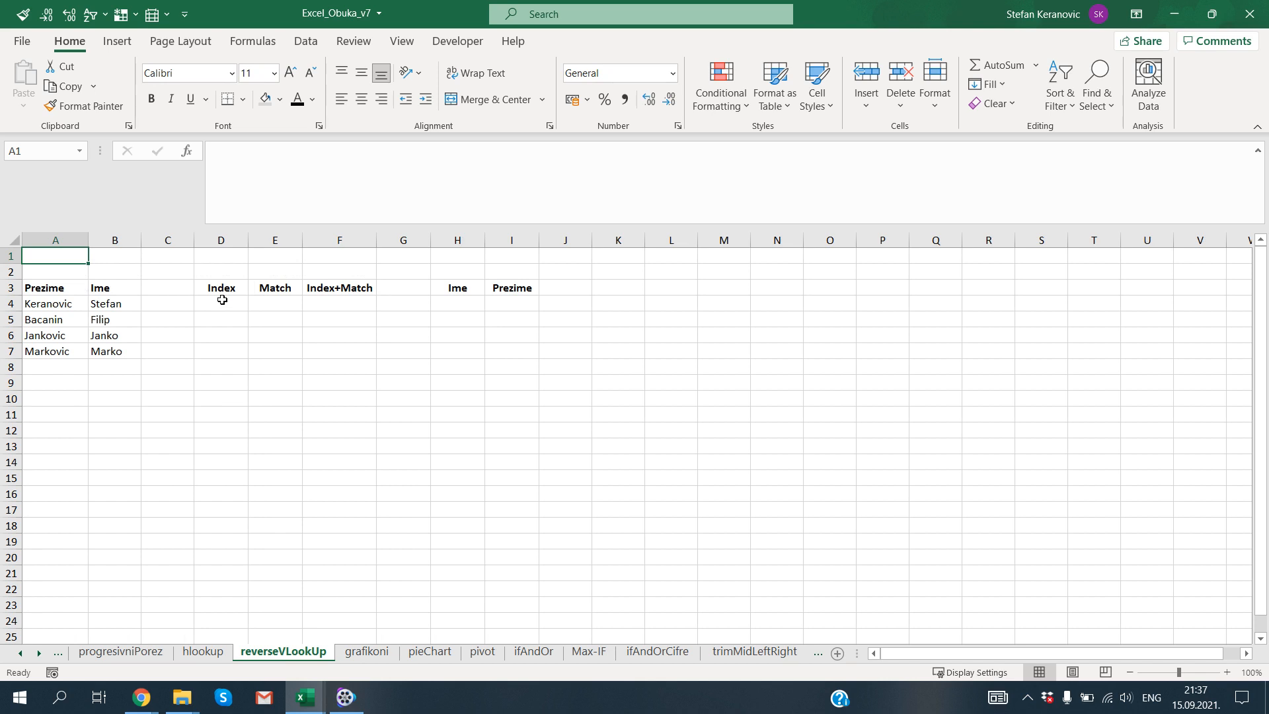
pyautogui.moveTo(109, 291); pyautogui.dragTo(105, 365)
pyautogui.moveTo(45, 288); pyautogui.dragTo(47, 365)
pyautogui.moveTo(54, 279)
pyautogui.mouseDown()
pyautogui.moveTo(163, 298)
pyautogui.moveTo(54, 289)
pyautogui.mouseUp()
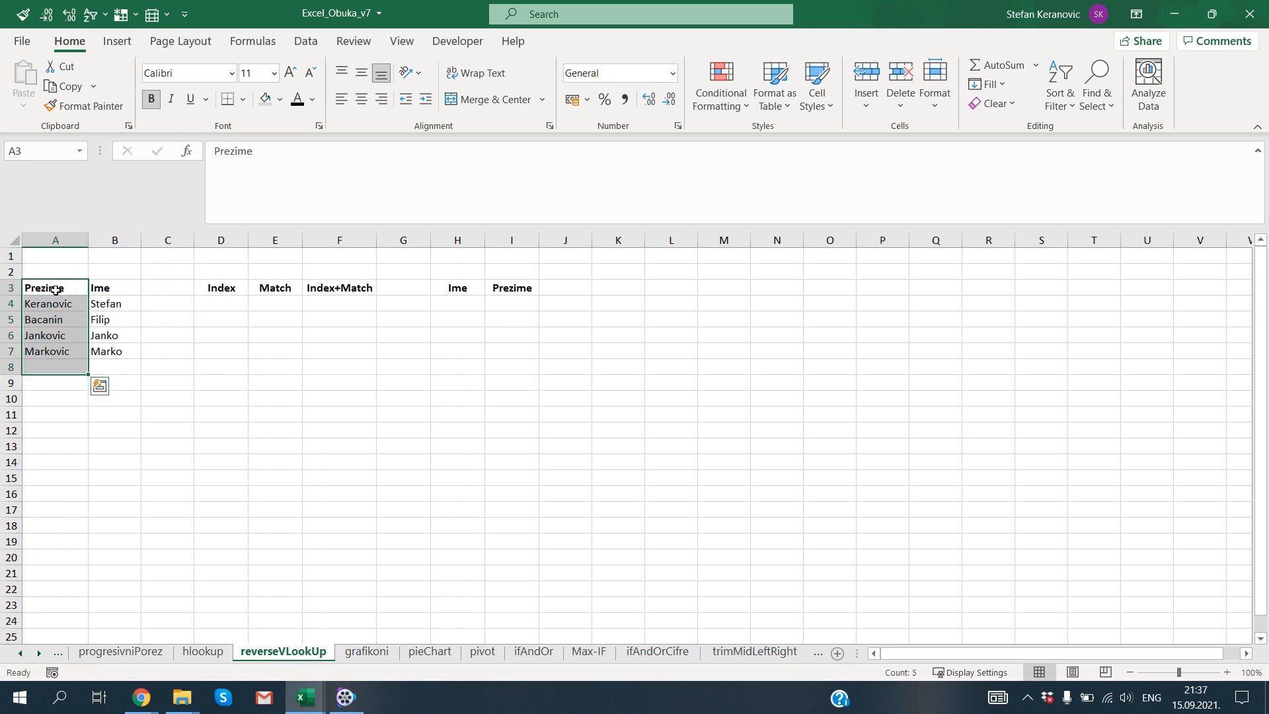
# Enter the formula =INDEX(A3:A7;2) in D4 under the Index heading.
pyautogui.click(212, 304)
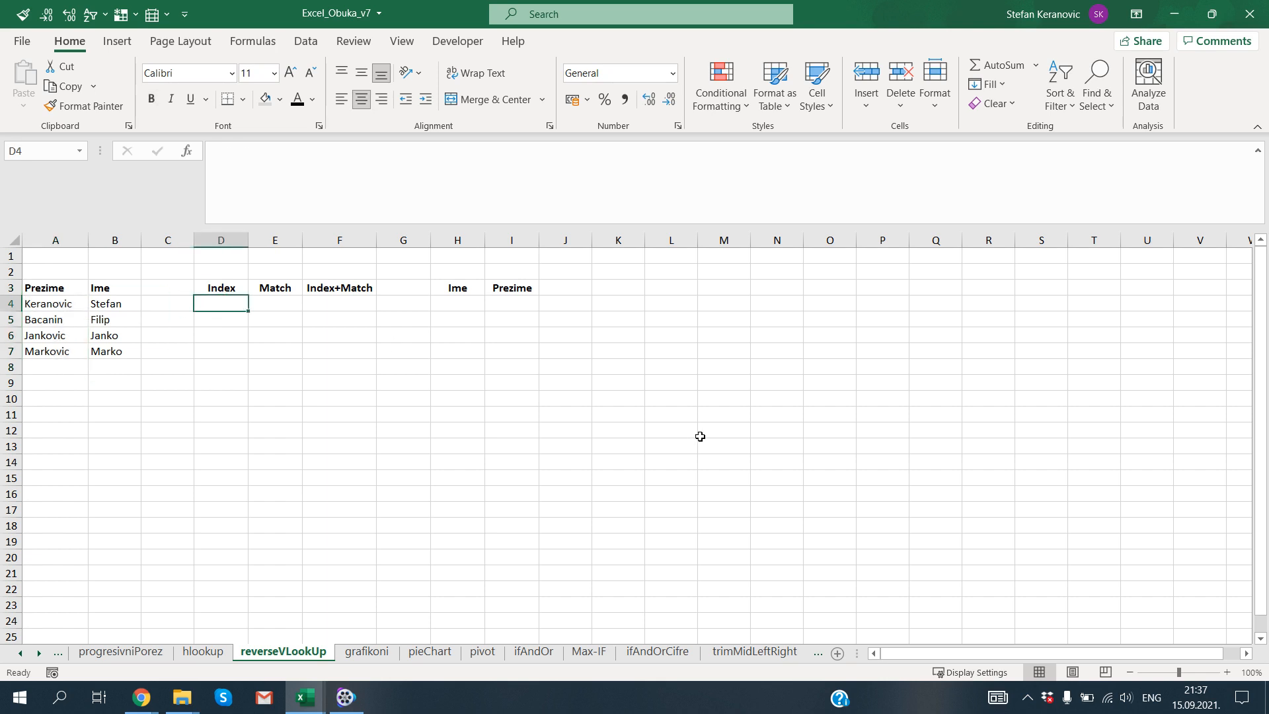
pyautogui.write('=inde')
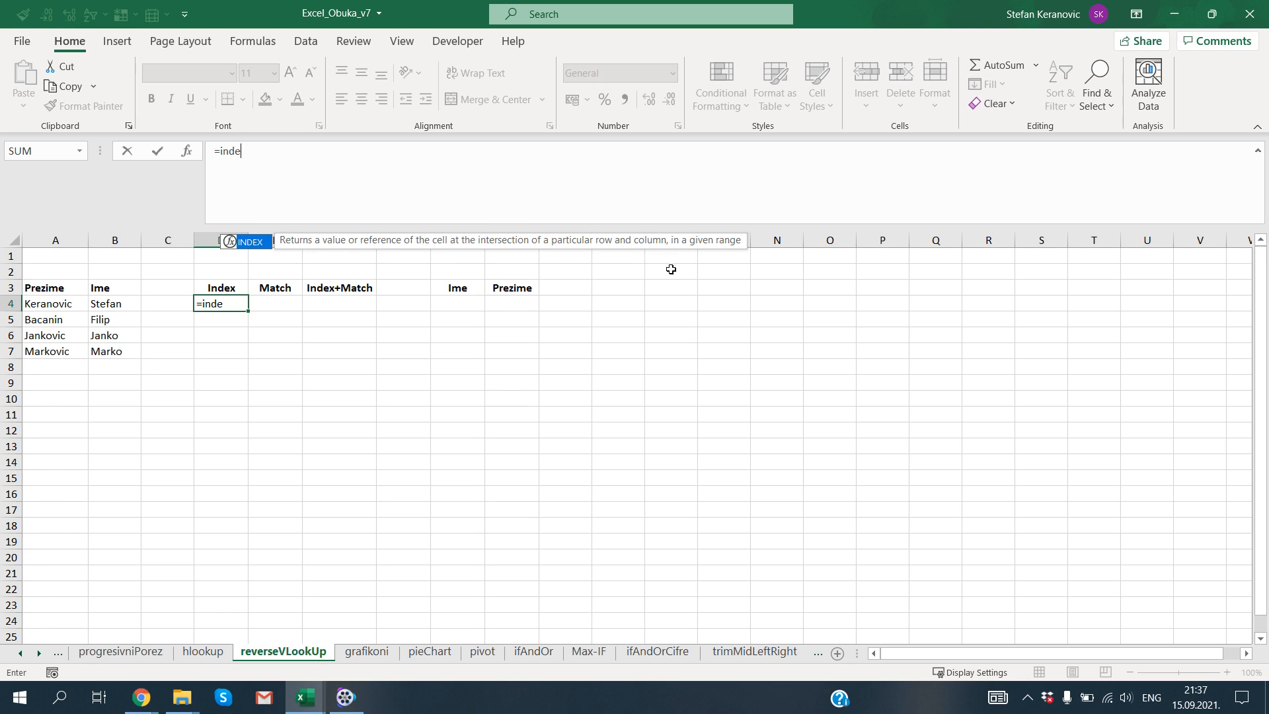
pyautogui.press('Tab')
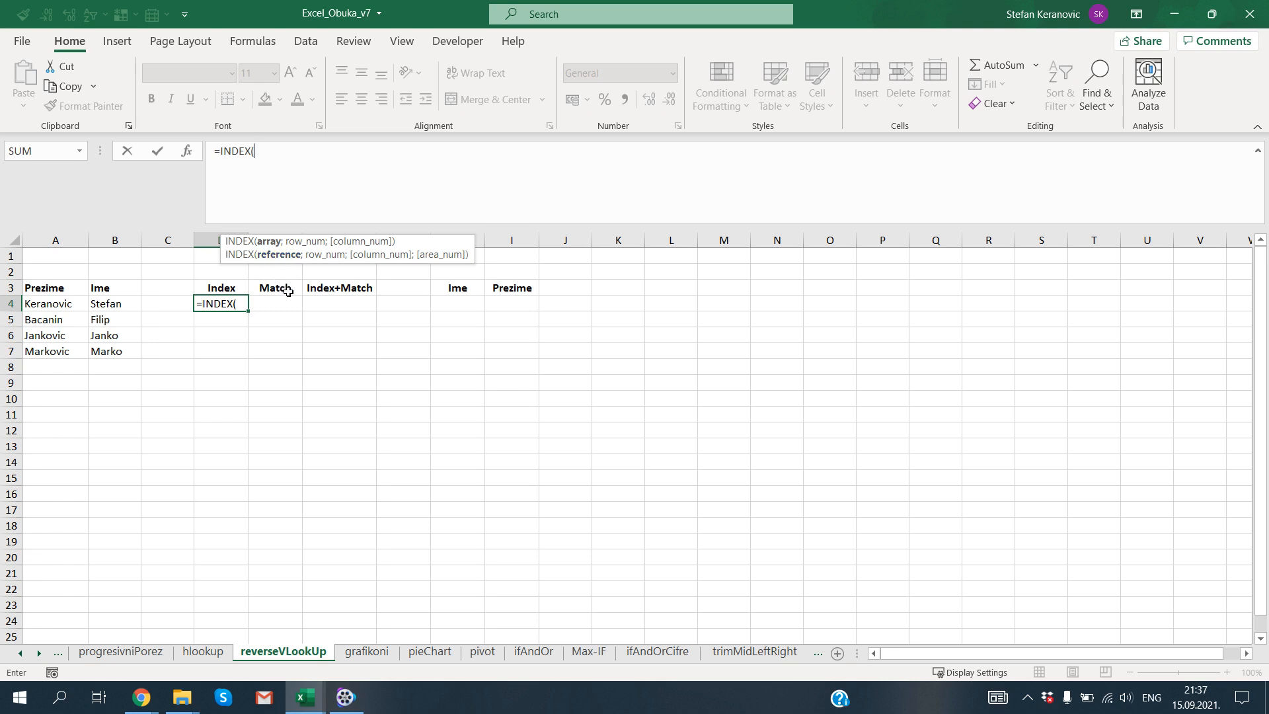
pyautogui.click(54, 289)
pyautogui.moveTo(53, 288); pyautogui.dragTo(55, 351)
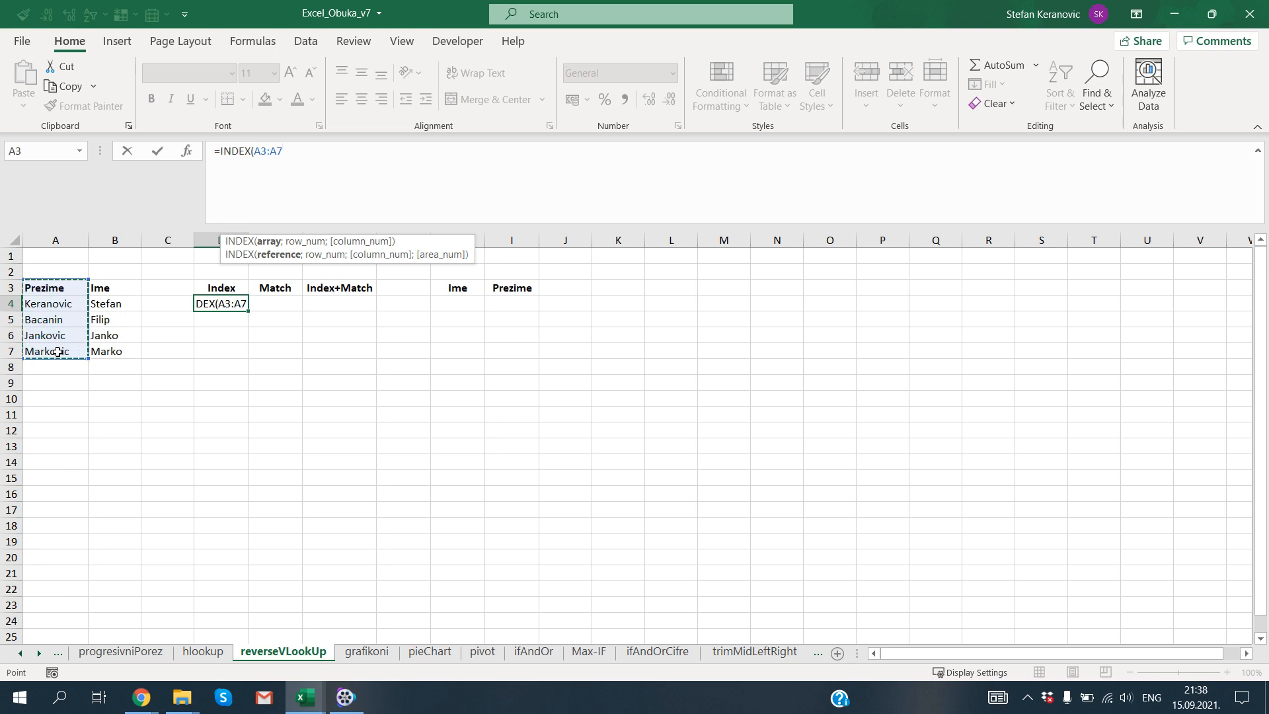
pyautogui.write(';')
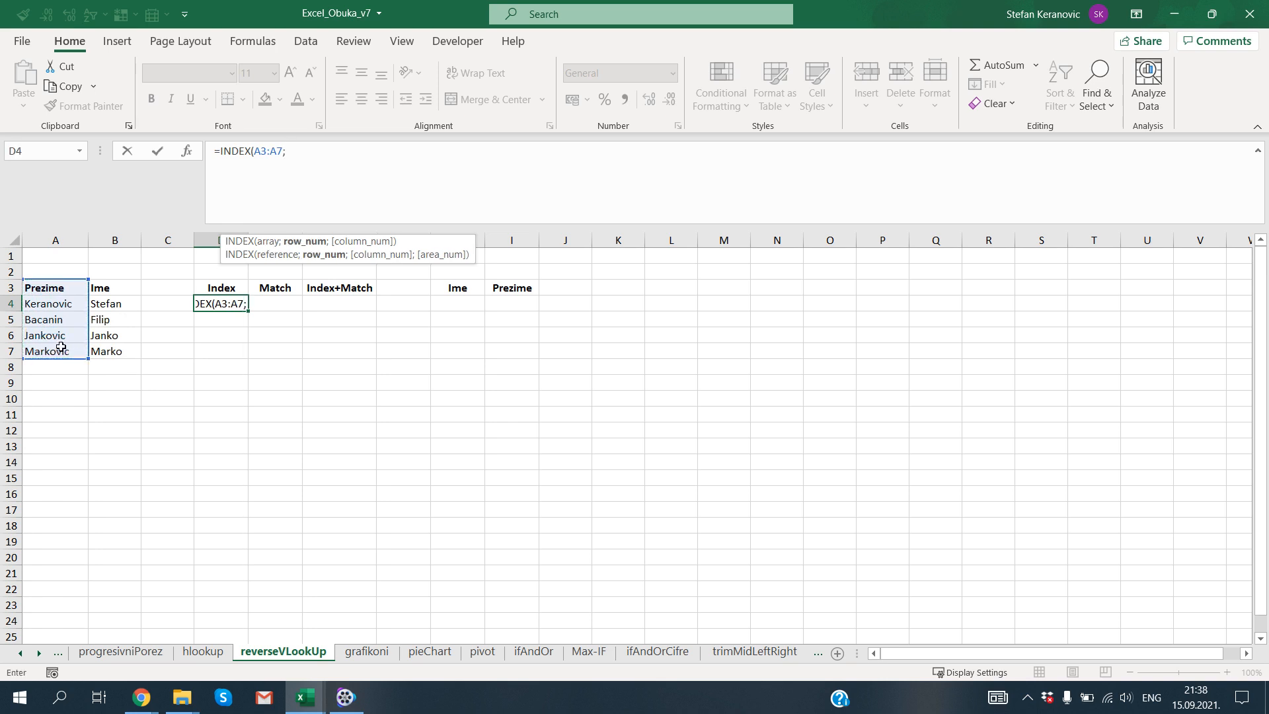
pyautogui.write('2)')
pyautogui.press('Return')
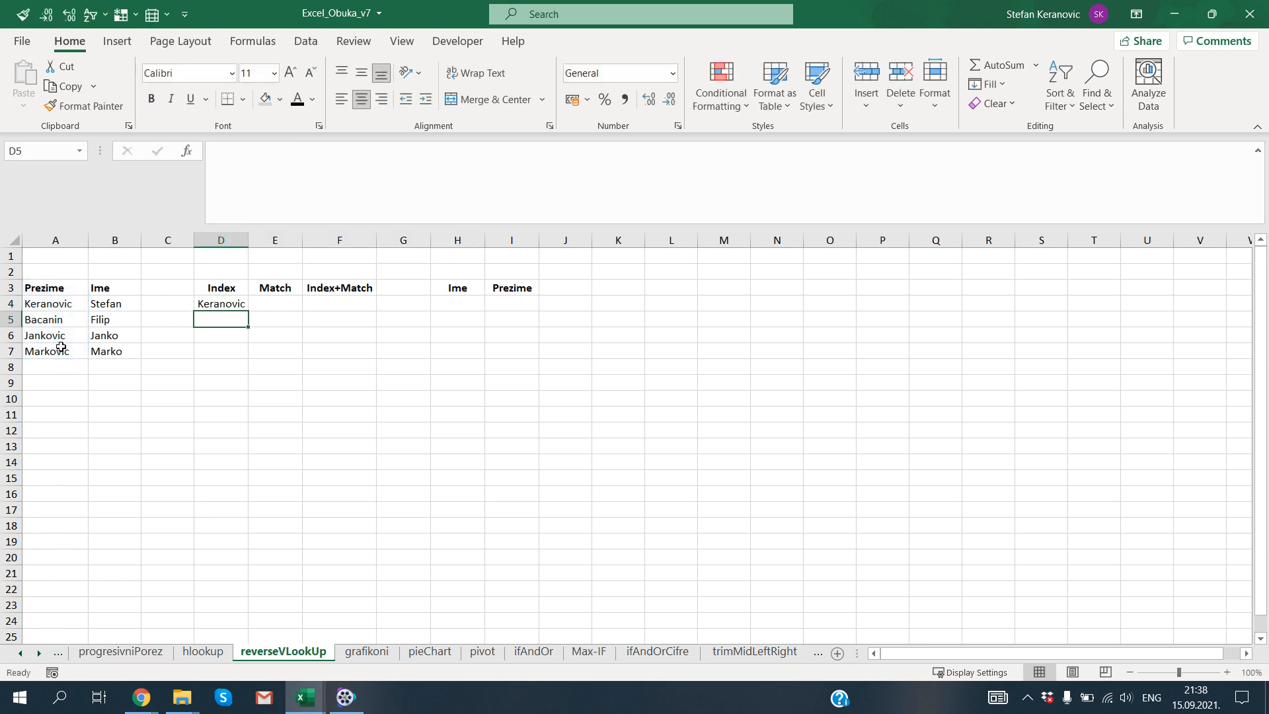
# Examine the array and row number arguments of the INDEX formula in D4.
pyautogui.press('Up')
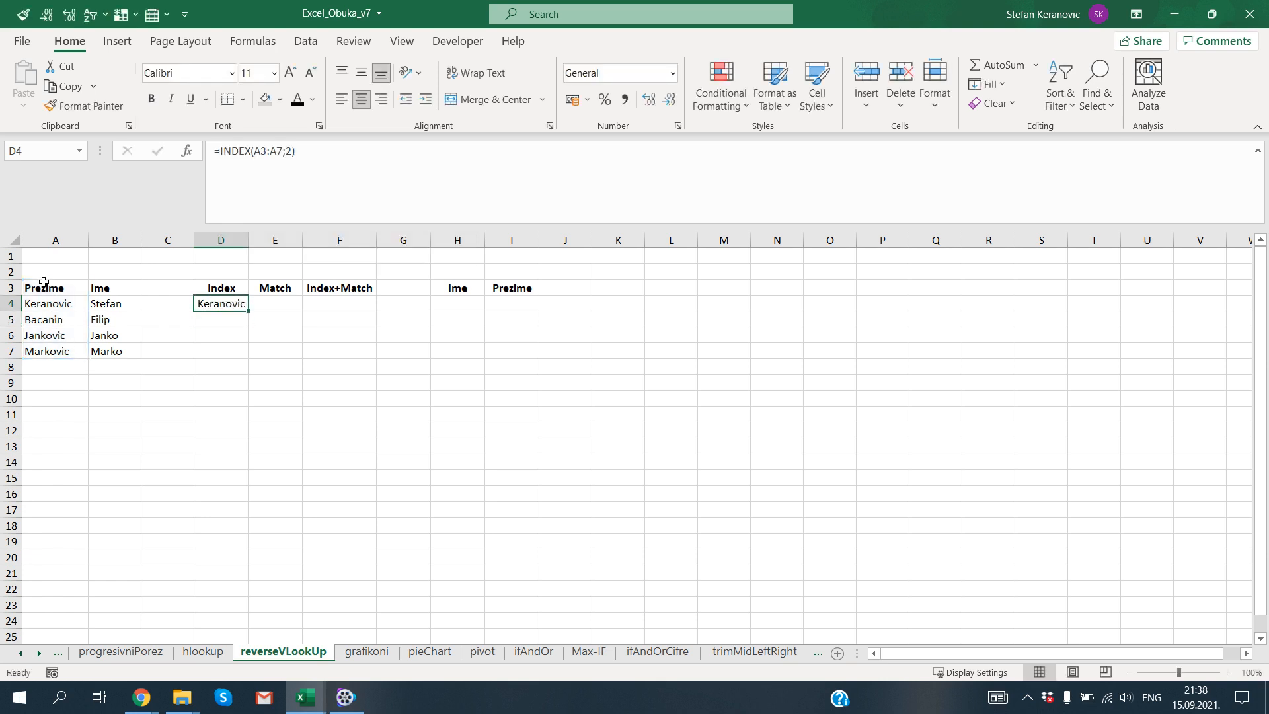
pyautogui.press('F2')
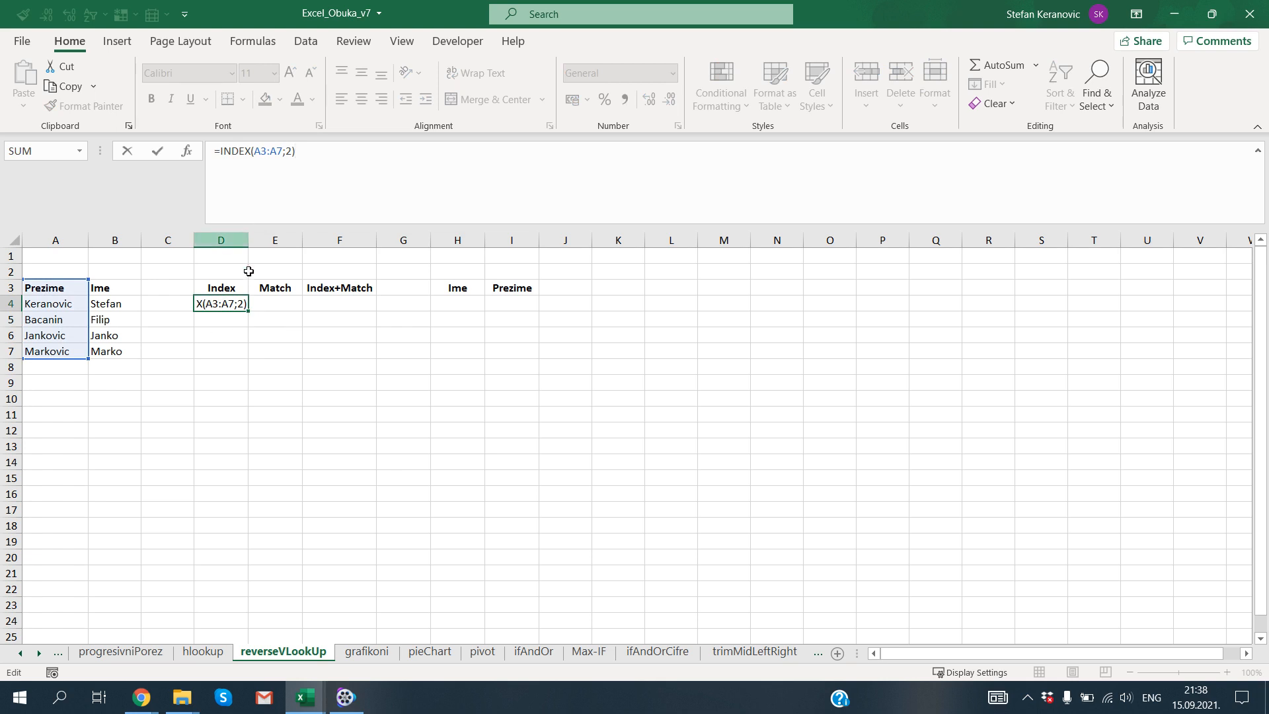
pyautogui.press('Left')
pyautogui.press('Left')
pyautogui.press('Left')
pyautogui.press('Left')
pyautogui.press('Left')
pyautogui.press('Left')
pyautogui.press('Left')
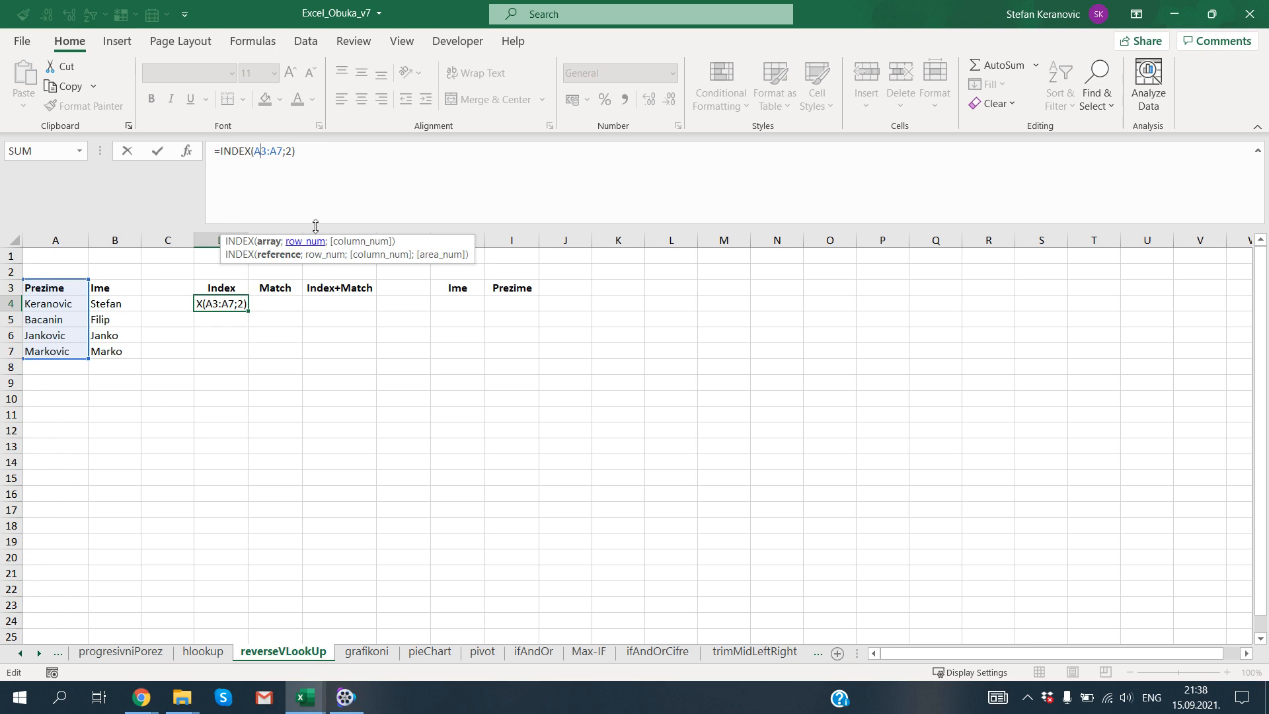
pyautogui.hotkey('ctrl', 'Return')
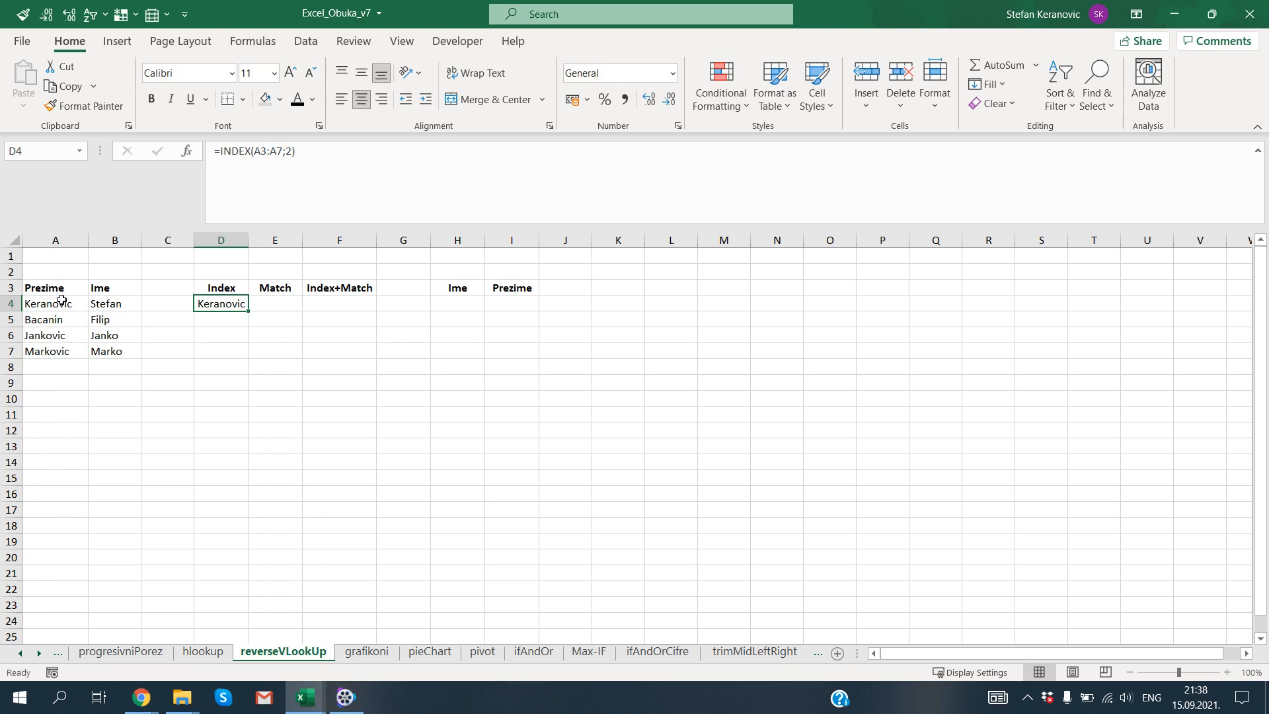
# Enter the formula =MATCH(D4;A3:A7;0) in E4 under the Match heading.
pyautogui.click(276, 301)
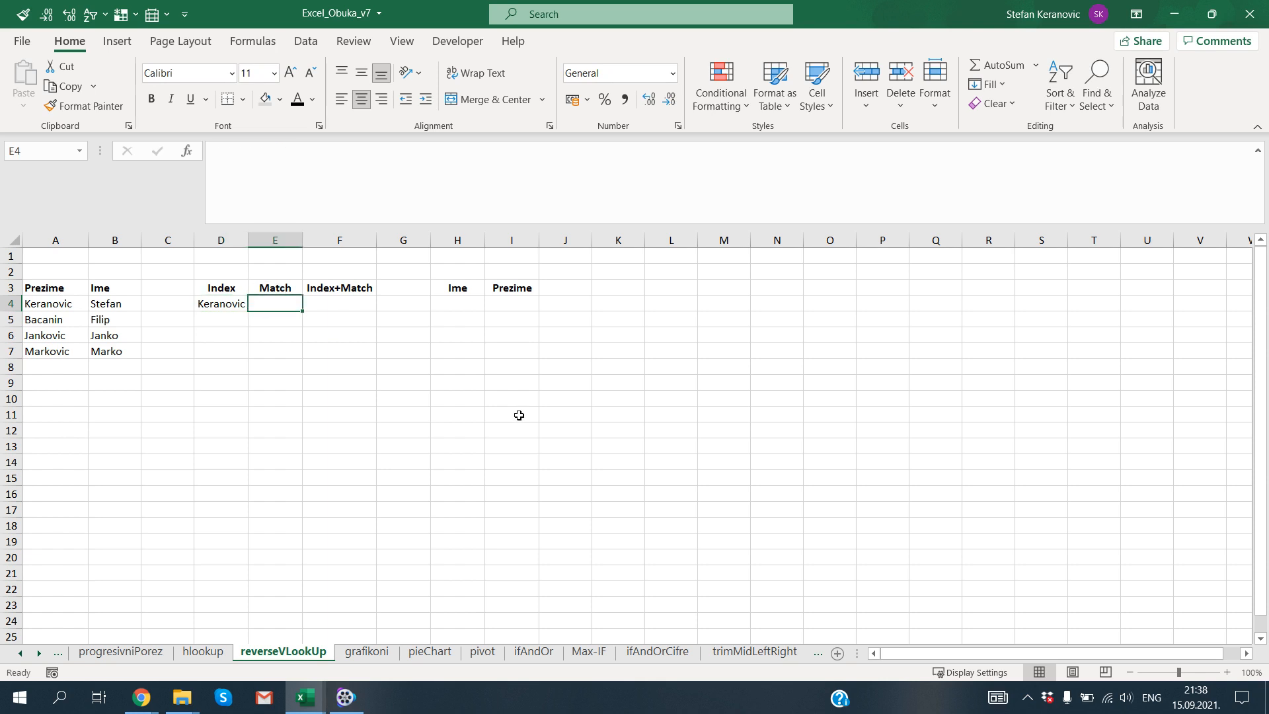
pyautogui.write('=MATCH(')
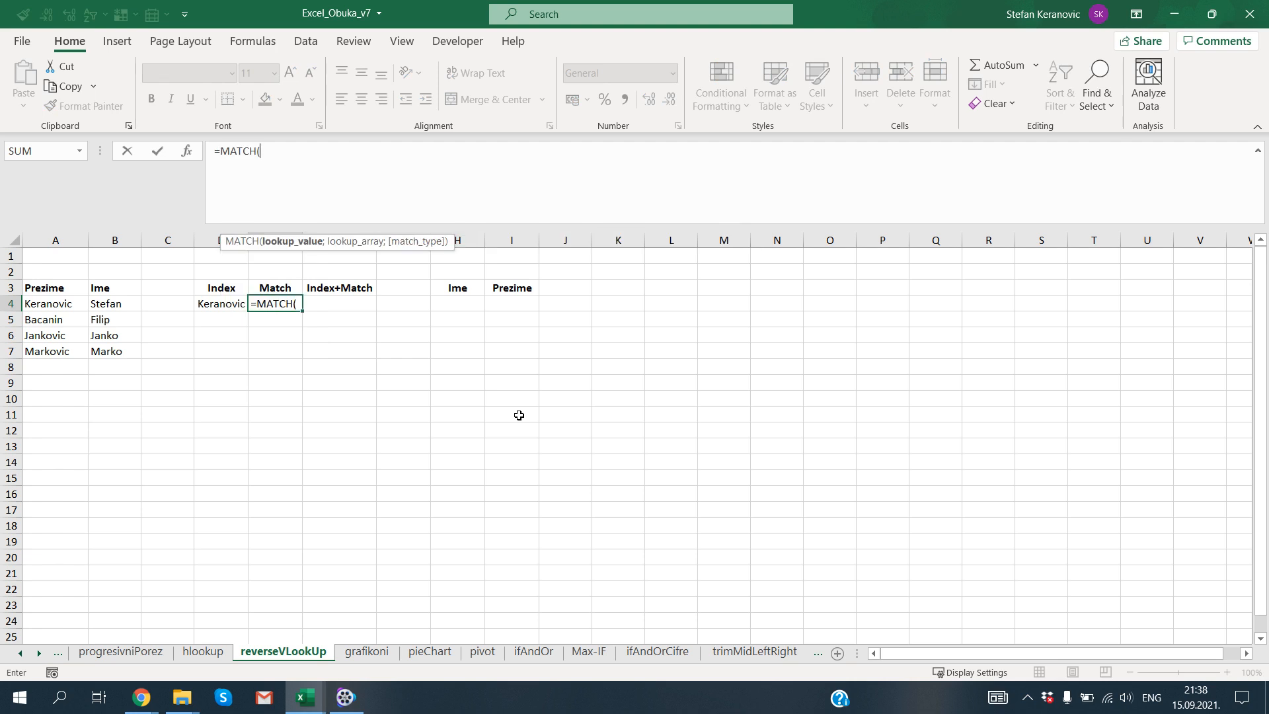
pyautogui.press('Left')
pyautogui.write(';')
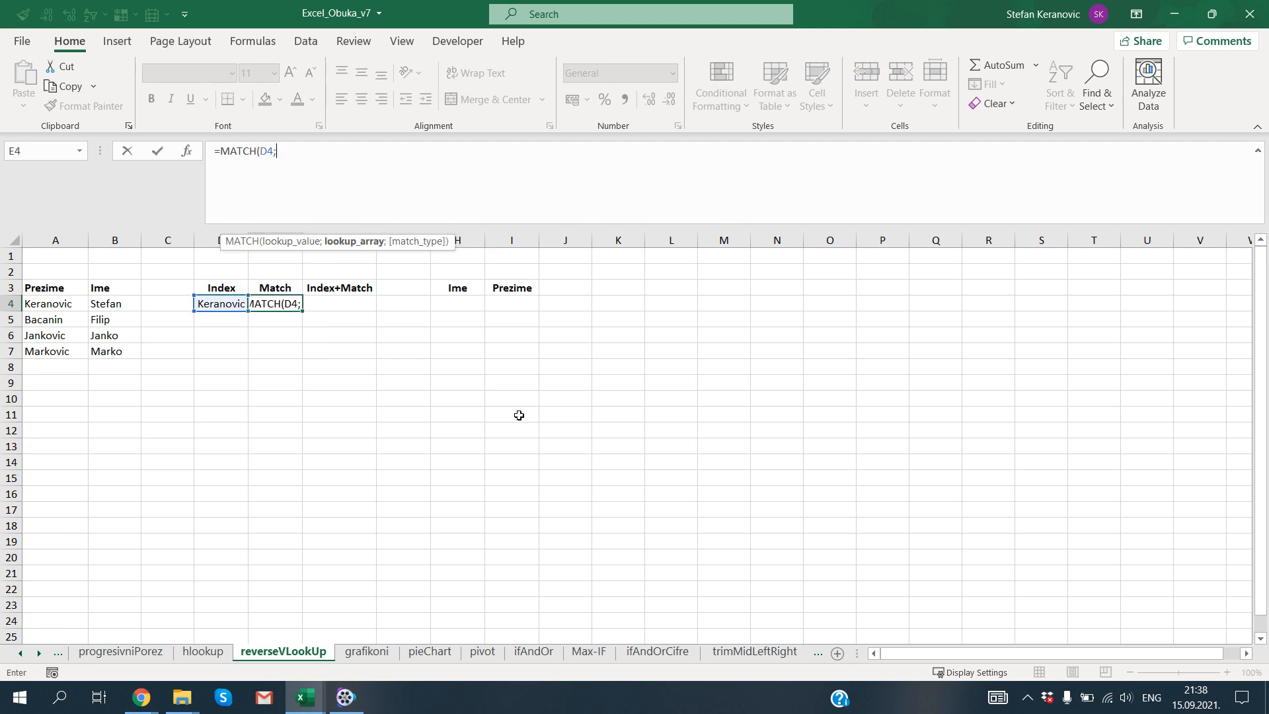
pyautogui.press('Left')
pyautogui.press('Left')
pyautogui.press('Left')
pyautogui.press('Left')
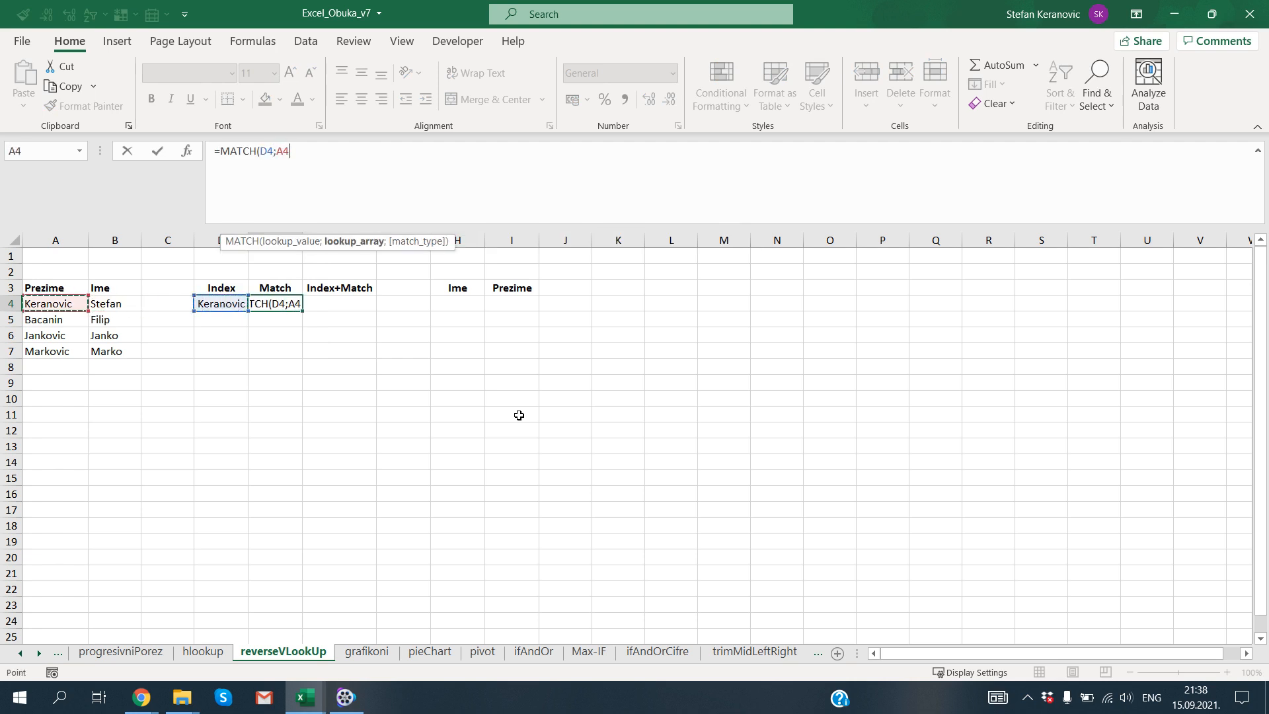
pyautogui.press('Up')
pyautogui.hotkey('shift', 'Down')
pyautogui.hotkey('shift', 'Down')
pyautogui.hotkey('shift', 'Down')
pyautogui.hotkey('shift', 'Down')
pyautogui.write(';')
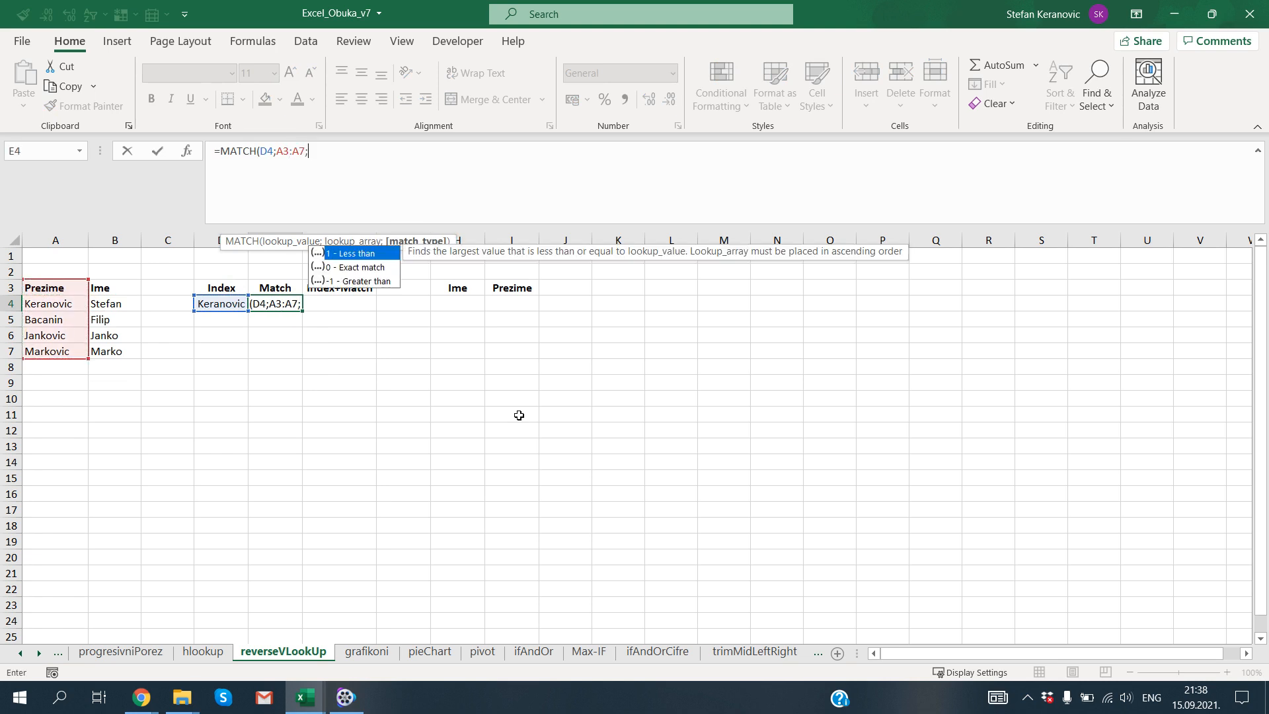
pyautogui.write('0)')
pyautogui.press('Return')
pyautogui.press('Up')
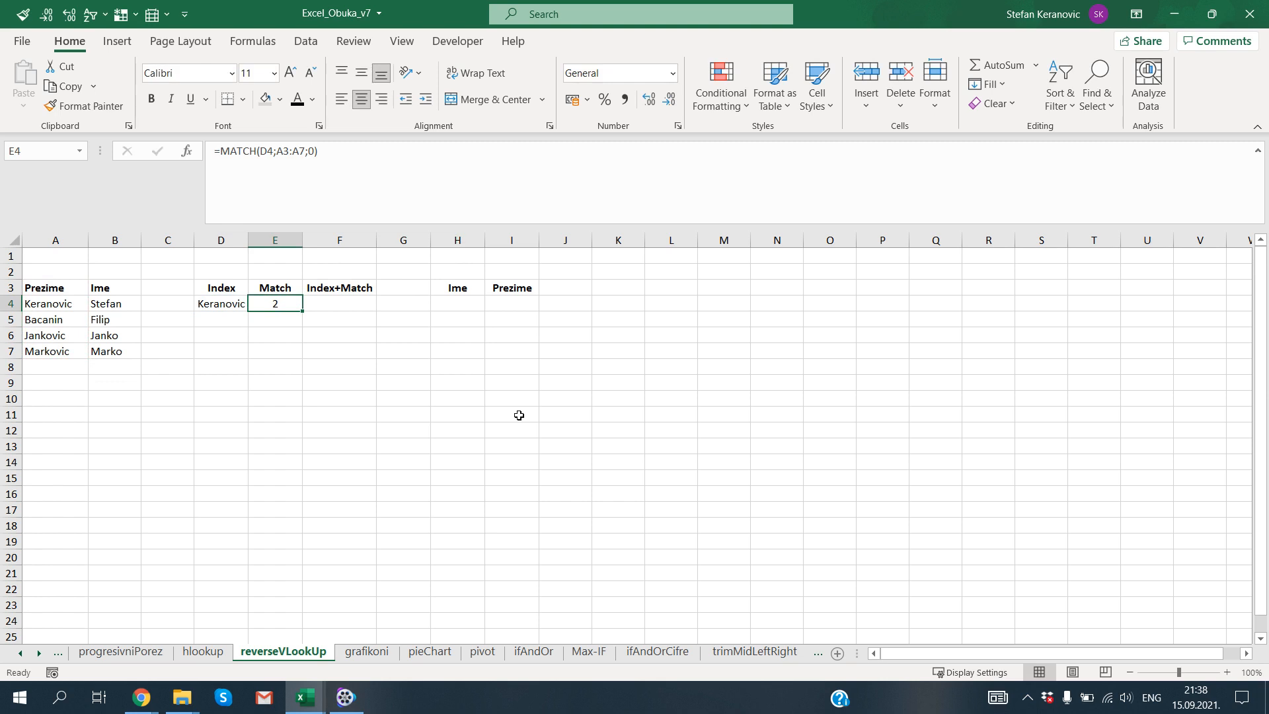
# Change the array of the INDEX formula in D4 to B3:B7.
pyautogui.press('Left')
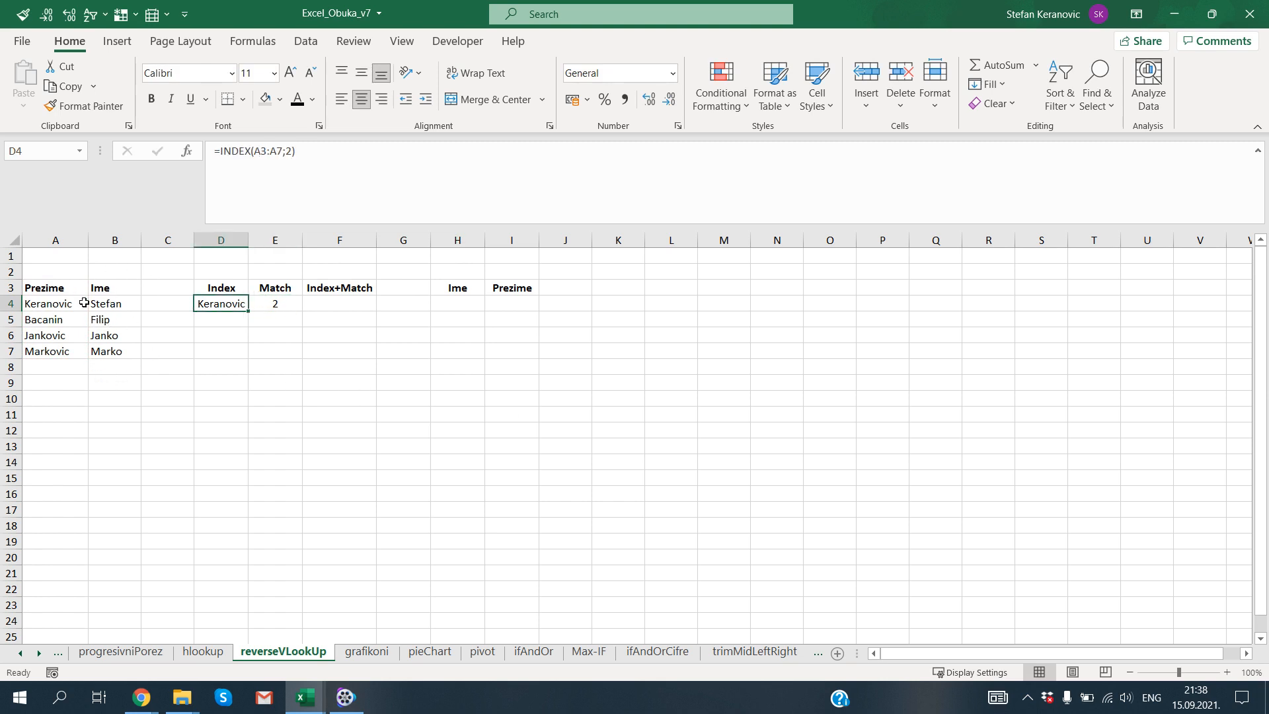
pyautogui.moveTo(105, 303); pyautogui.dragTo(66, 304)
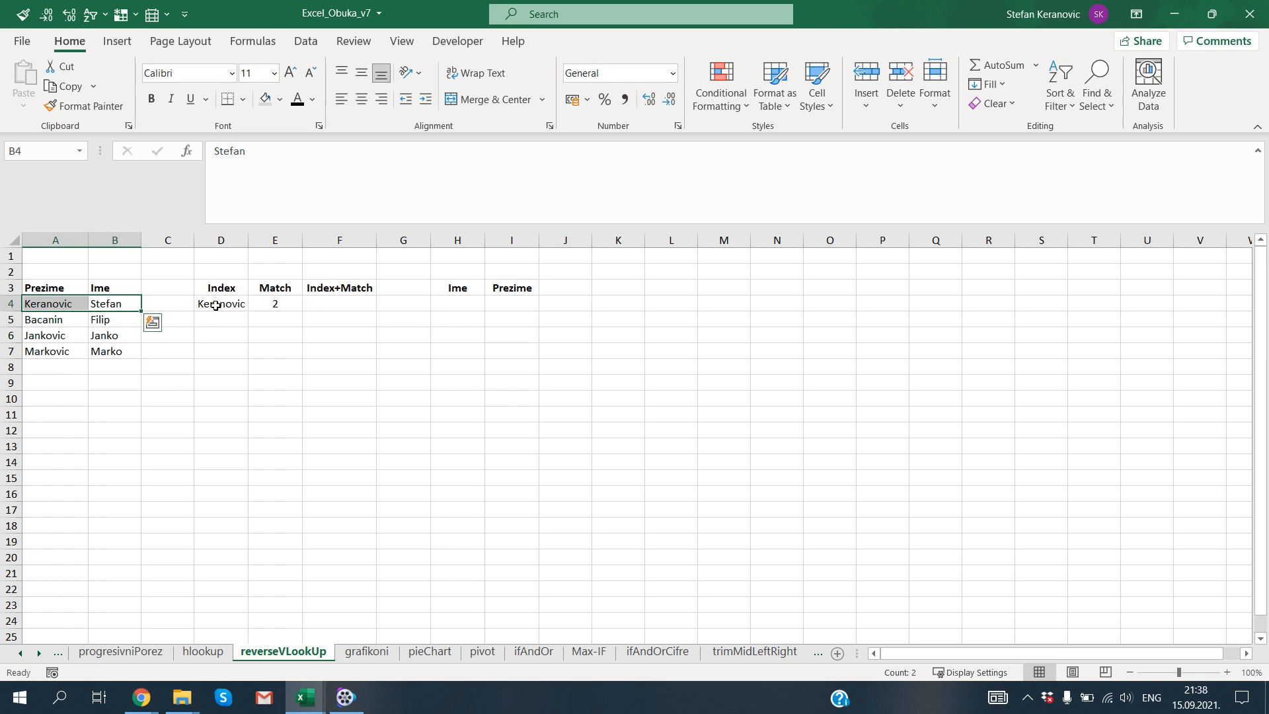
pyautogui.click(216, 305)
pyautogui.press('F2')
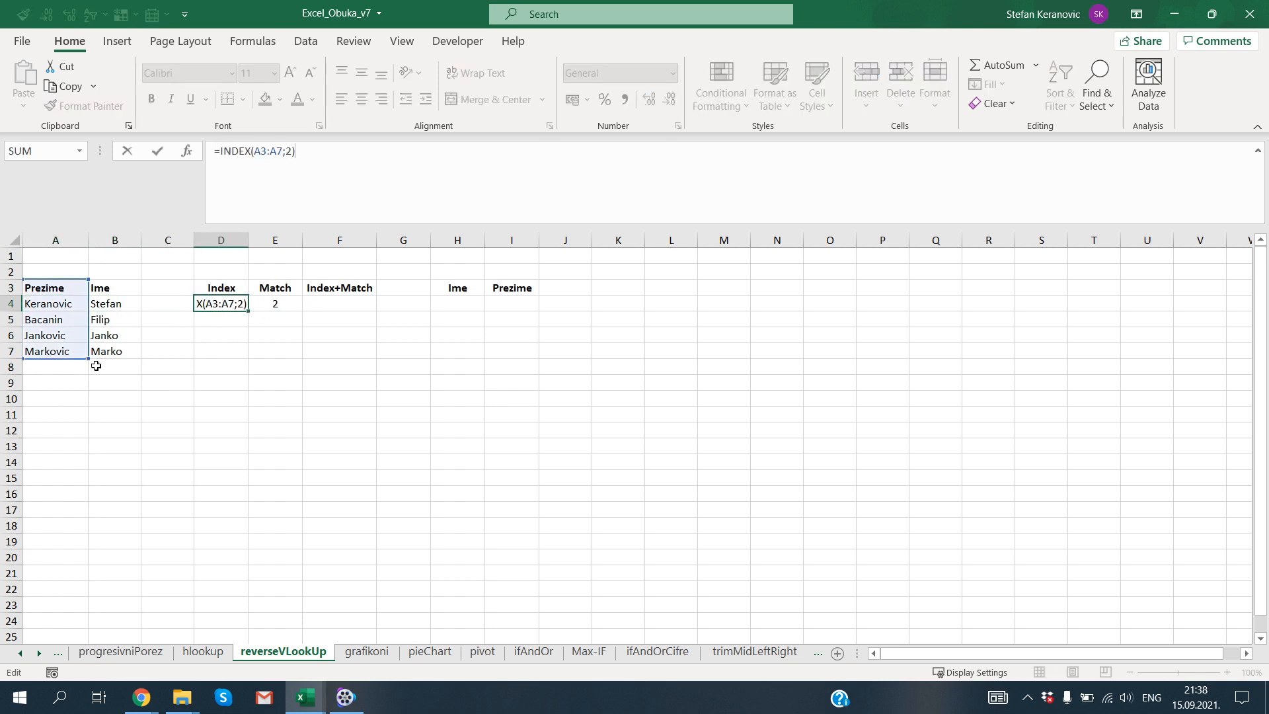
pyautogui.moveTo(84, 361); pyautogui.dragTo(113, 359)
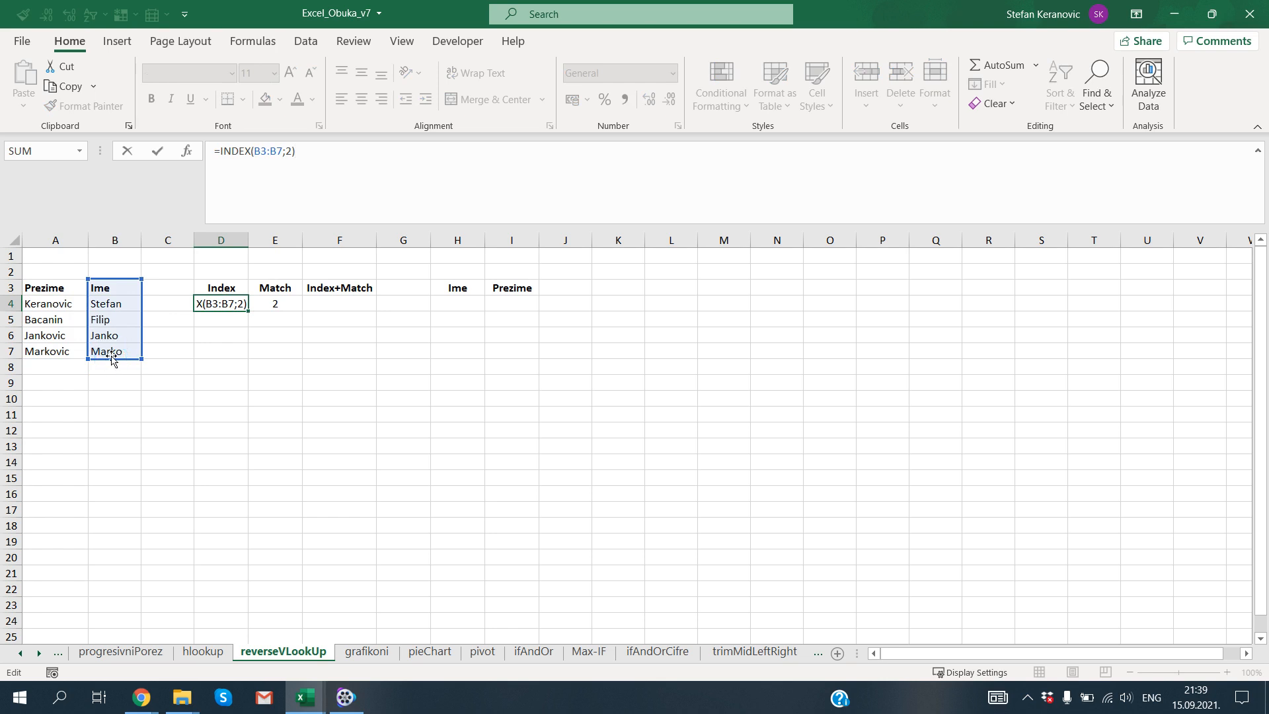
pyautogui.press('Return')
# Change the lookup array of the MATCH formula in E4 to B3:B7 and return the selection to D4.
pyautogui.doubleClick(261, 306)
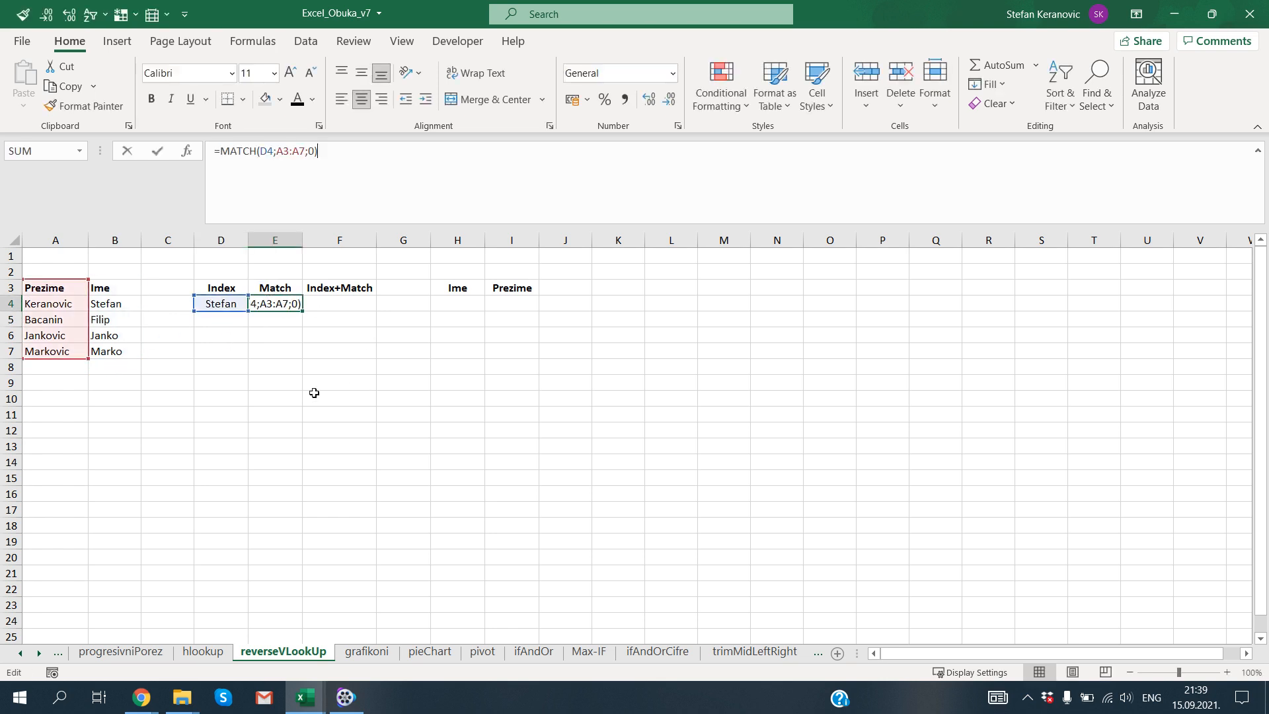
pyautogui.moveTo(71, 361); pyautogui.dragTo(106, 362)
pyautogui.press('Return')
pyautogui.press('Up')
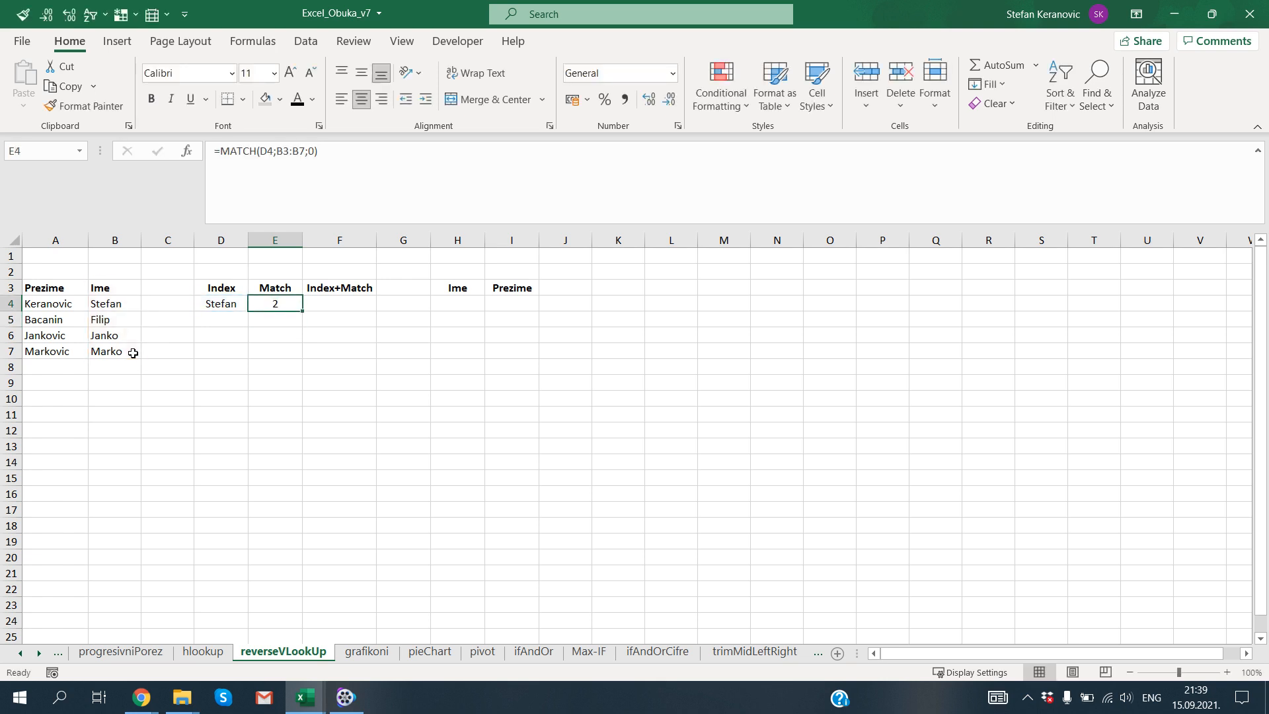
pyautogui.press('Left')
pyautogui.hotkey('shift', 'Right')
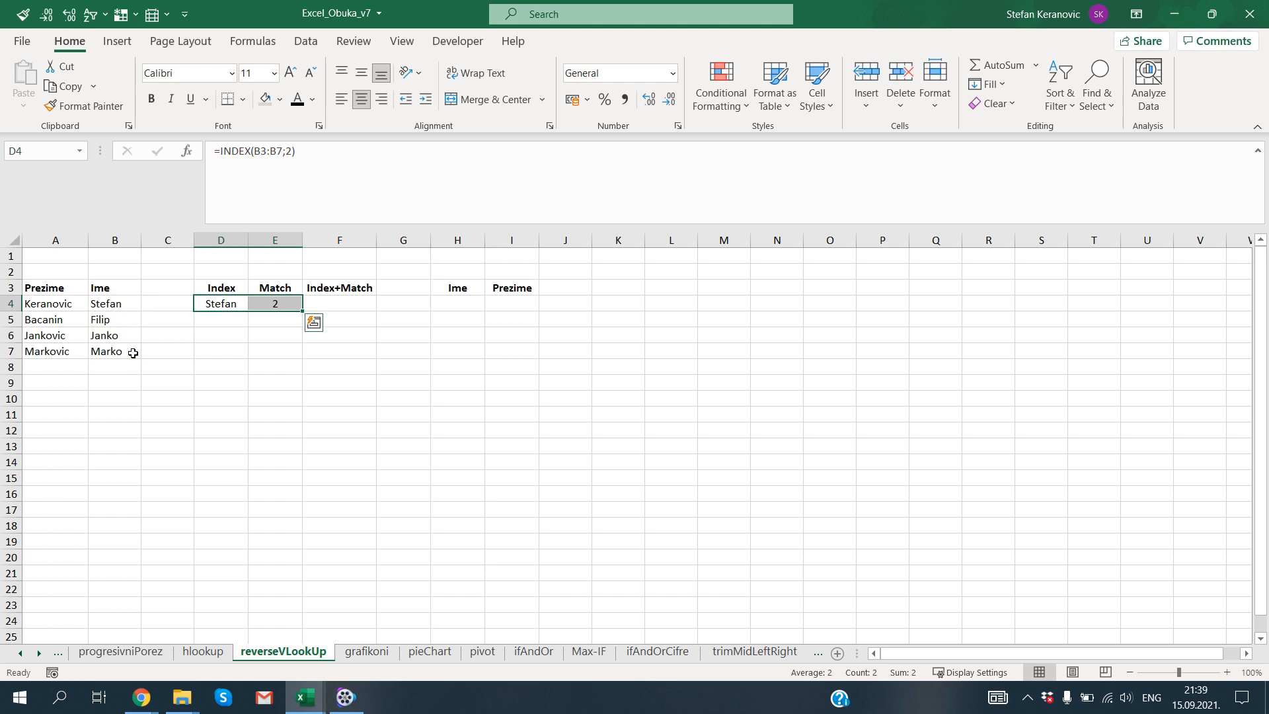
pyautogui.hotkey('shift', 'Left')
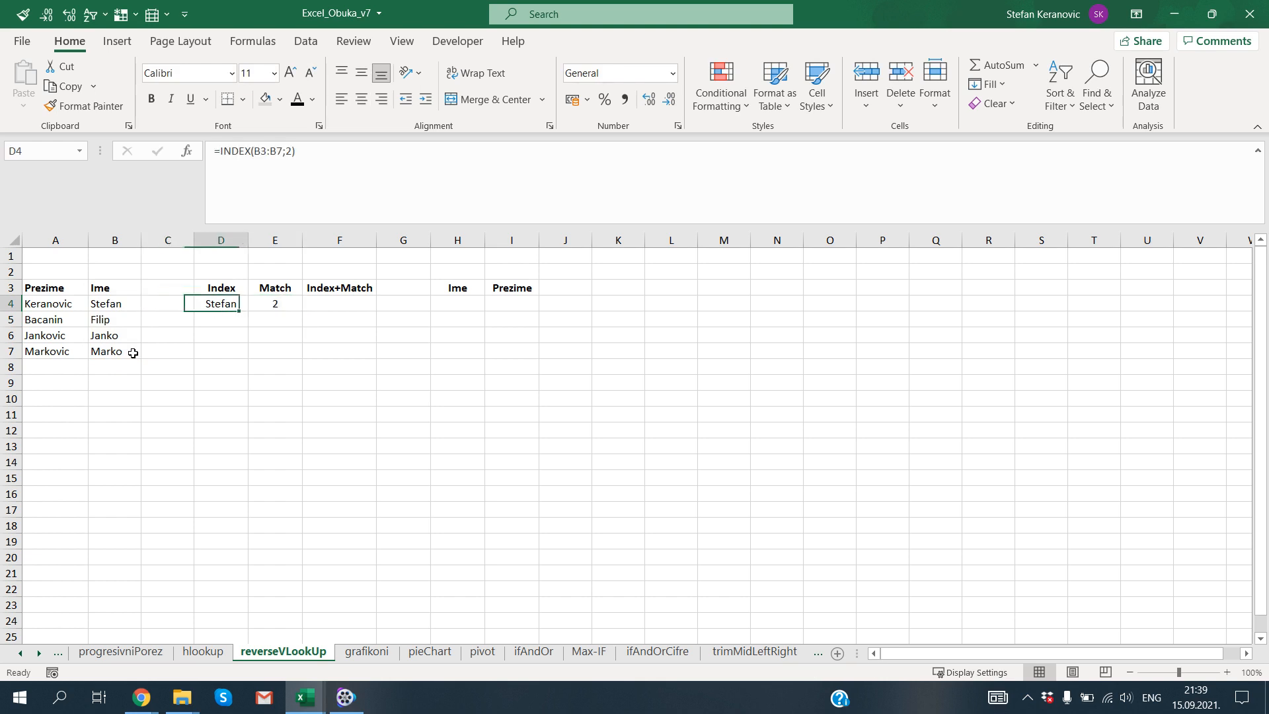
# Examine the arguments of the INDEX formula in D4 and the MATCH formula in E4.
pyautogui.press('F2')
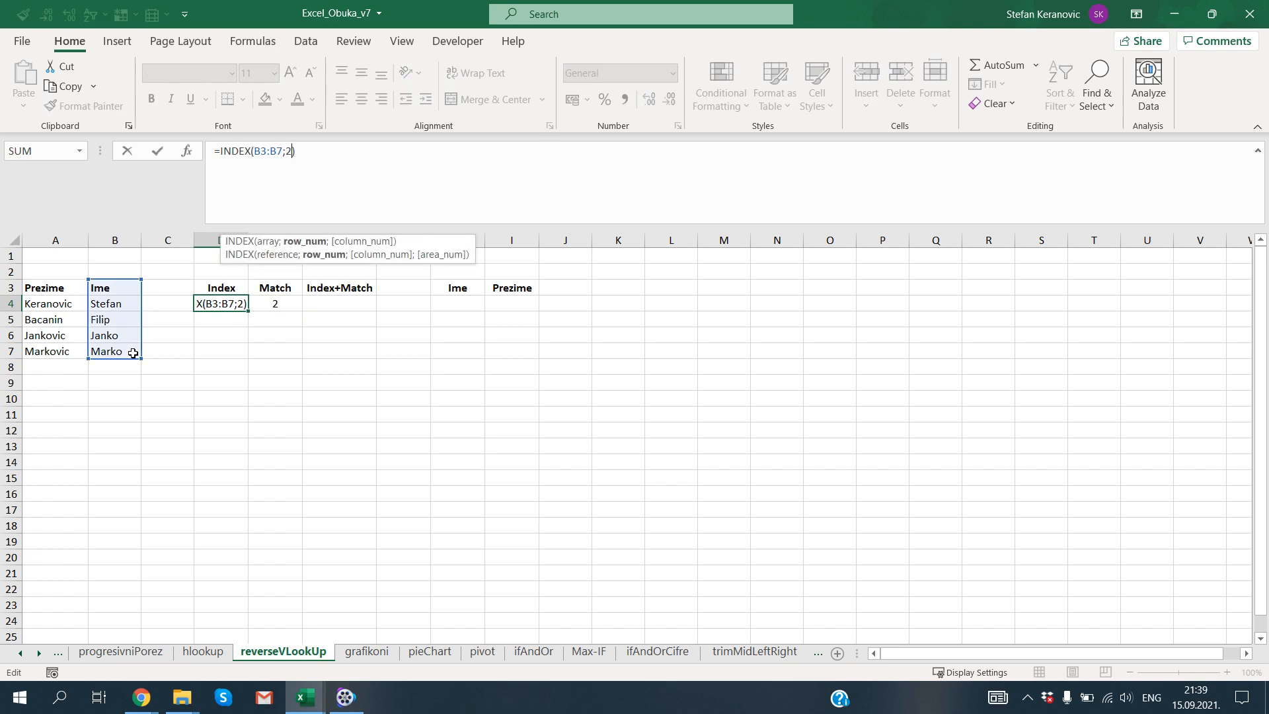
pyautogui.press('Tab')
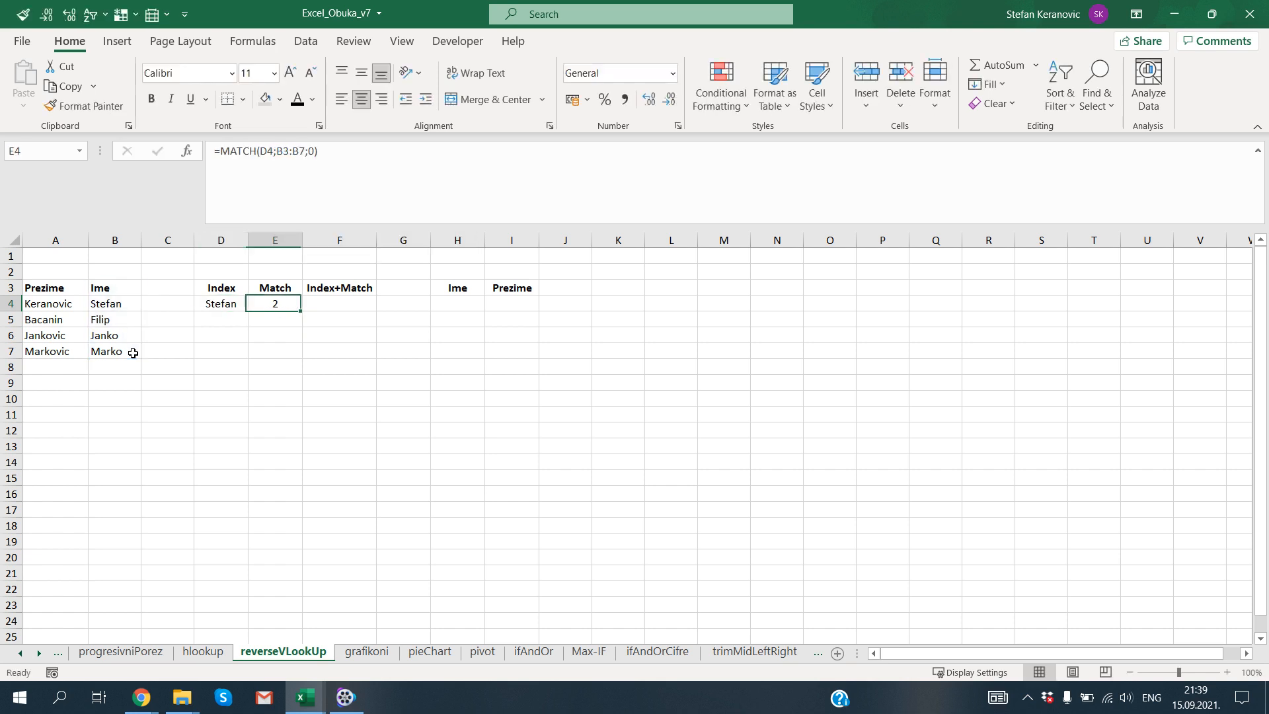
pyautogui.press('Left')
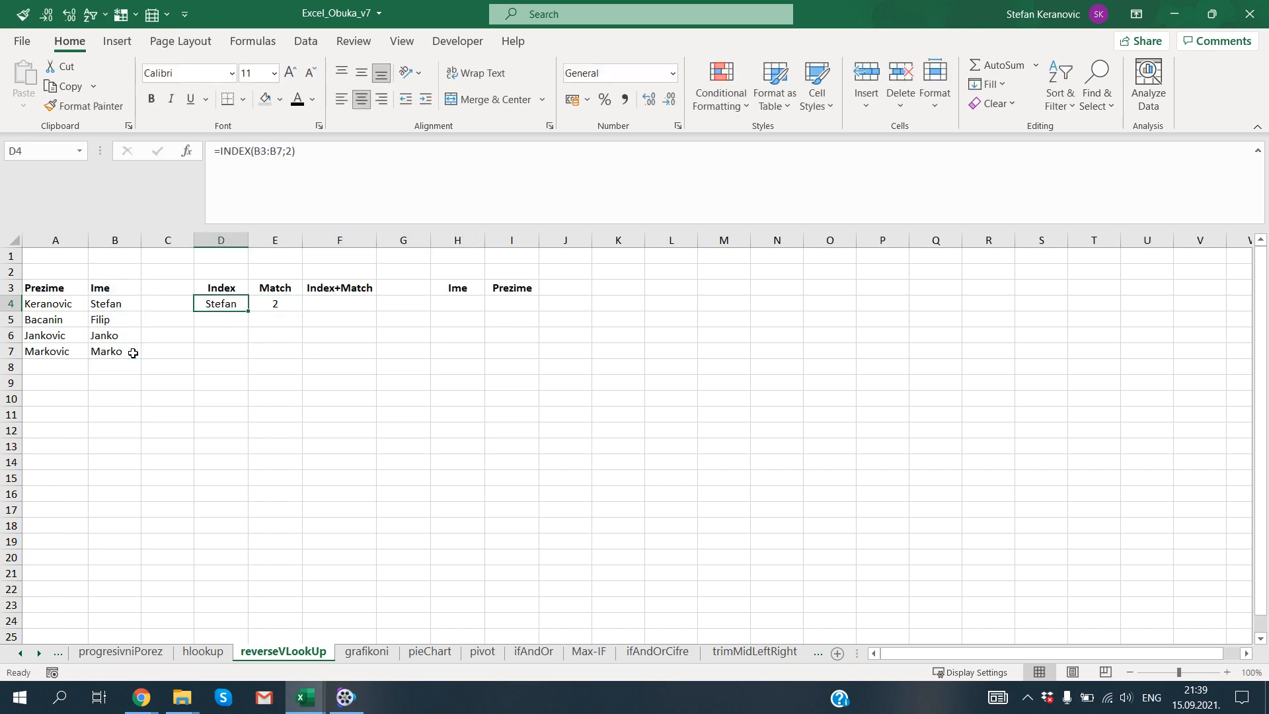
pyautogui.press('Right')
pyautogui.press('F2')
pyautogui.hotkey('ctrl', 'a')
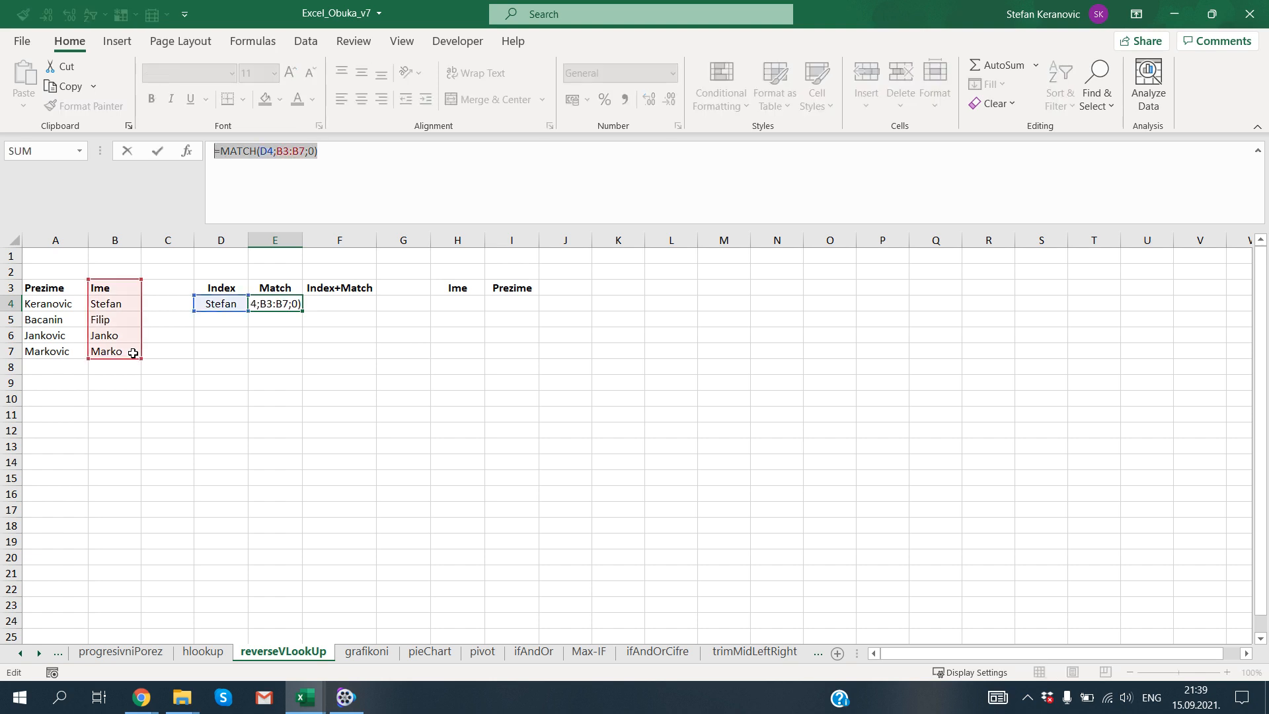
# Start an INDEX formula in F4 under the Index+Match heading with the absolute range $A$3:$A$7 as its array.
pyautogui.press('Tab')
pyautogui.write('=')
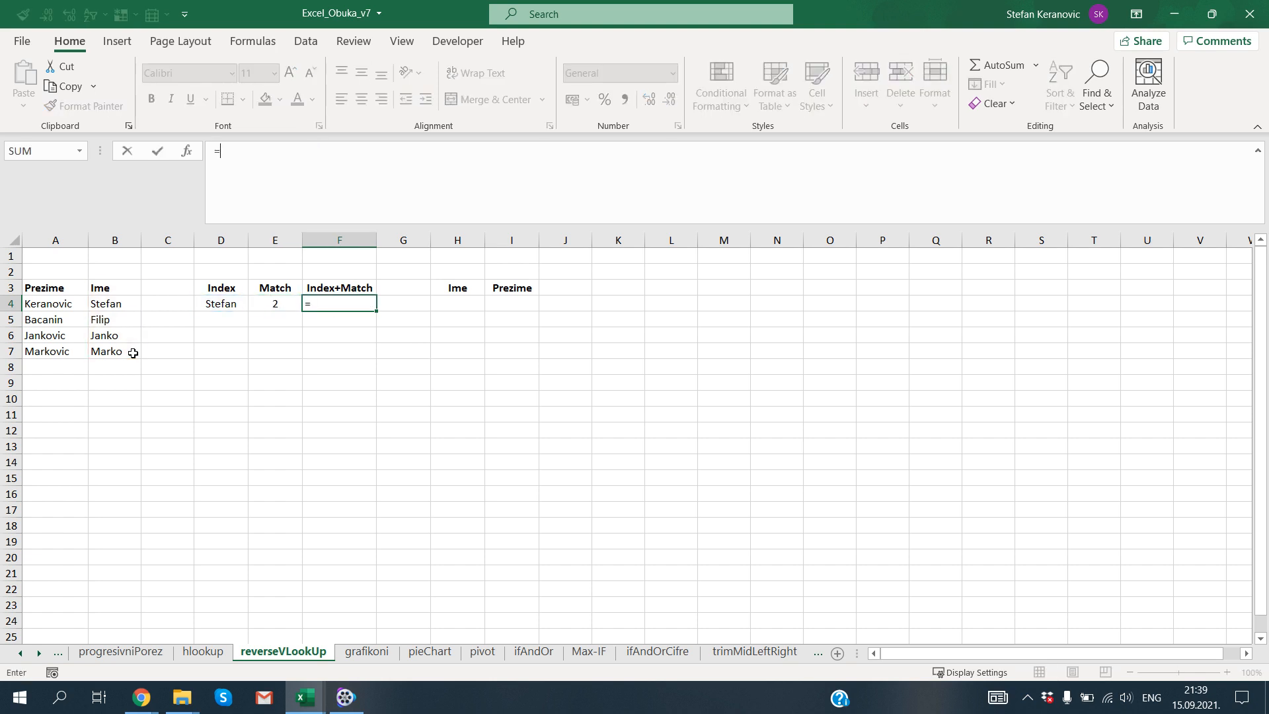
pyautogui.write('inde')
pyautogui.press('Tab')
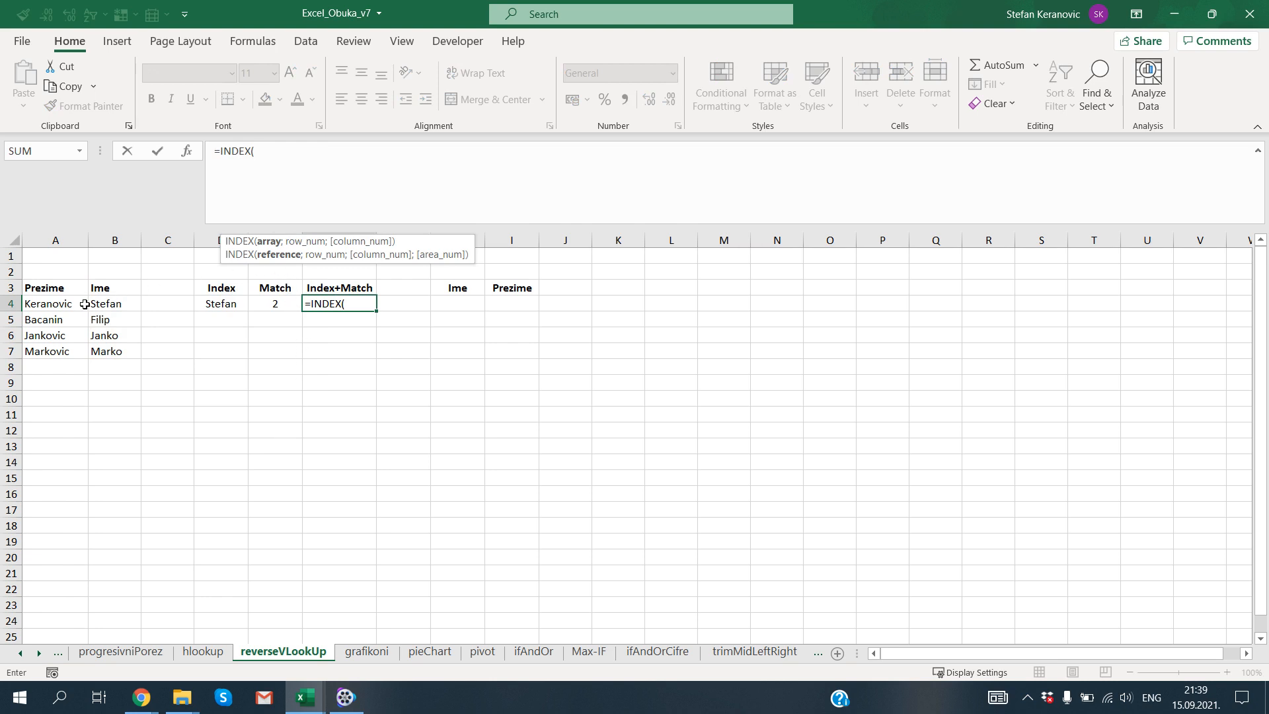
pyautogui.moveTo(48, 287); pyautogui.dragTo(52, 354)
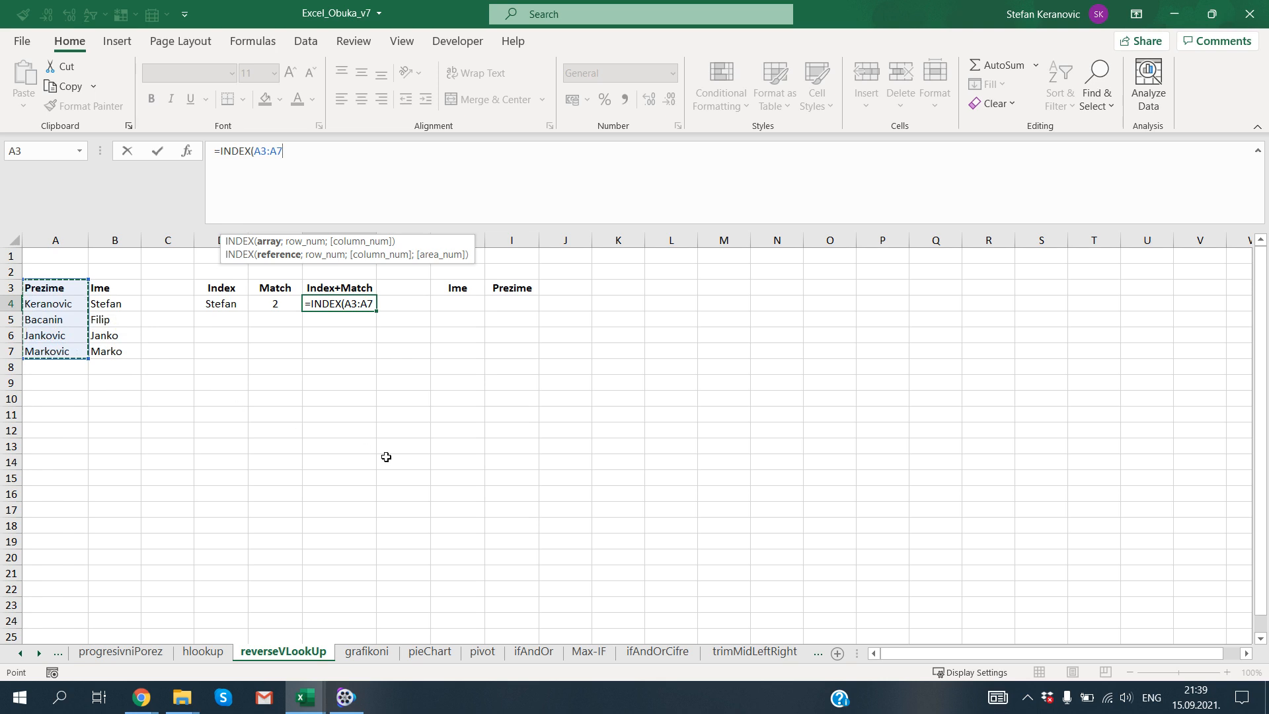
pyautogui.press('F4')
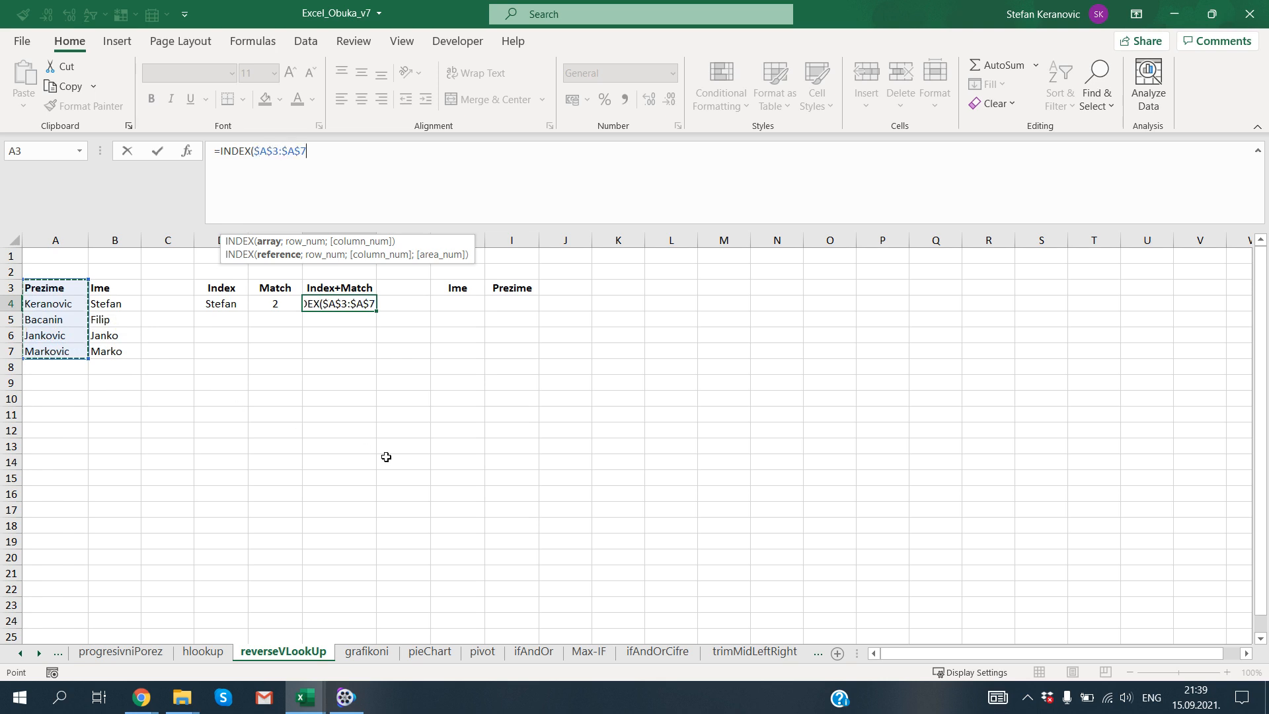
pyautogui.write(';')
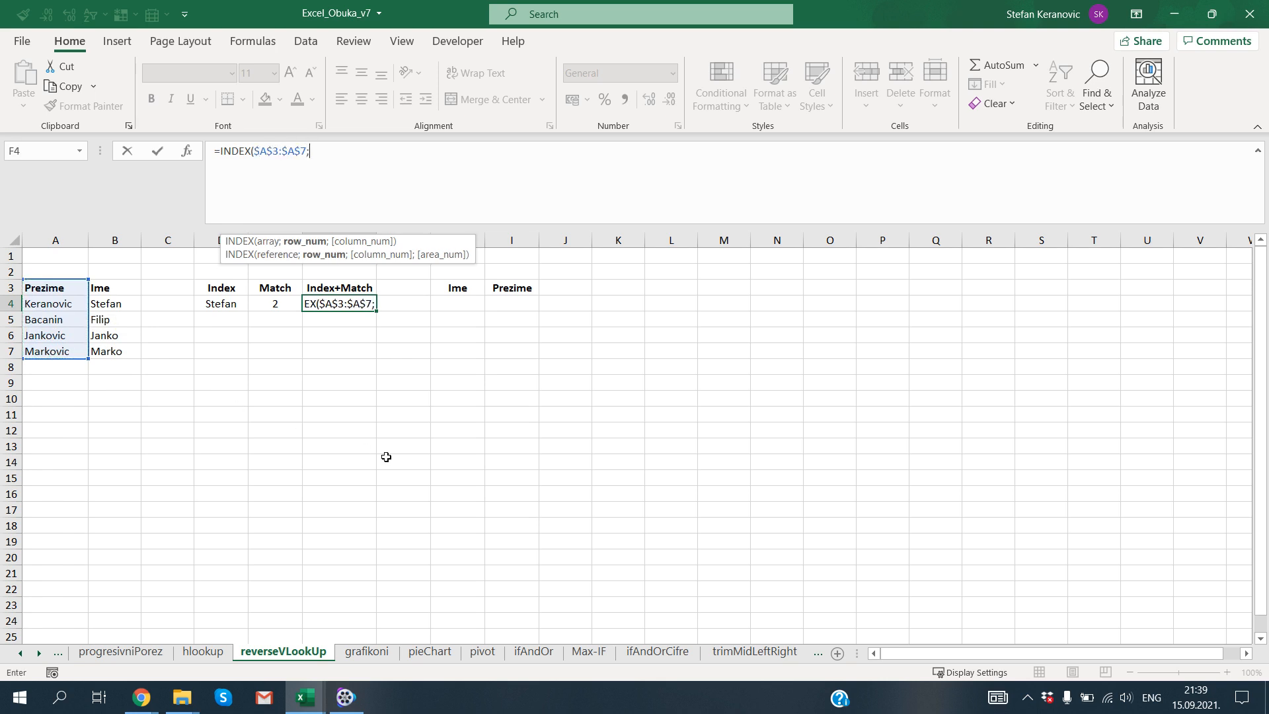
# Complete the F4 formula with a nested MATCH for the first name shown in B4, lookup array $B$3:$B$7 and match type 0.
pyautogui.write('ma')
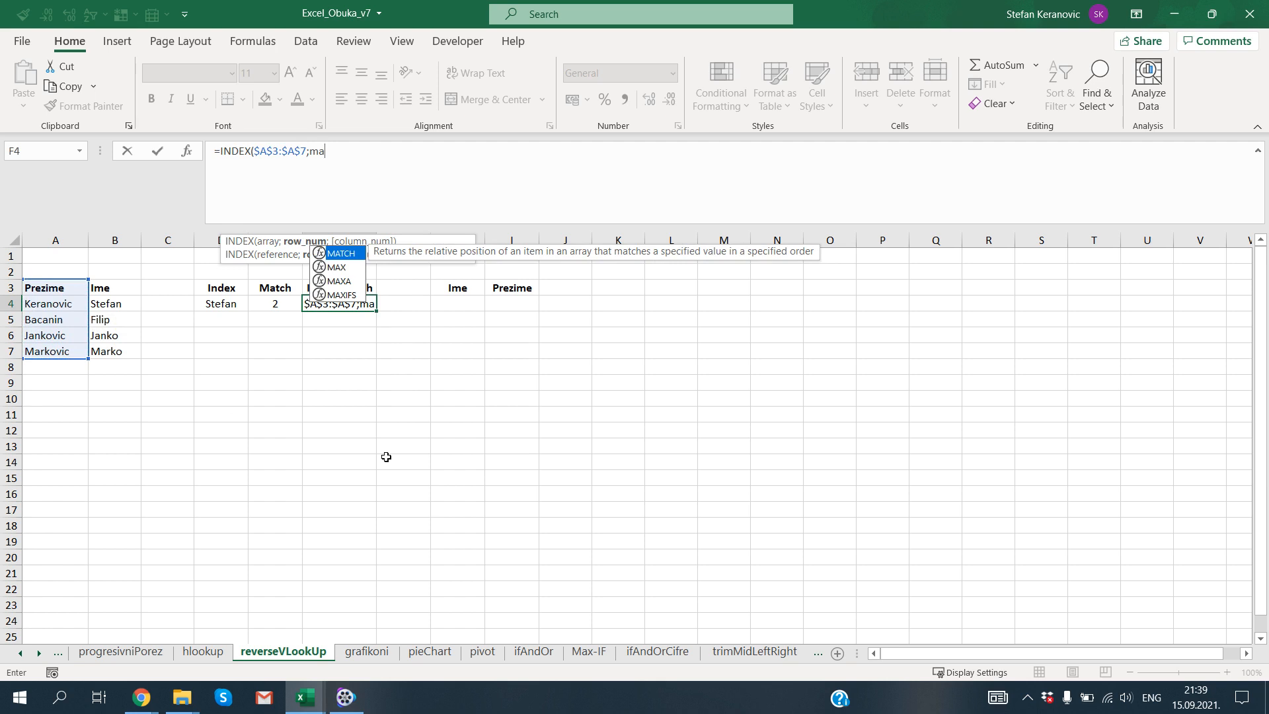
pyautogui.press('Tab')
pyautogui.write('"')
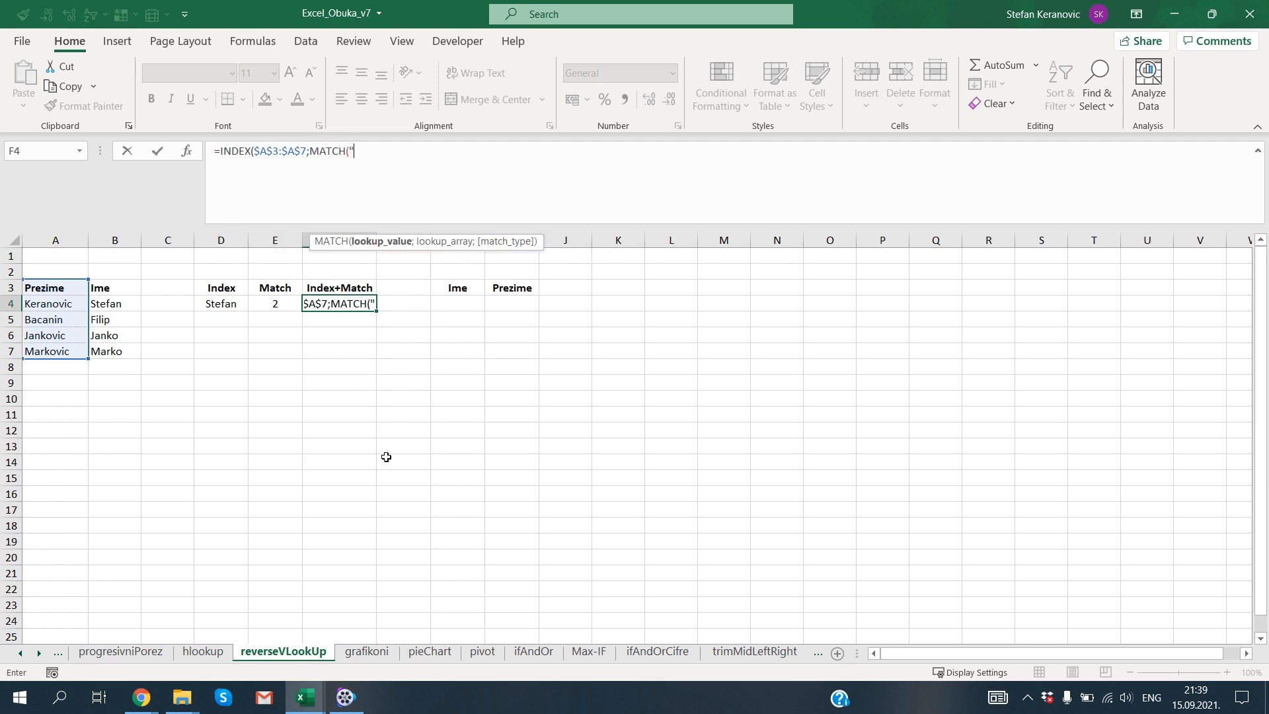
pyautogui.write('Stefan";')
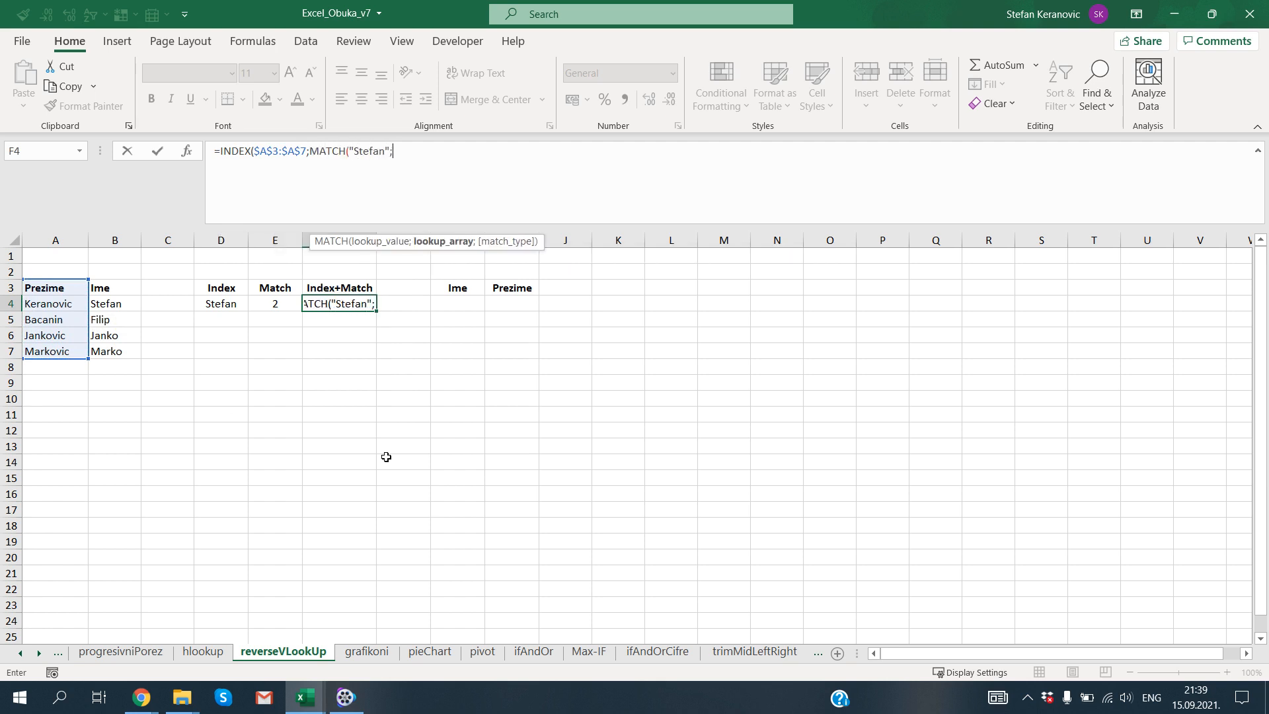
pyautogui.moveTo(108, 289); pyautogui.dragTo(107, 352)
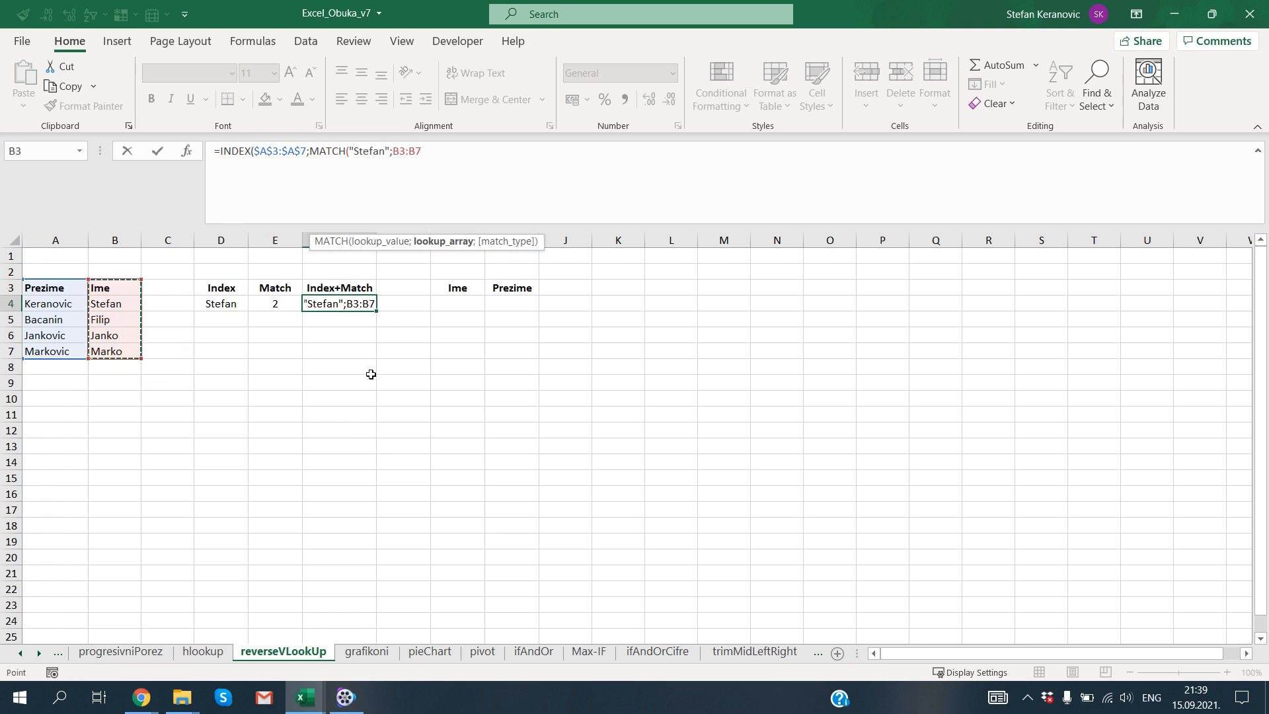
pyautogui.press('F4')
pyautogui.write(';0))')
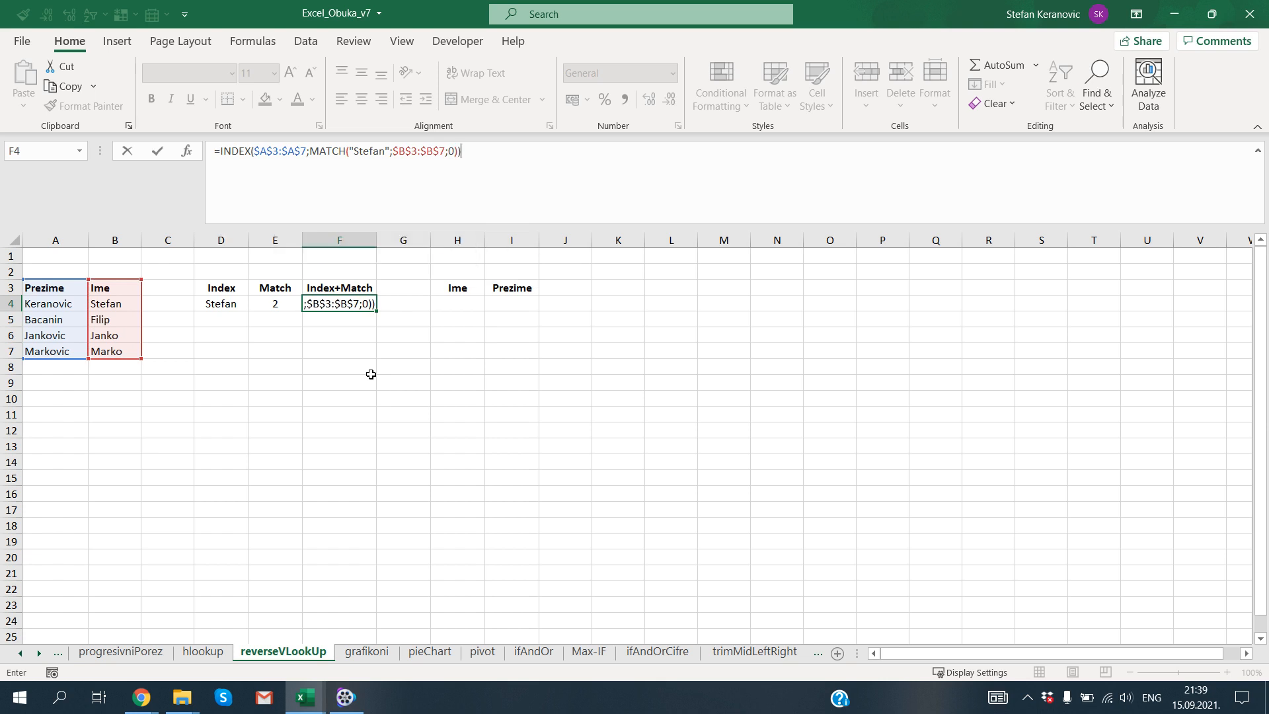
pyautogui.press('Return')
pyautogui.press('Up')
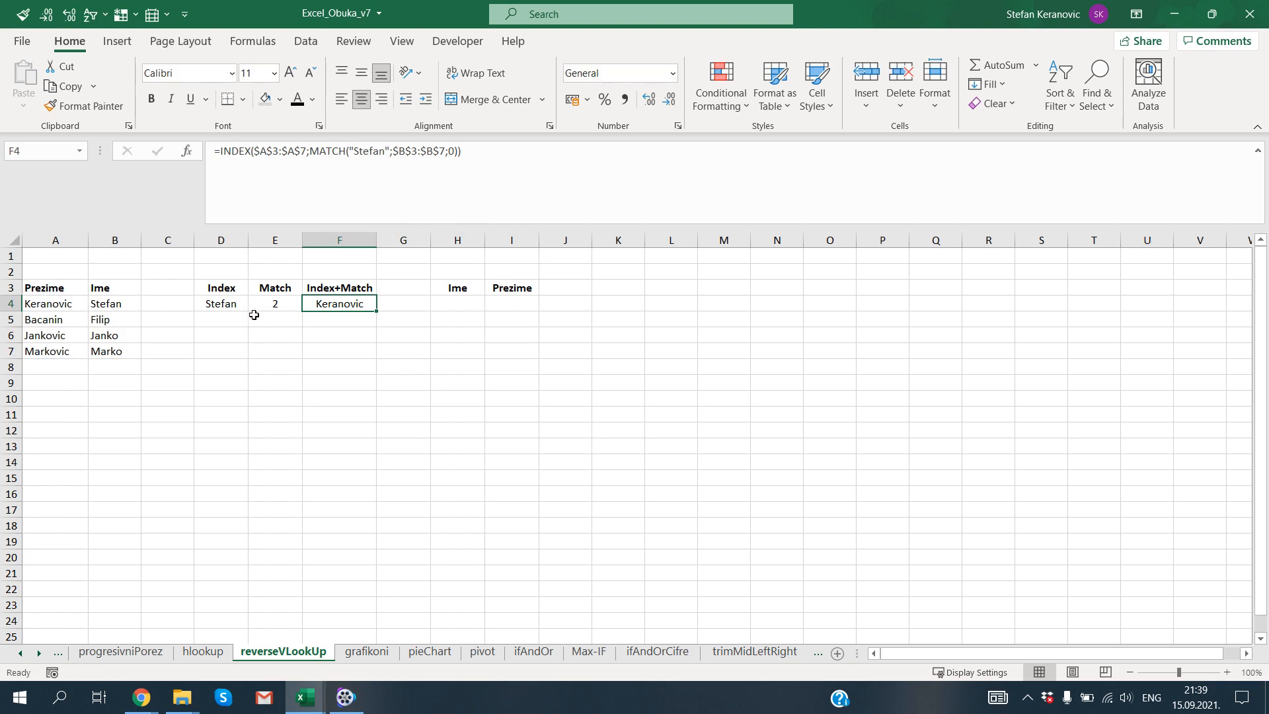
pyautogui.moveTo(216, 301); pyautogui.dragTo(337, 302)
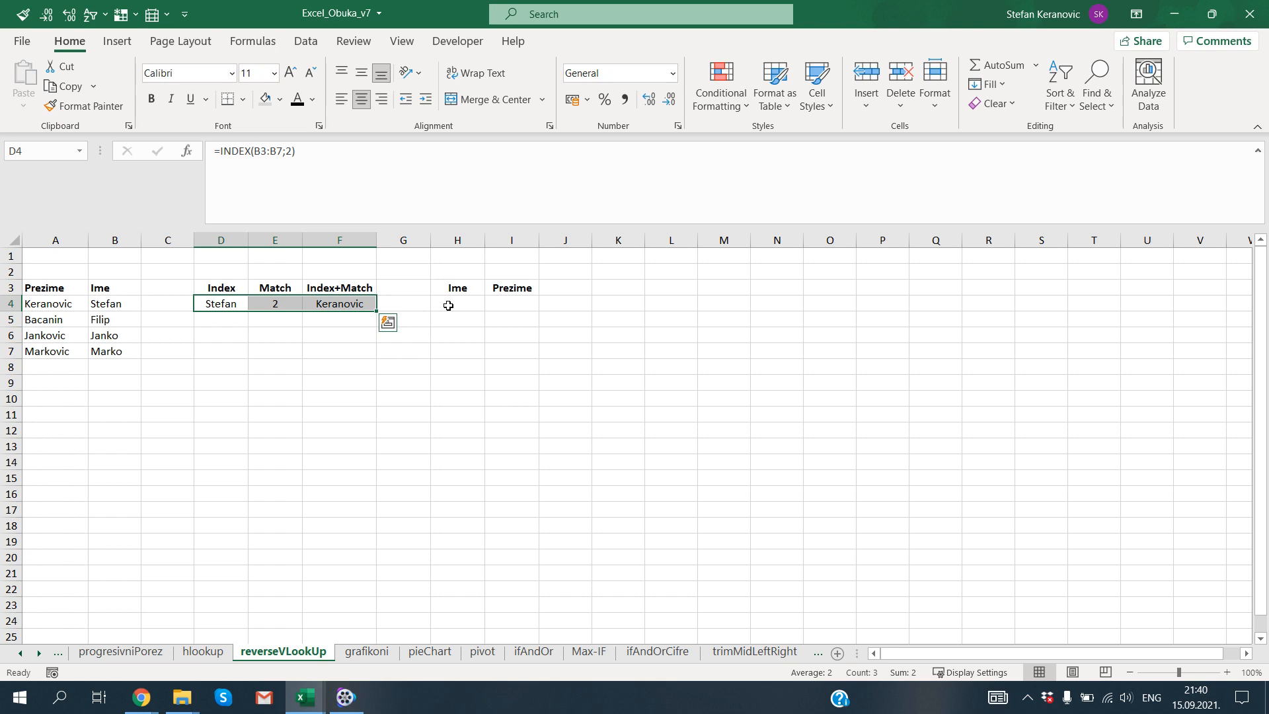
# Enter an XLOOKUP formula in H4 for the first name in B4, with lookup array B3:B7, return array A3:A7, if-not-found "-" and match mode 0.
pyautogui.click(448, 305)
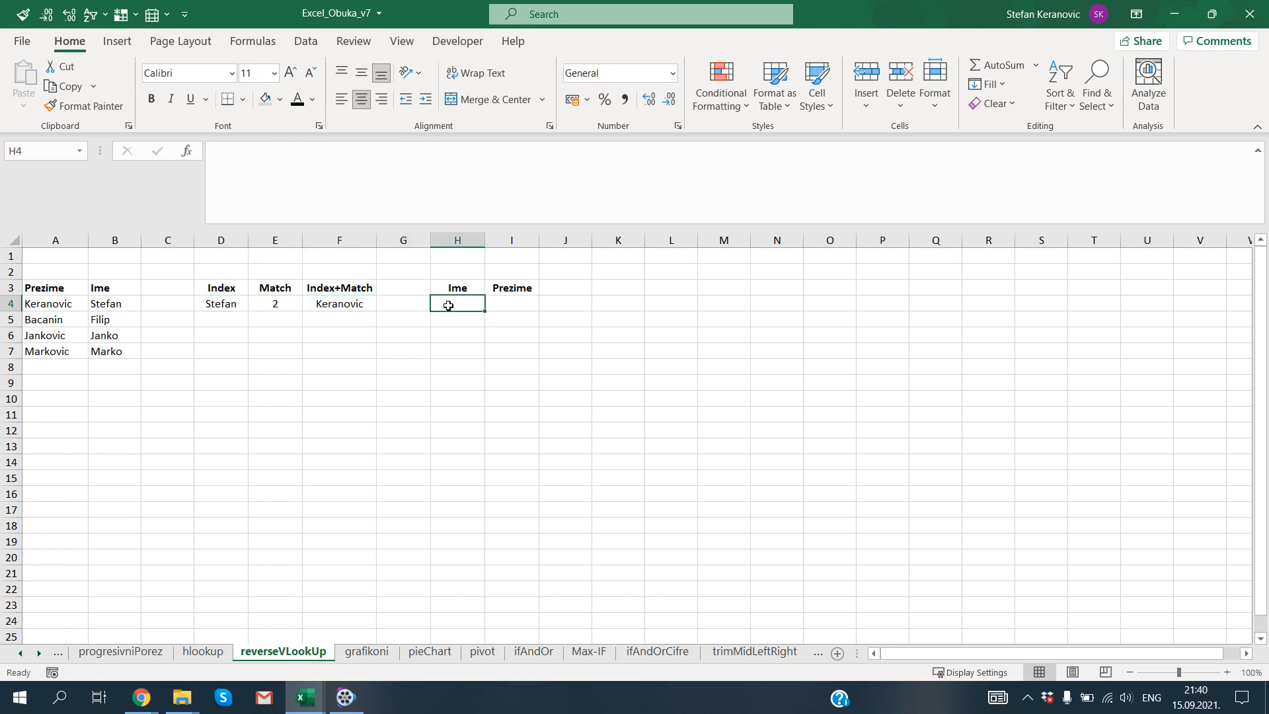
pyautogui.write('=xl')
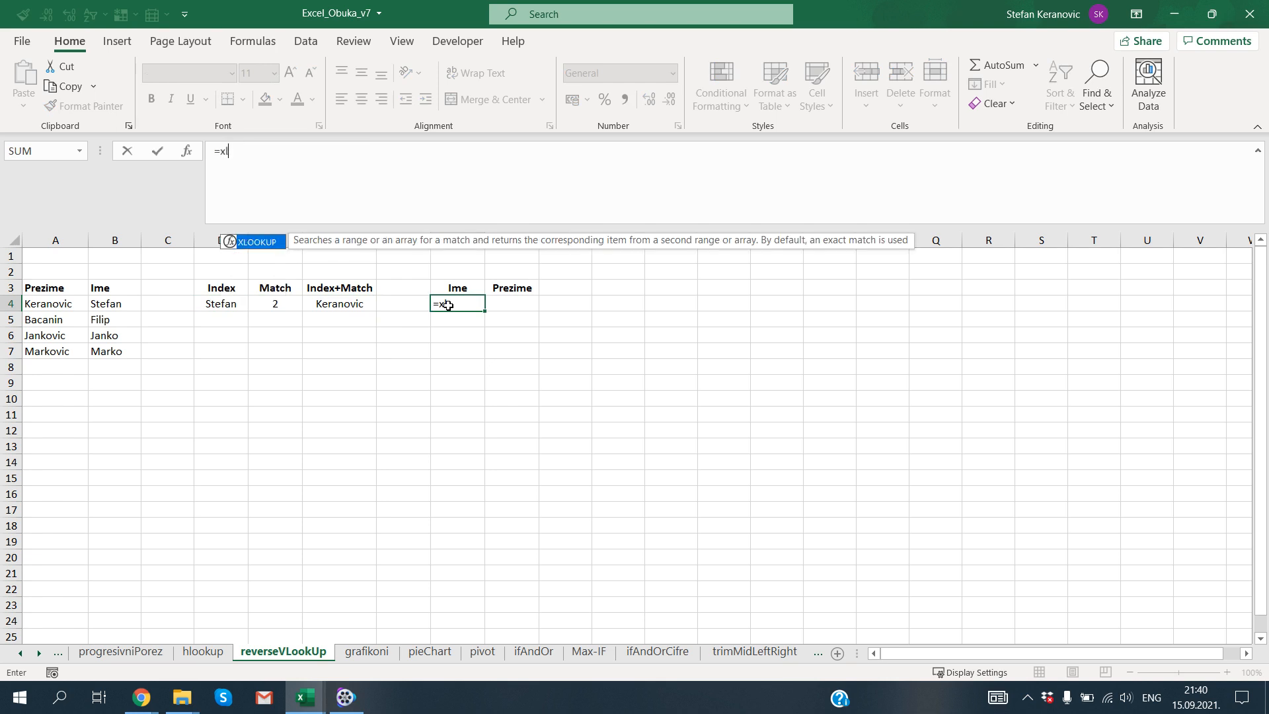
pyautogui.press('Tab')
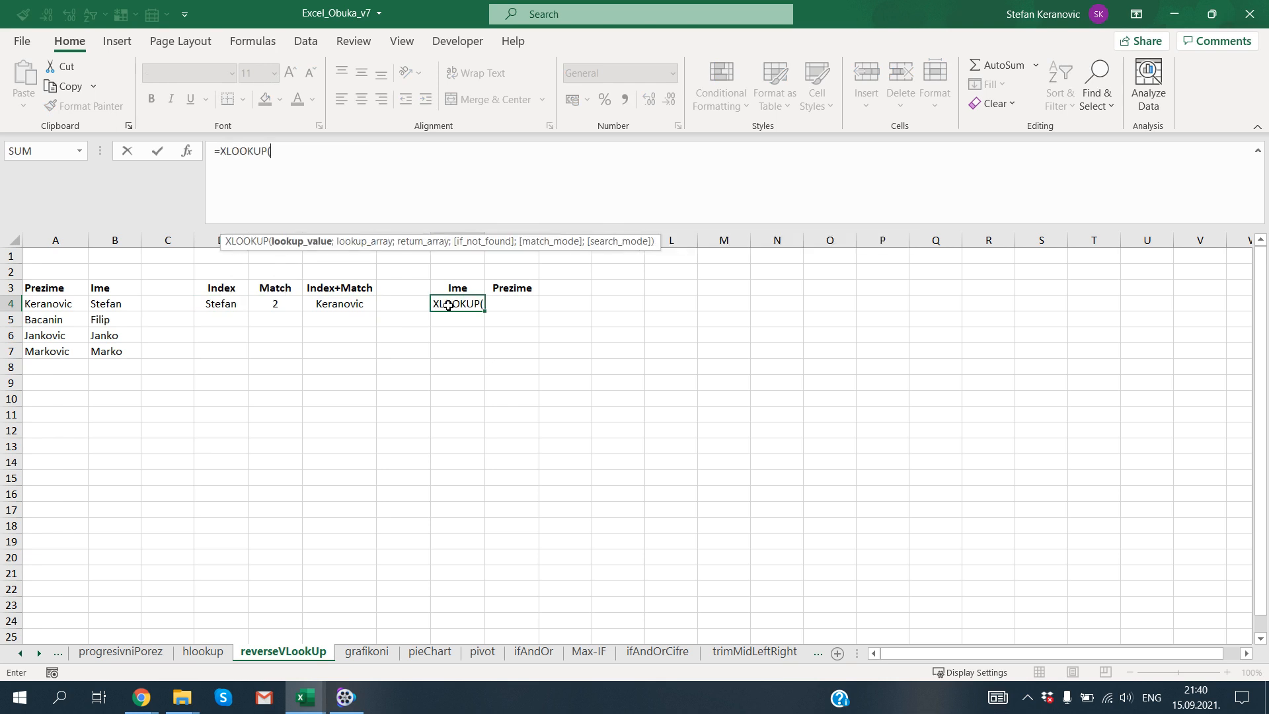
pyautogui.write('"Stefan";')
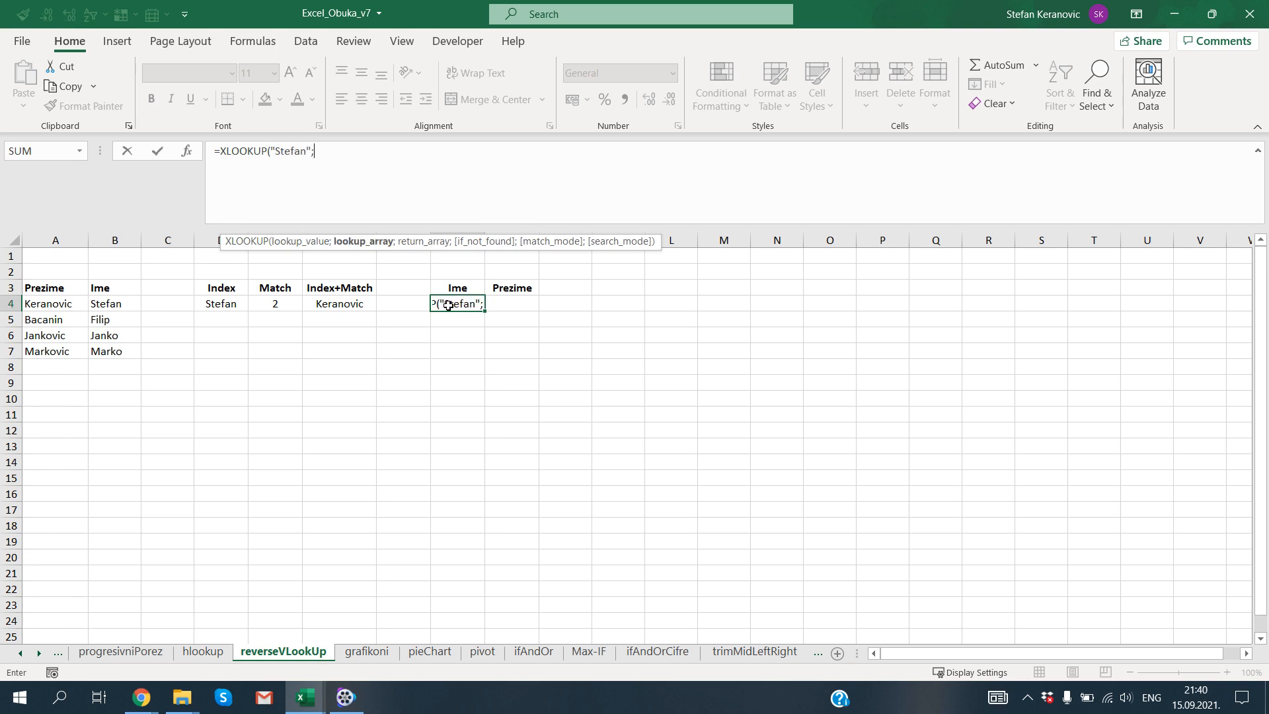
pyautogui.moveTo(118, 287); pyautogui.dragTo(121, 350)
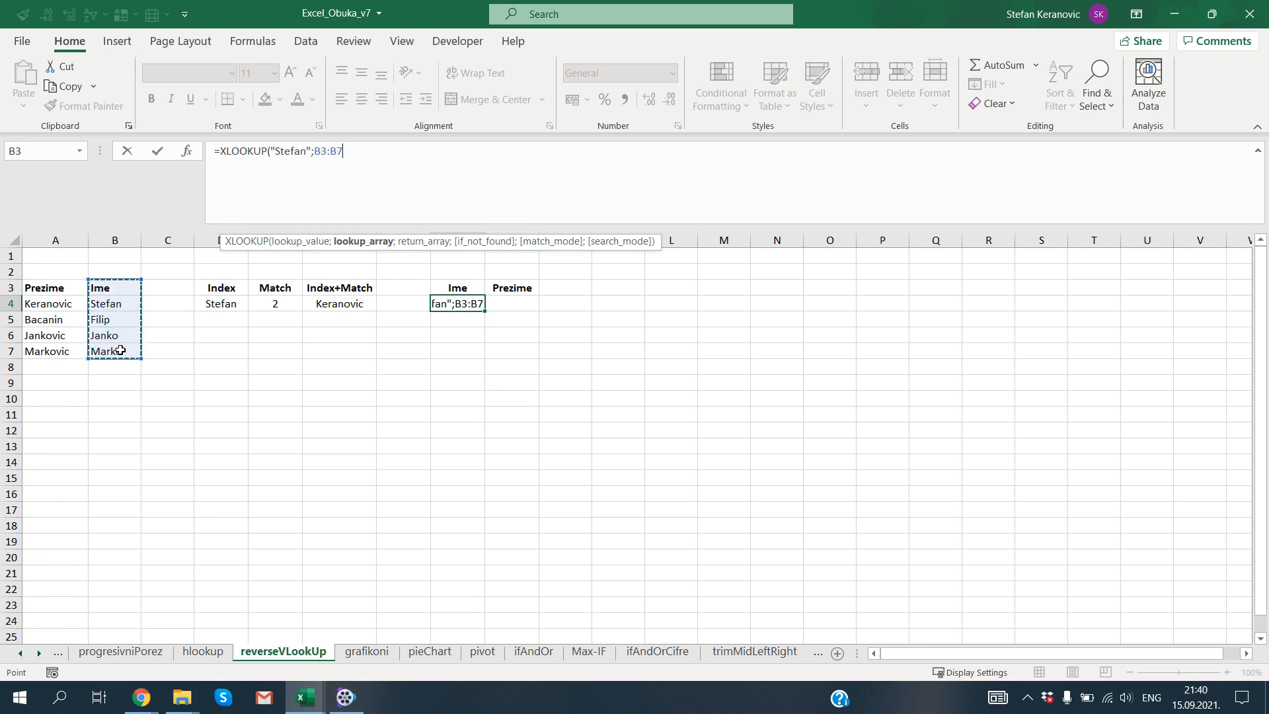
pyautogui.write(';')
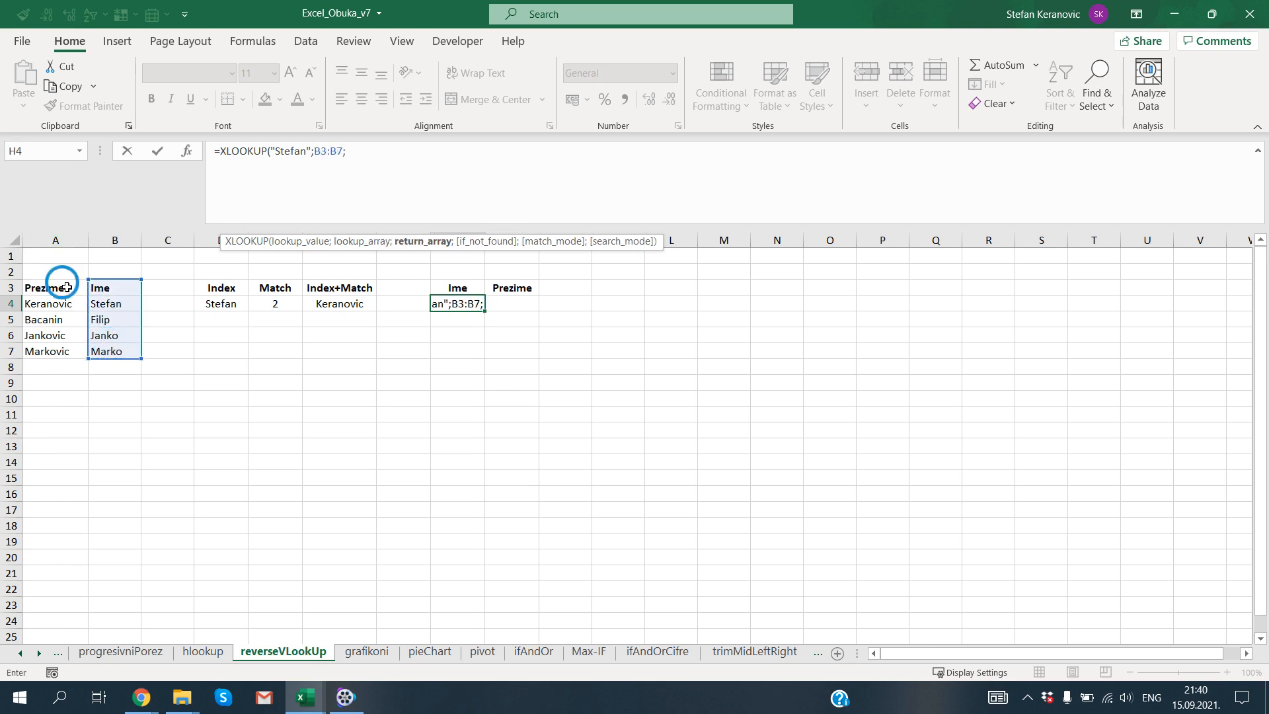
pyautogui.moveTo(62, 286); pyautogui.dragTo(53, 351)
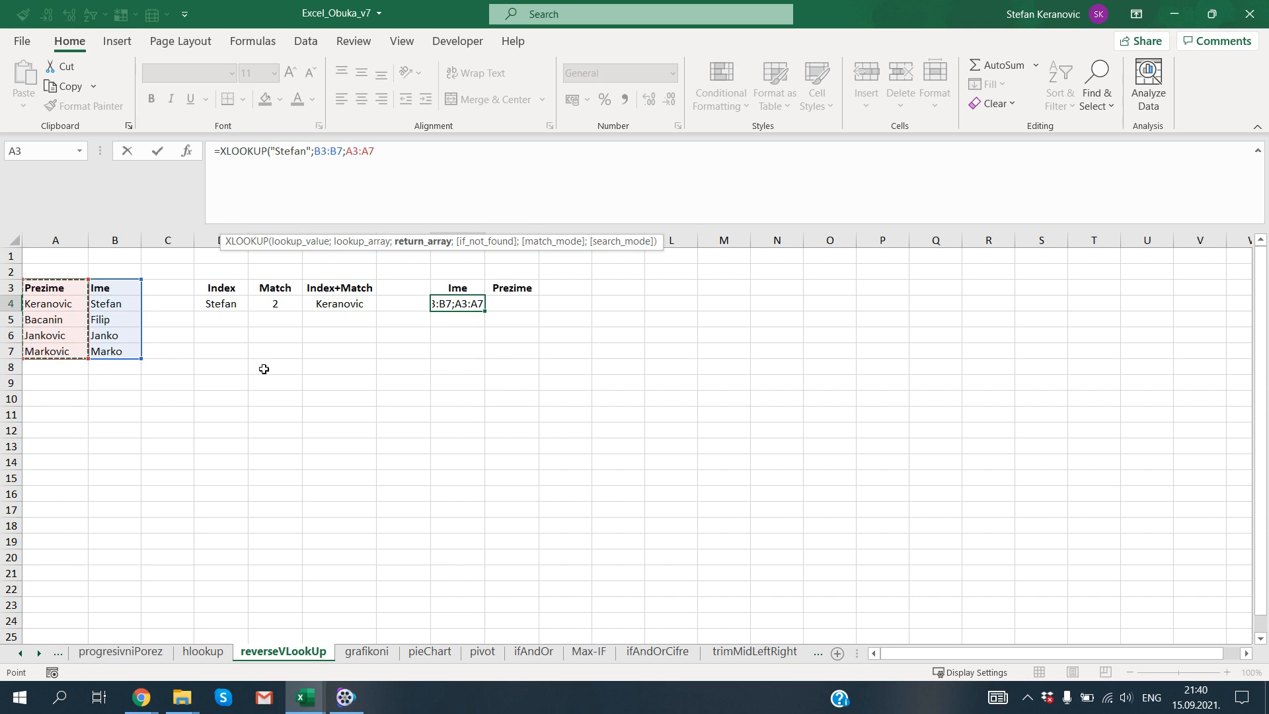
pyautogui.write(';')
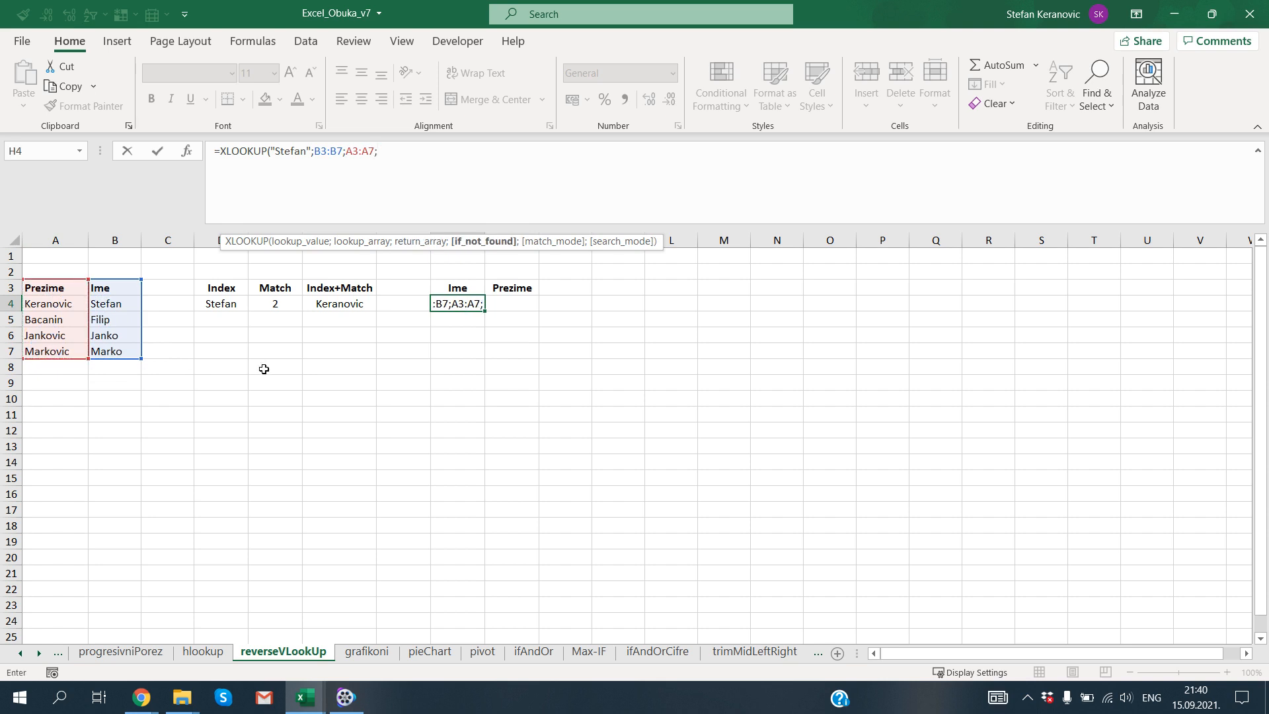
pyautogui.write('"-";')
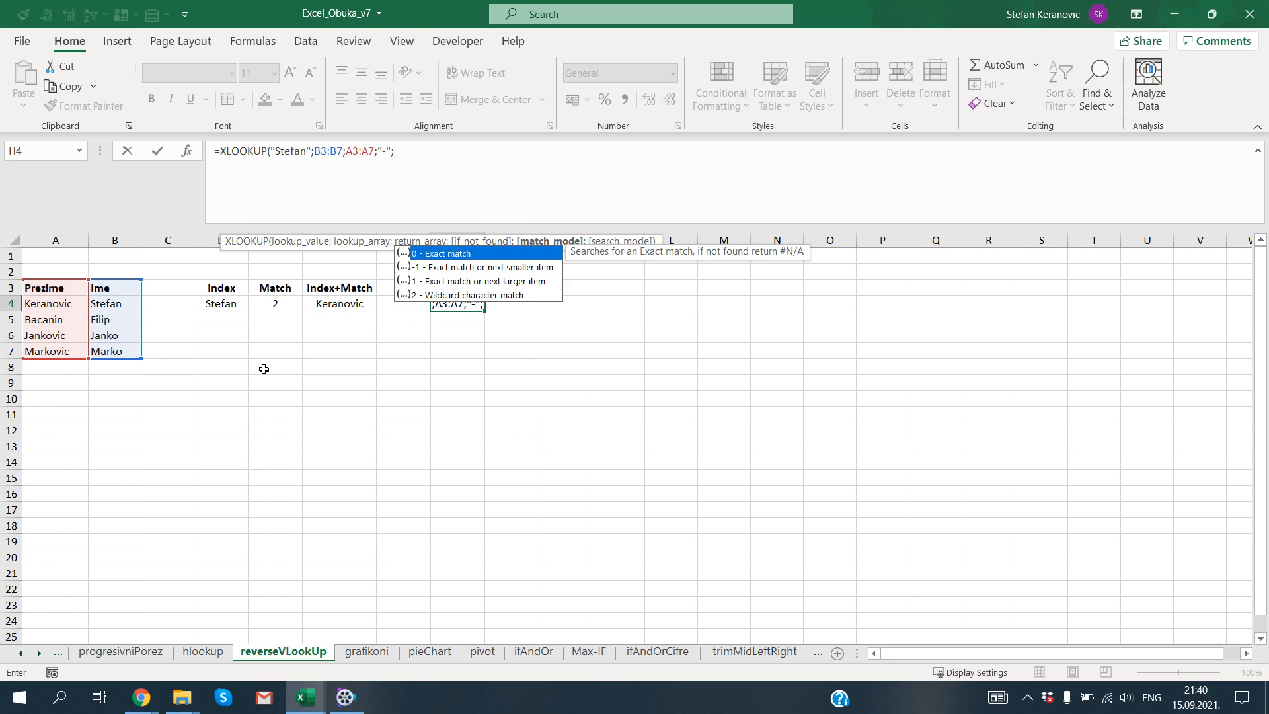
pyautogui.write('0)')
pyautogui.hotkey('ctrl', 'Return')
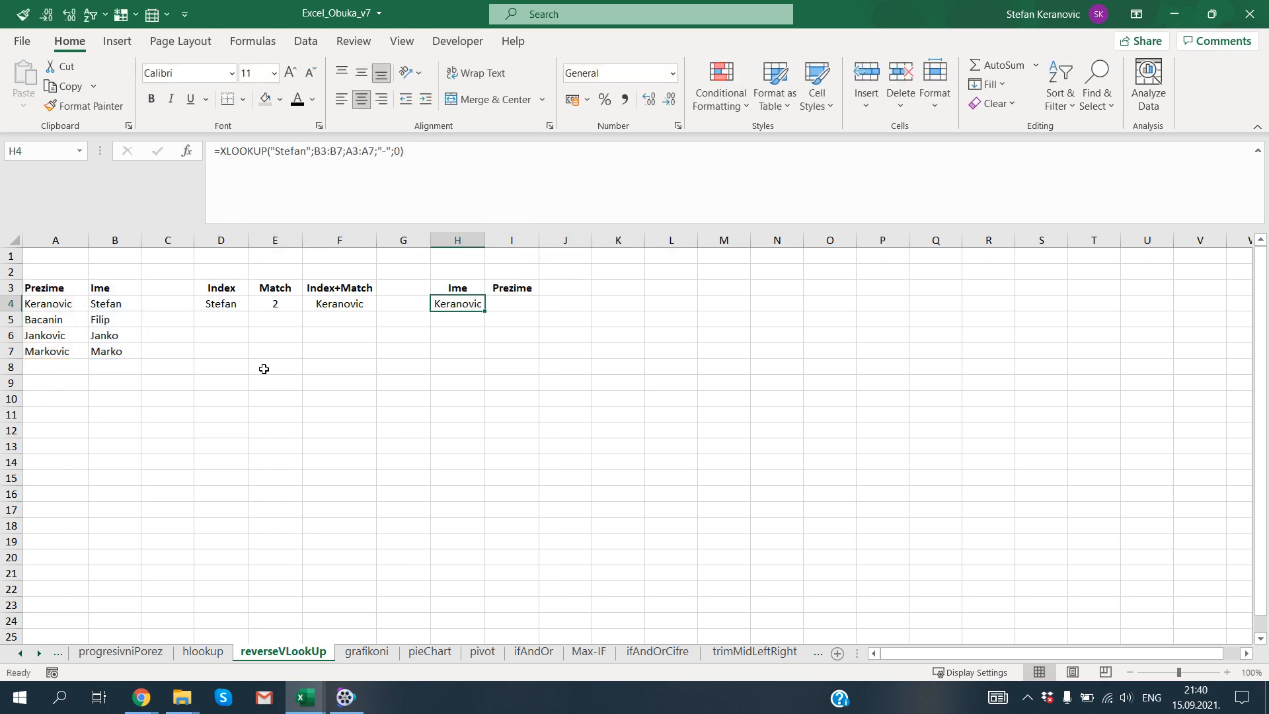
# Compare the INDEX, MATCH and combined formulas in D4 to F4 with the XLOOKUP formula in H4.
pyautogui.press('Left')
pyautogui.press('Left')
pyautogui.press('Left')
pyautogui.press('Left')
pyautogui.press('Right')
pyautogui.press('Right')
pyautogui.press('Right')
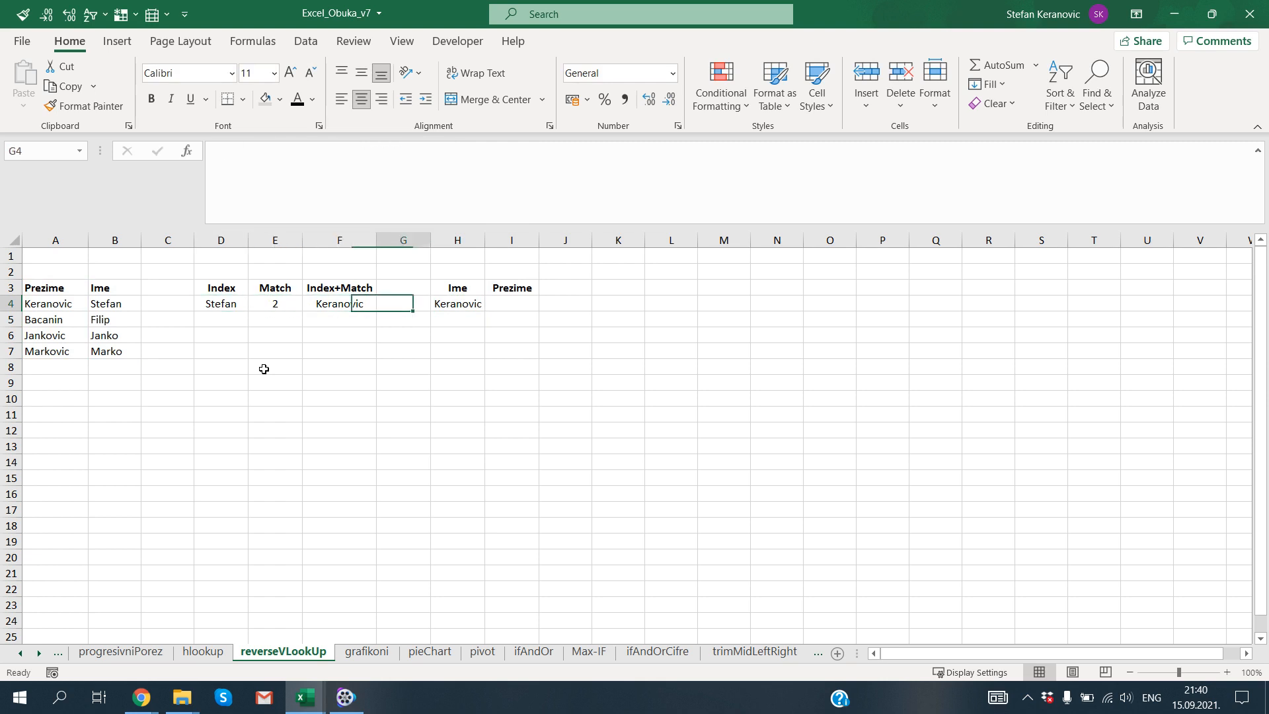
pyautogui.press('Right')
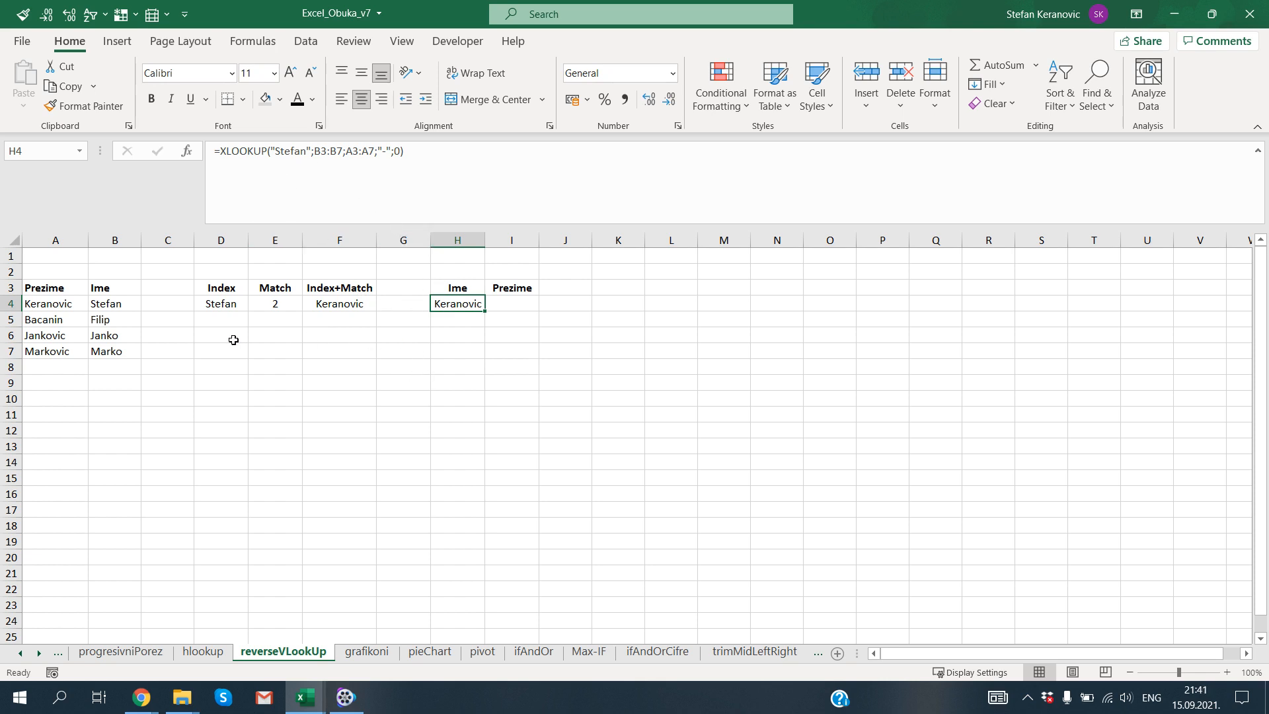
pyautogui.click(879, 239)
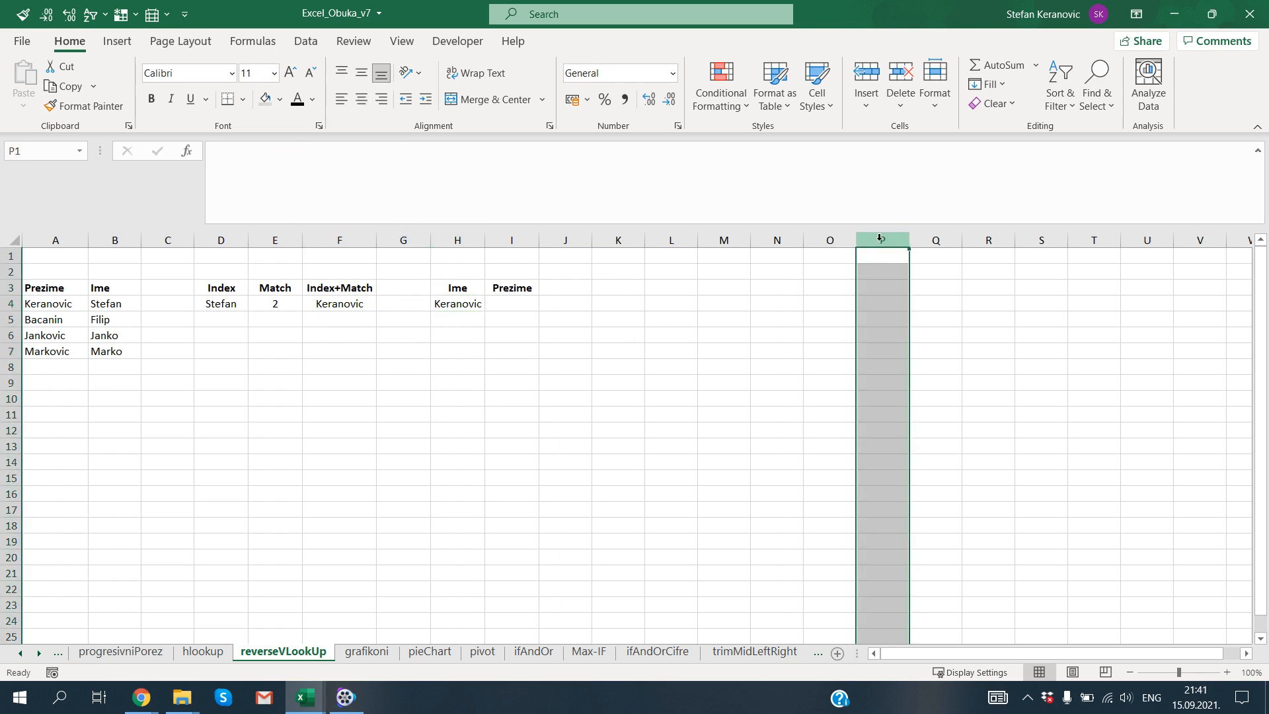
pyautogui.click(563, 235)
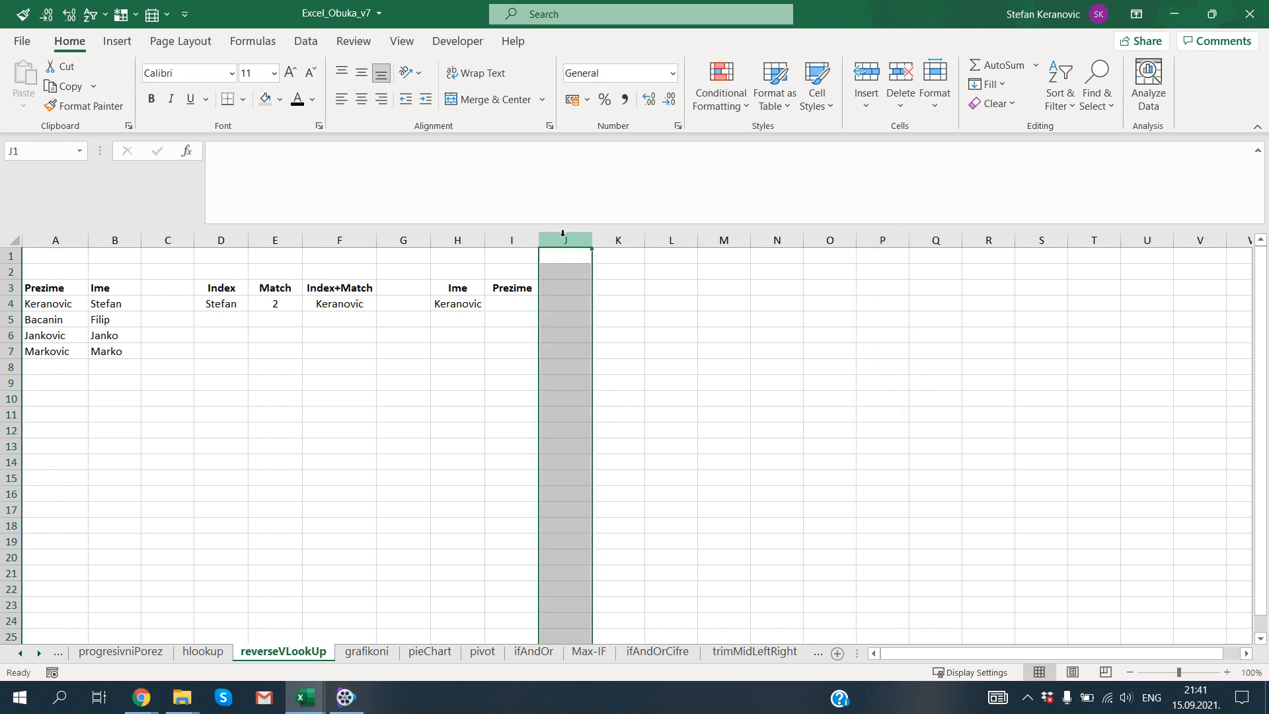
pyautogui.click(461, 301)
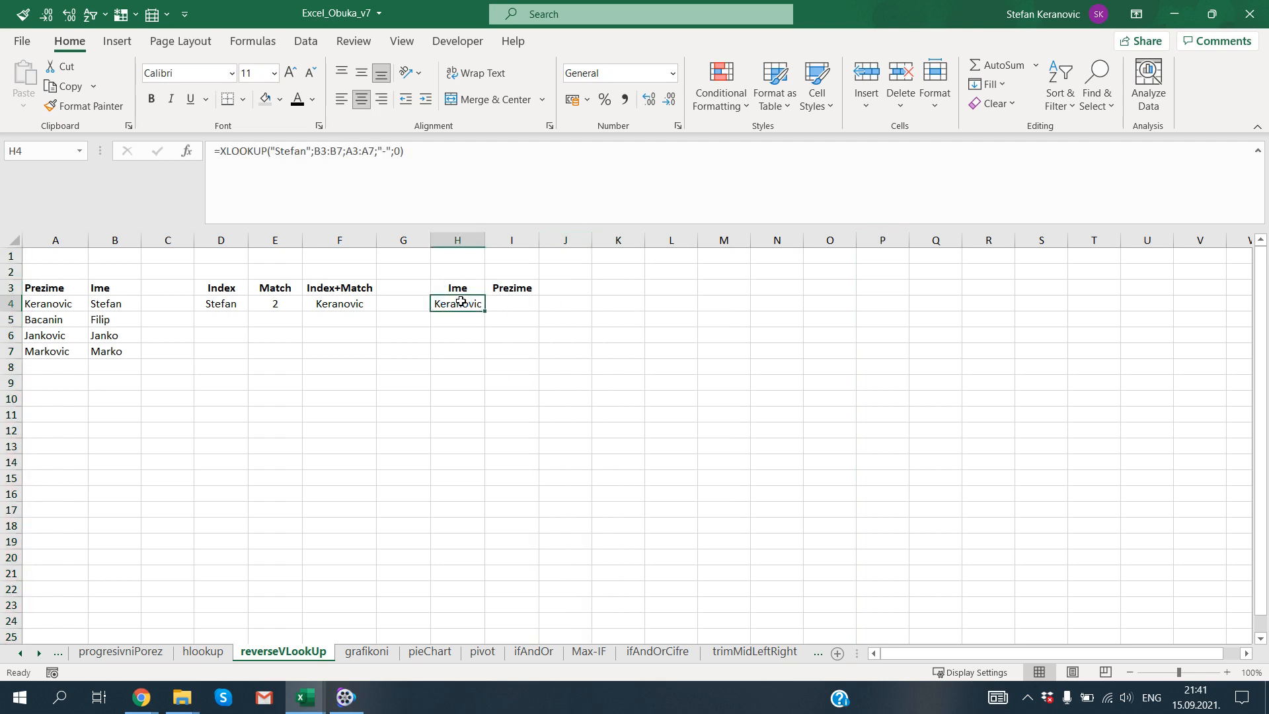
pyautogui.click(85, 271)
pyautogui.moveTo(85, 271); pyautogui.dragTo(623, 267)
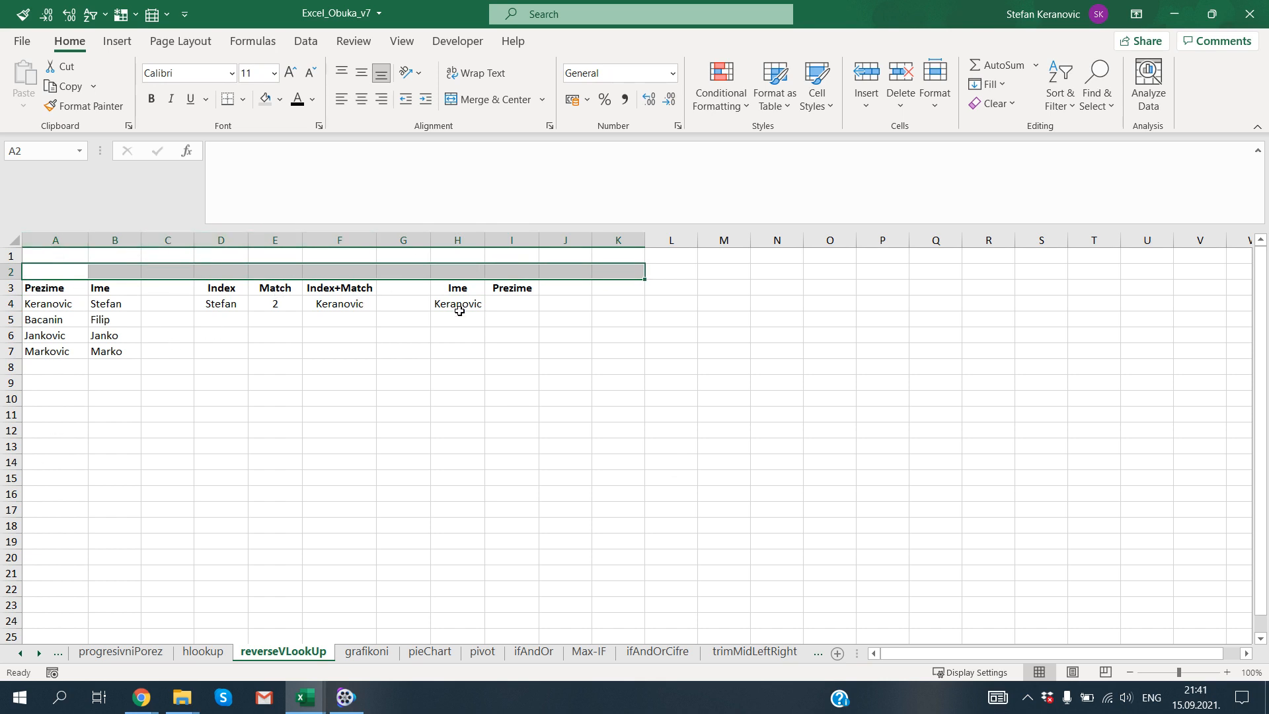
# Examine the lookup and return ranges of the XLOOKUP formula in H4, leaving the formula as it is.
pyautogui.click(497, 307)
pyautogui.click(425, 306)
pyautogui.click(465, 298)
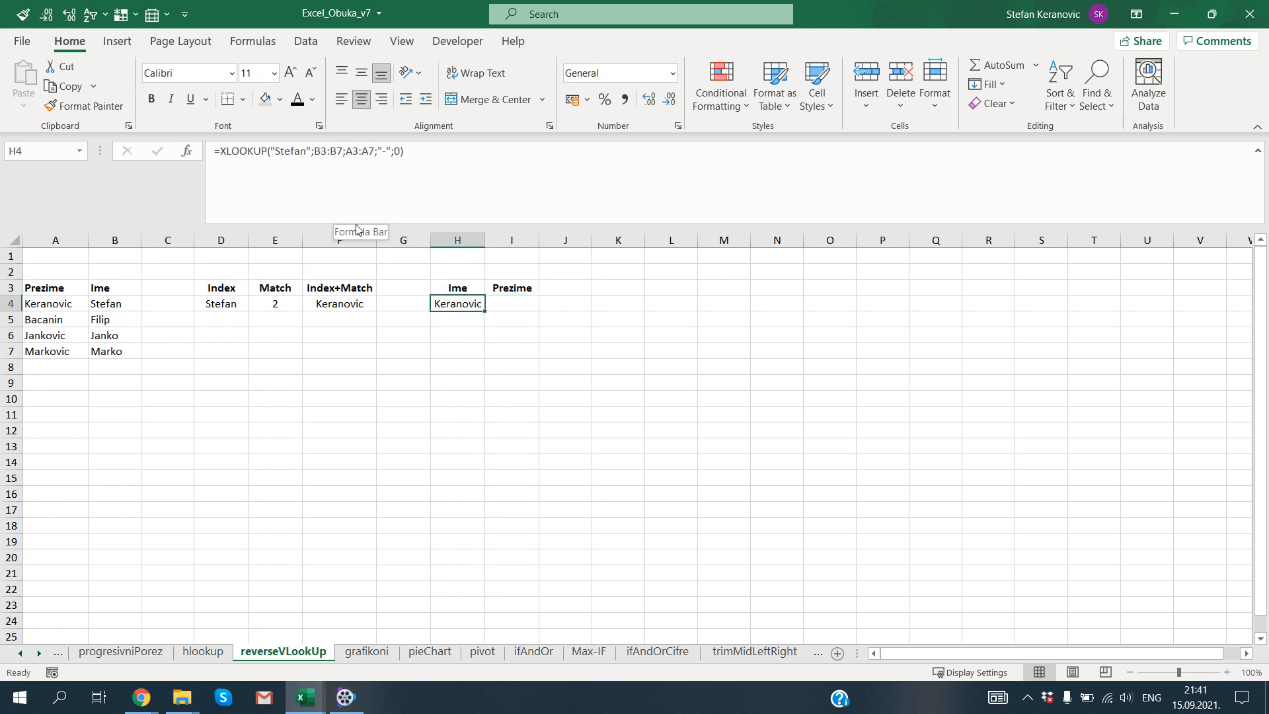
pyautogui.press('F2')
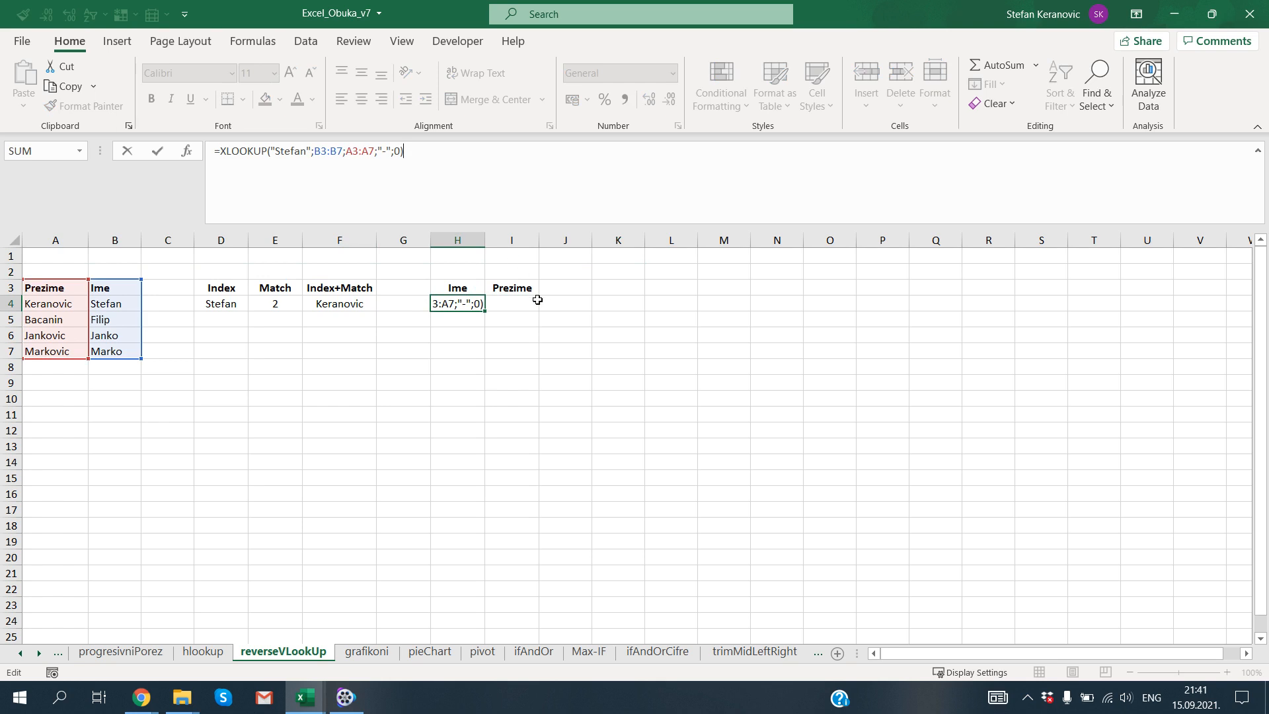
pyautogui.press('Escape')
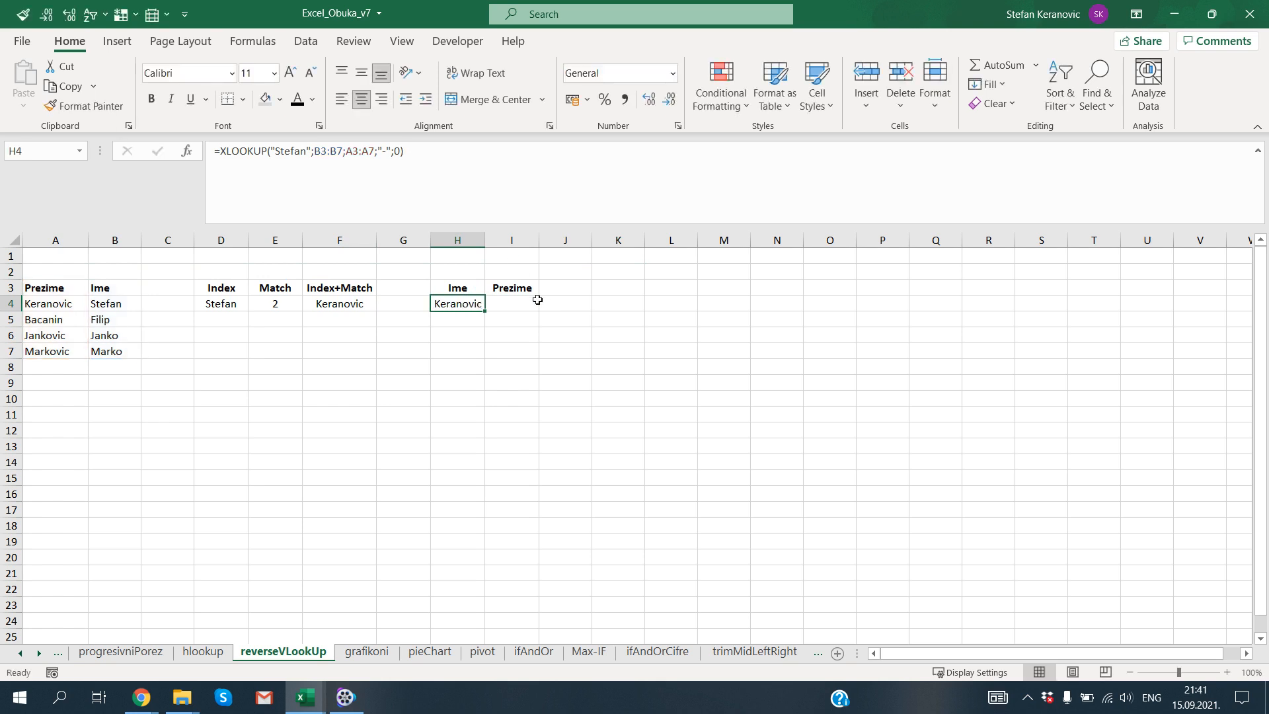